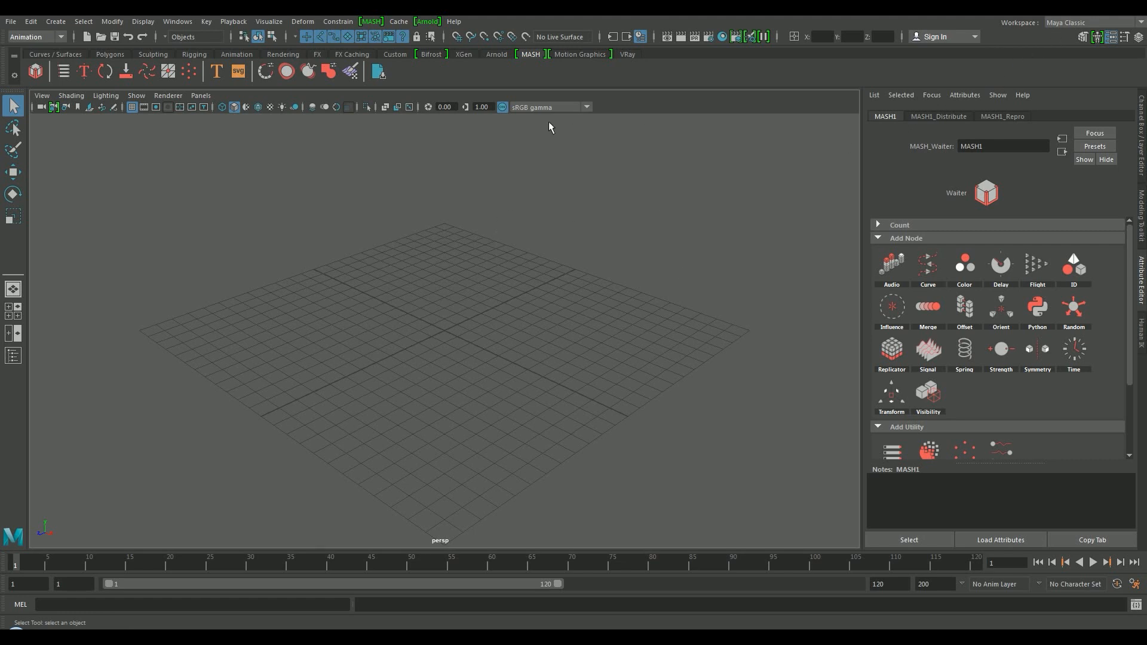
Try to add VRayFur to the current selection in the empty scene.
click(628, 54)
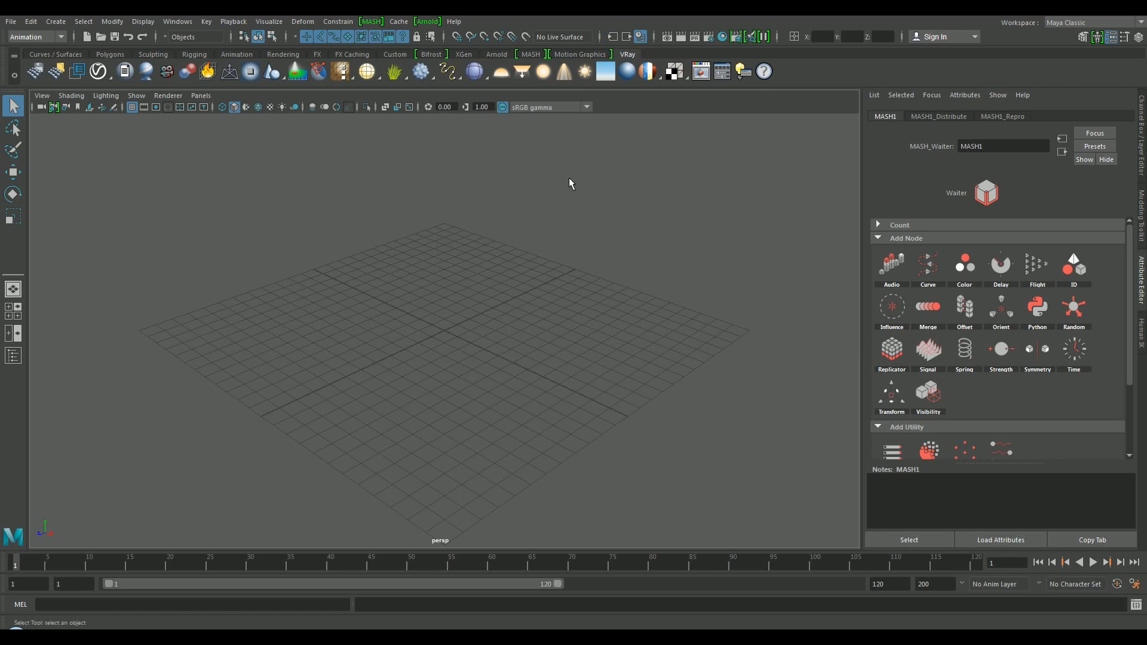
right_click(398, 76)
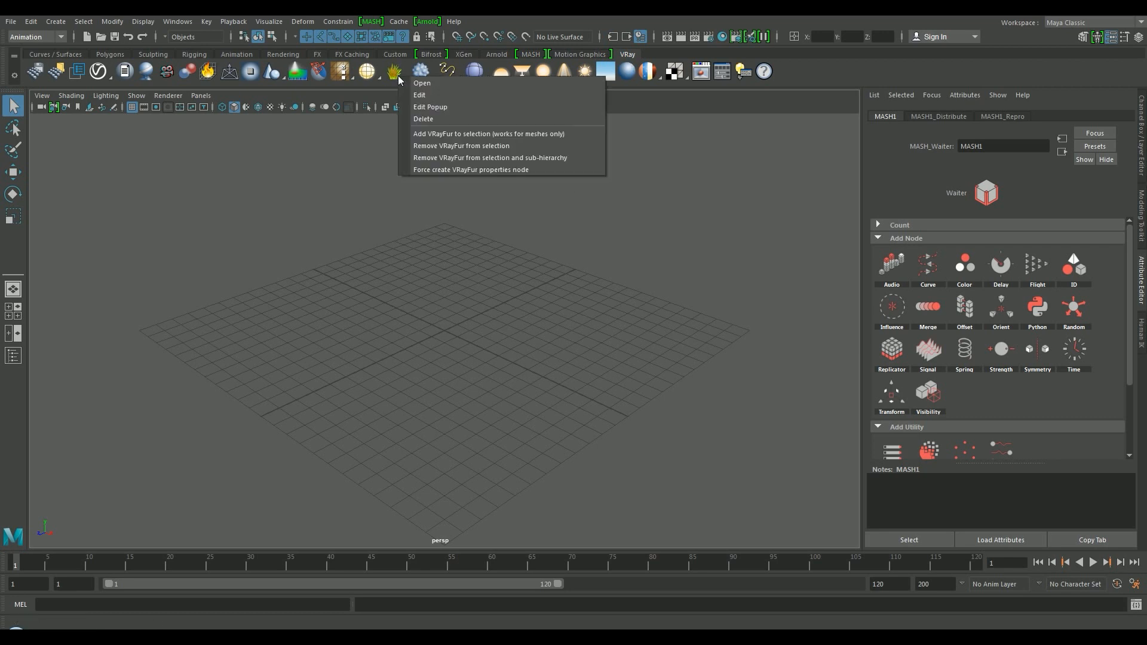
click(439, 133)
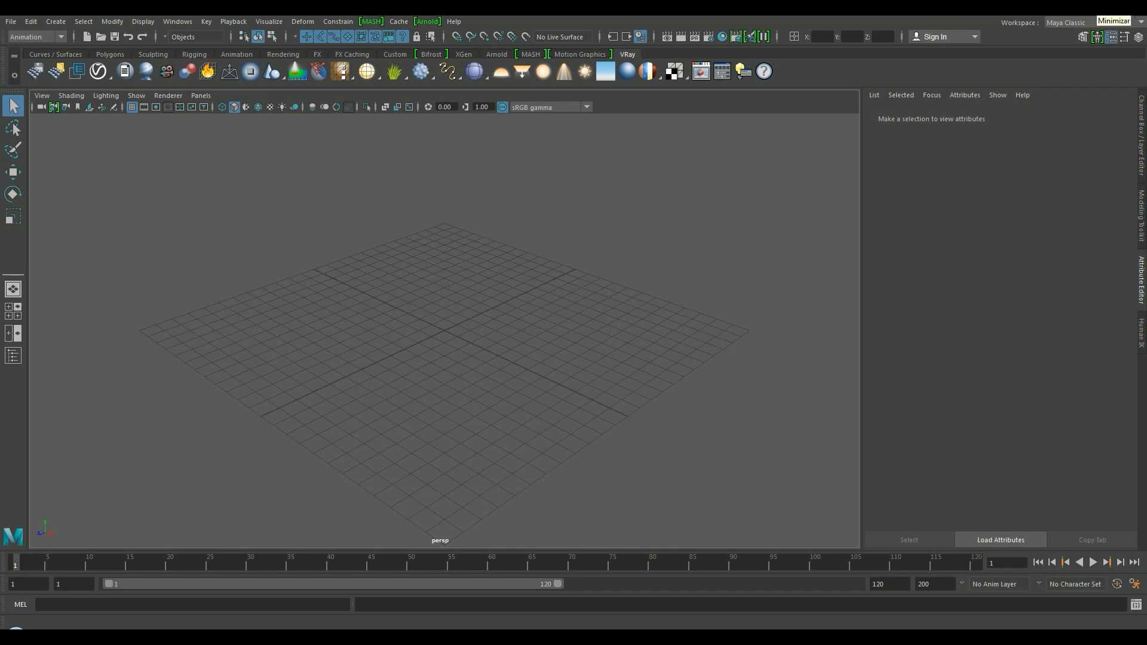
Switch to the other Maya window with the MayaTubers terrain scene and show it shaded through the persp camera.
click(1106, 7)
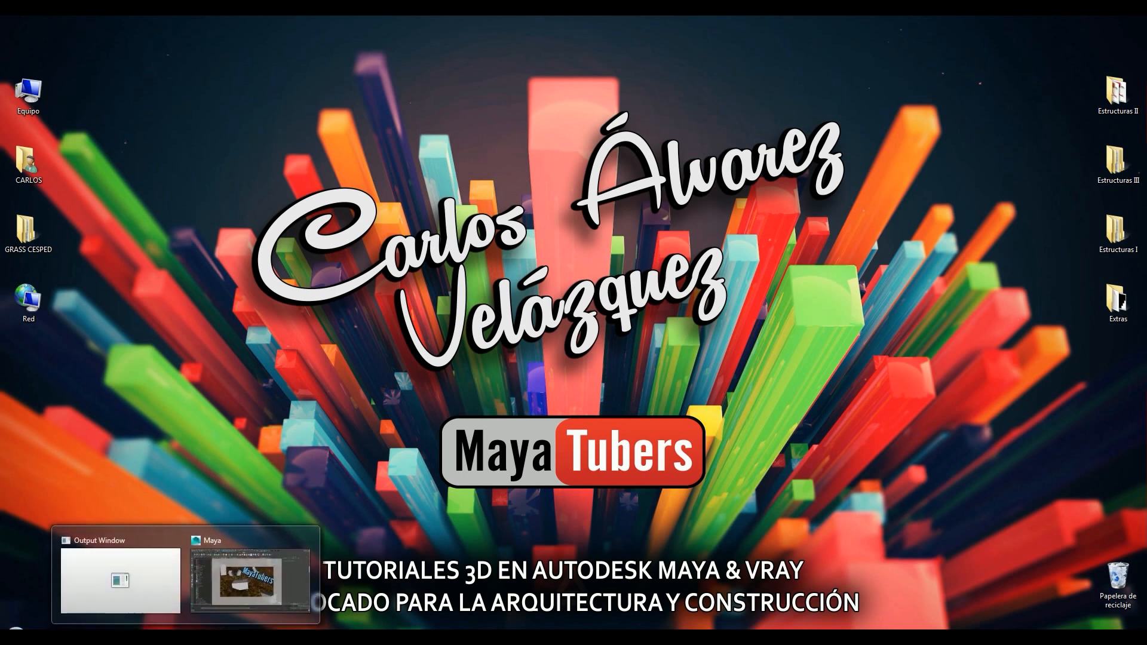
click(248, 574)
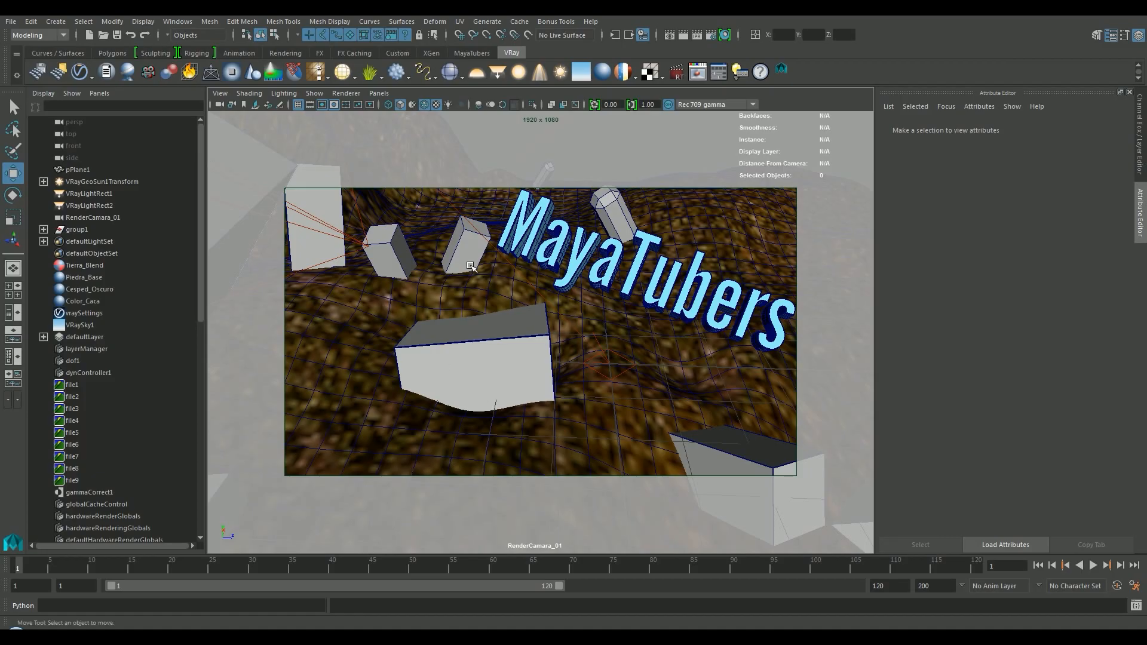
click(391, 96)
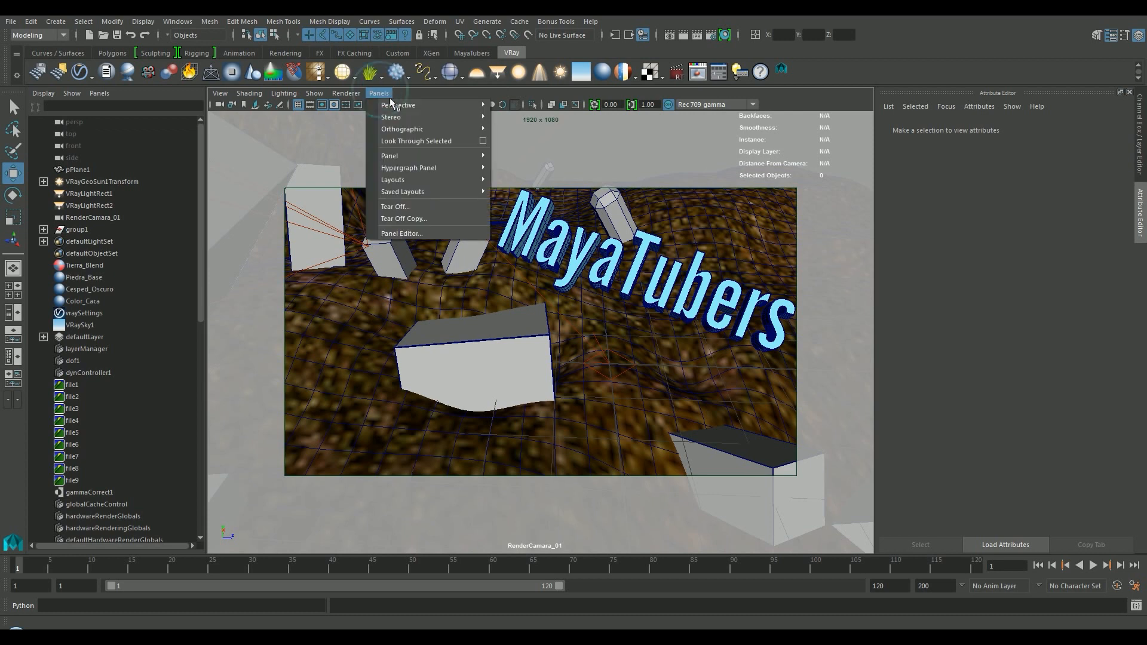
mouse_move(401, 111)
click(520, 116)
mouse_move(758, 333)
alt+mouse_down()
mouse_move(740, 323)
mouse_move(615, 343)
mouse_move(624, 303)
mouse_move(559, 363)
alt+mouse_up()
key(5)
Examine the terrain plane, the rocks, the text and the V-Ray lights of the scene from several angles.
click(544, 356)
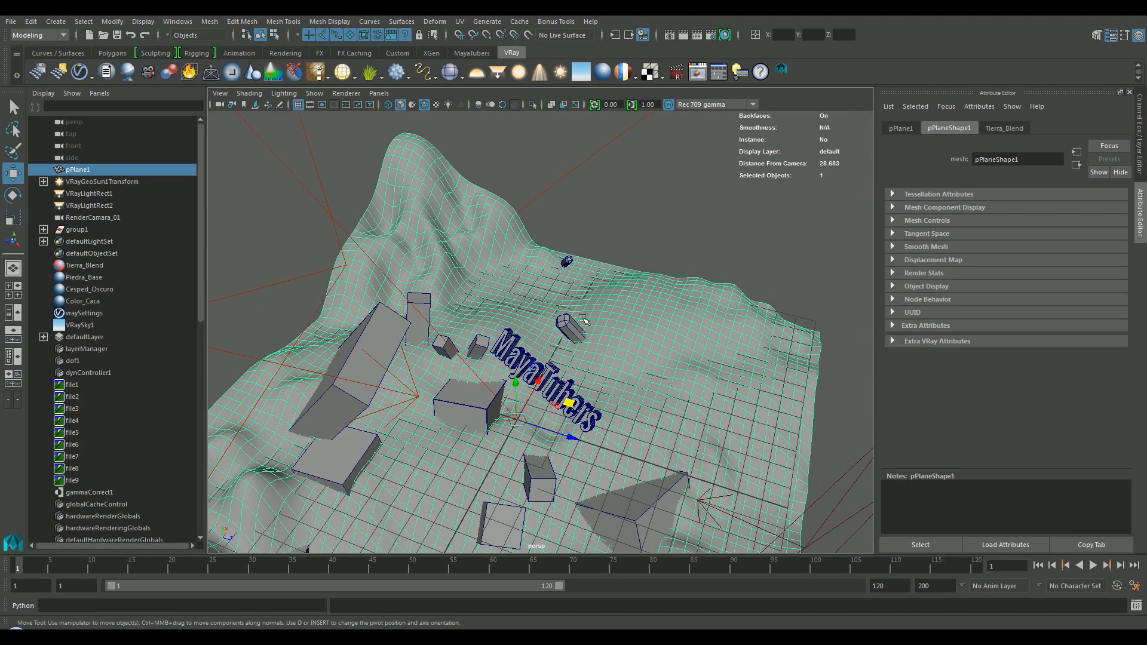
click(573, 327)
alt+drag(553, 389, 599, 346)
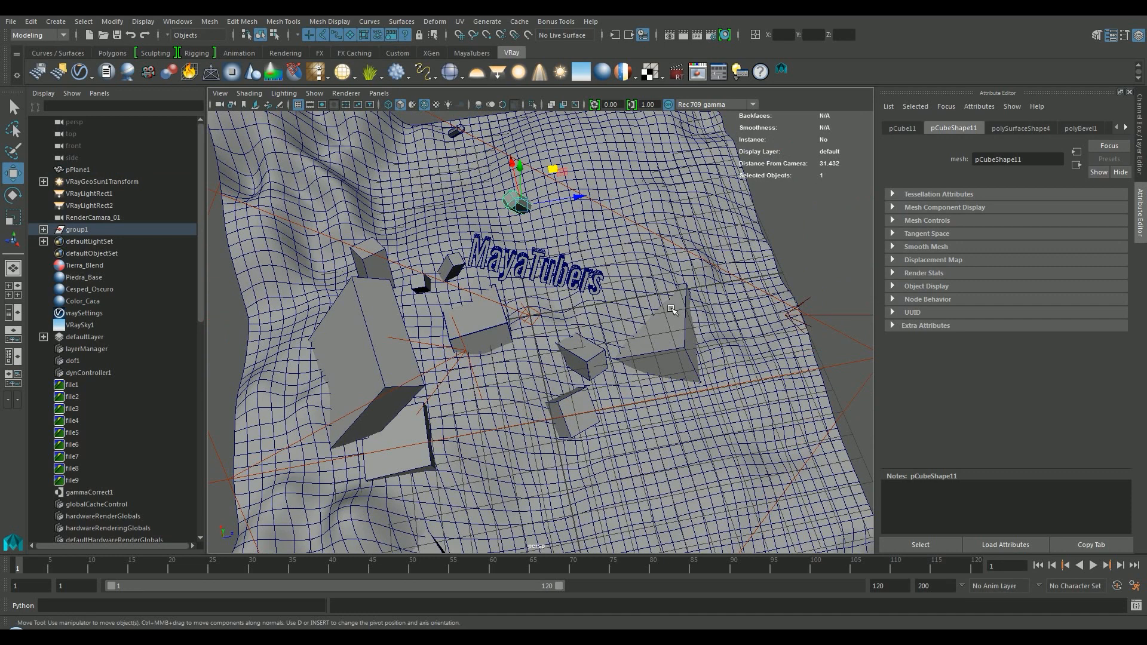
alt+drag(553, 393, 464, 365)
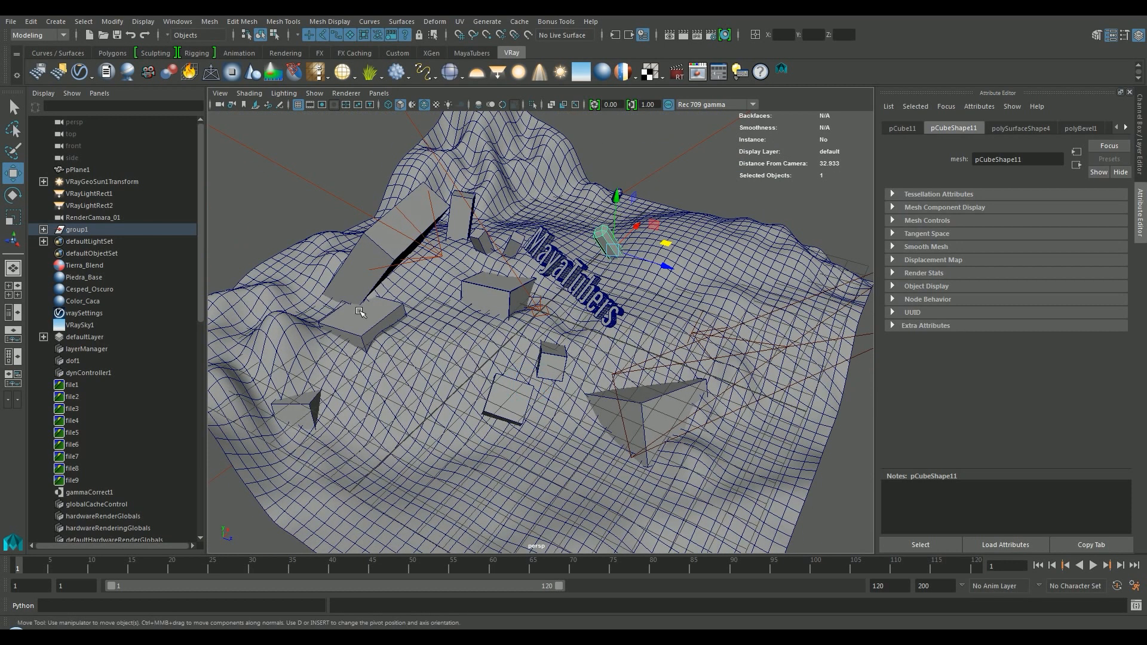
scroll(360, 312, down, 10)
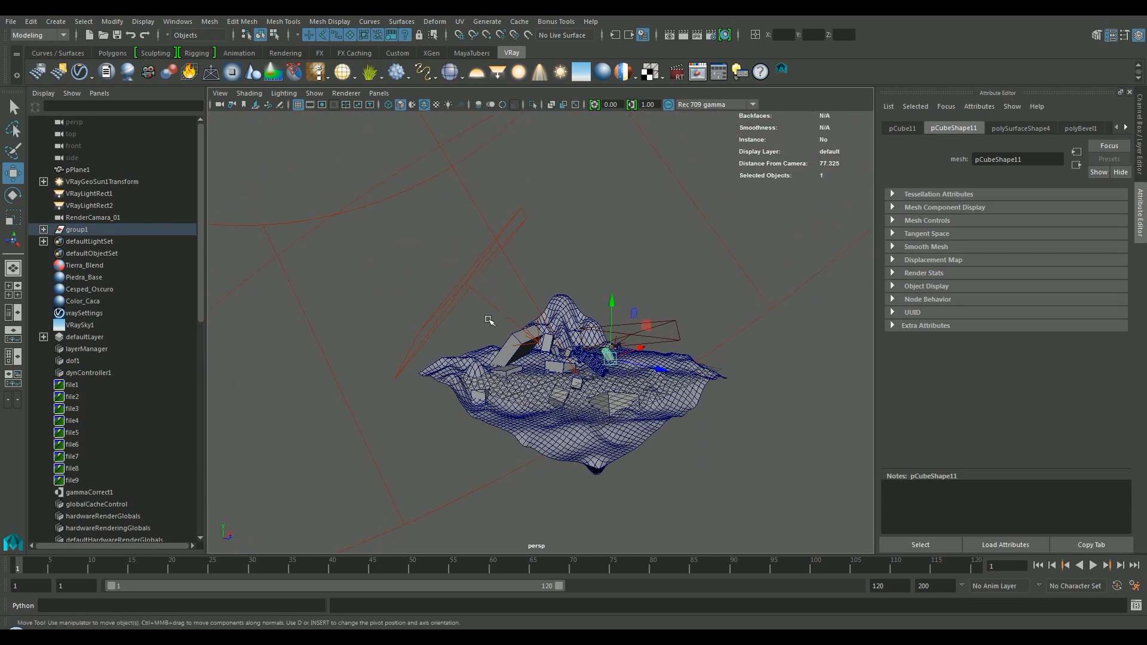
click(476, 281)
click(645, 322)
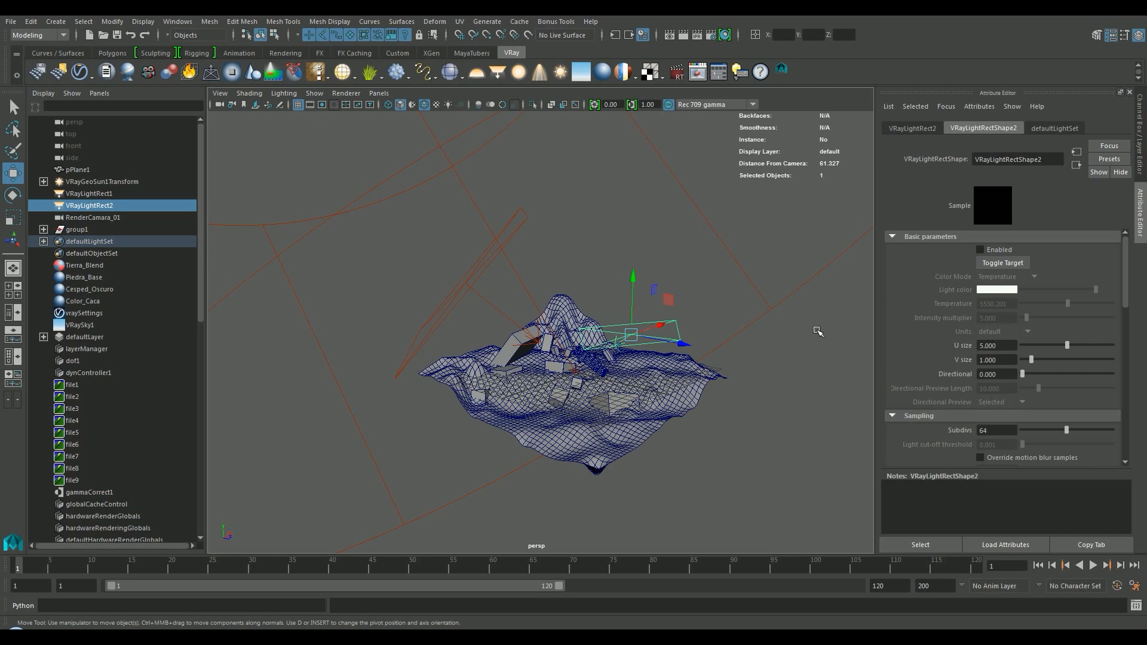
alt+drag(700, 362, 698, 390)
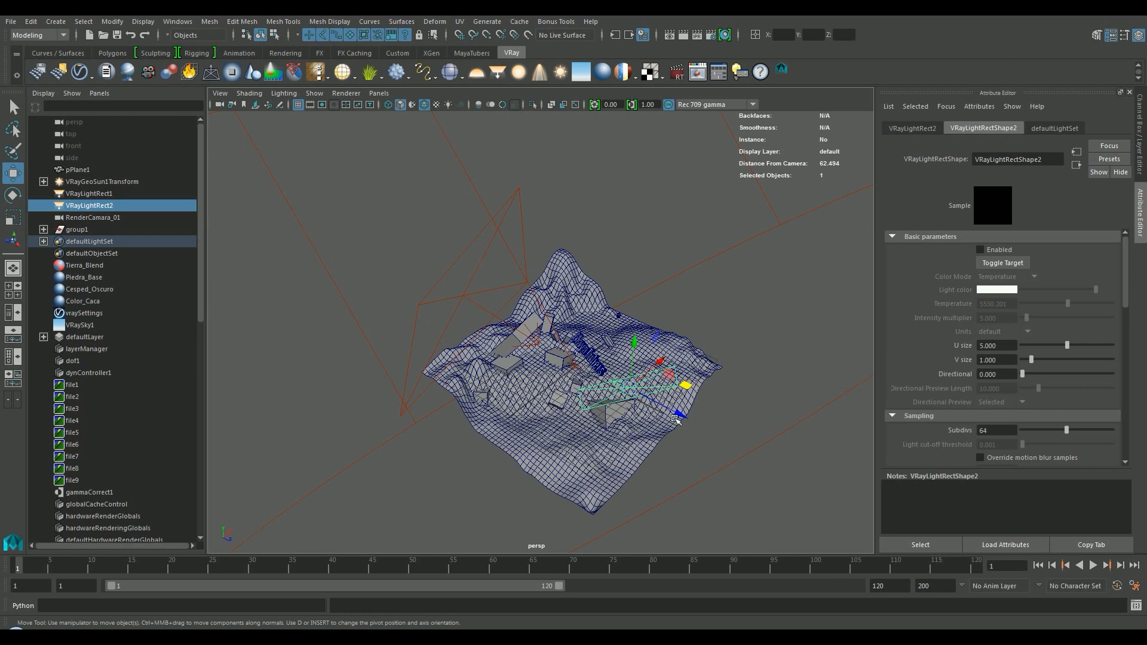
scroll(692, 401, up, 5)
alt+drag(692, 401, 468, 351)
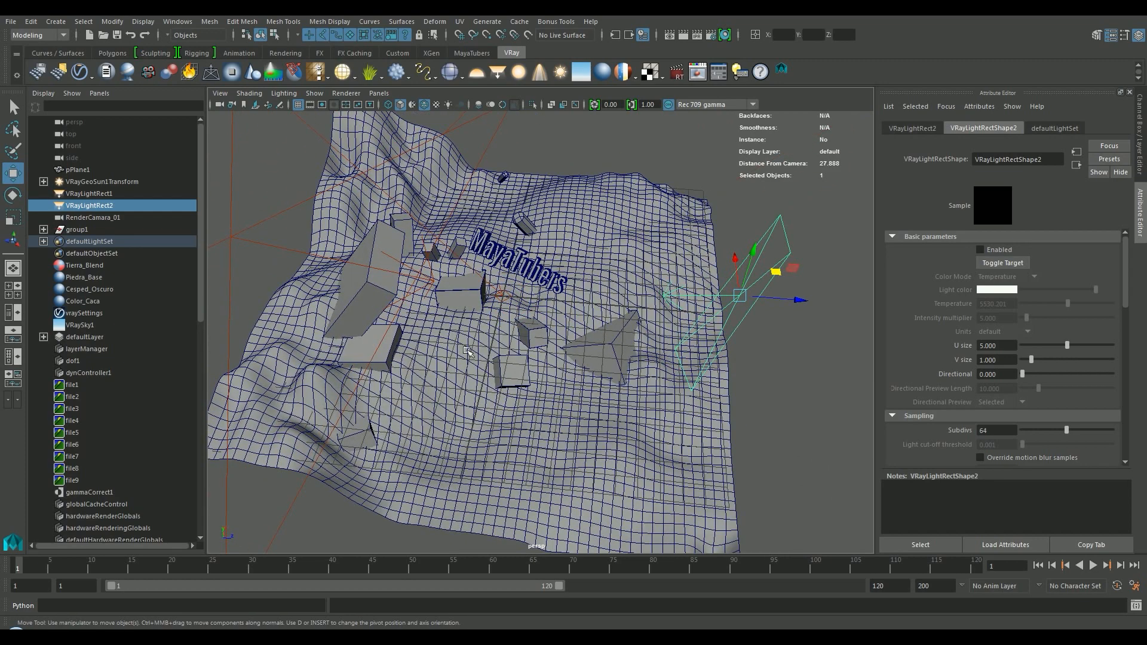
alt+middle_drag(467, 351, 540, 383)
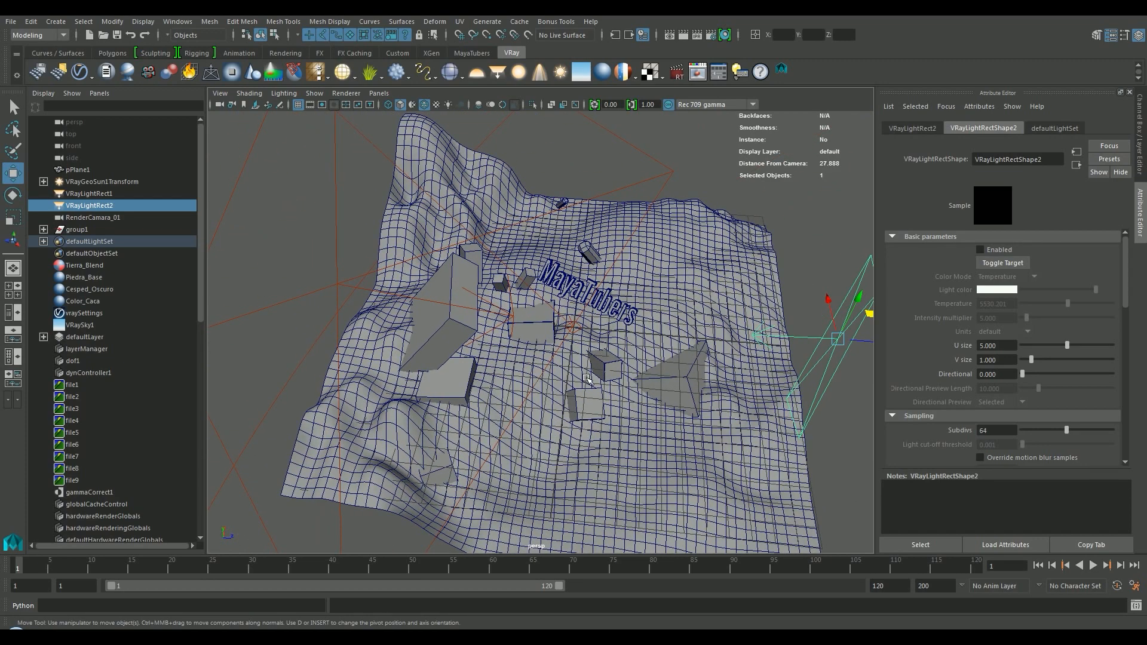
alt+drag(541, 383, 570, 358)
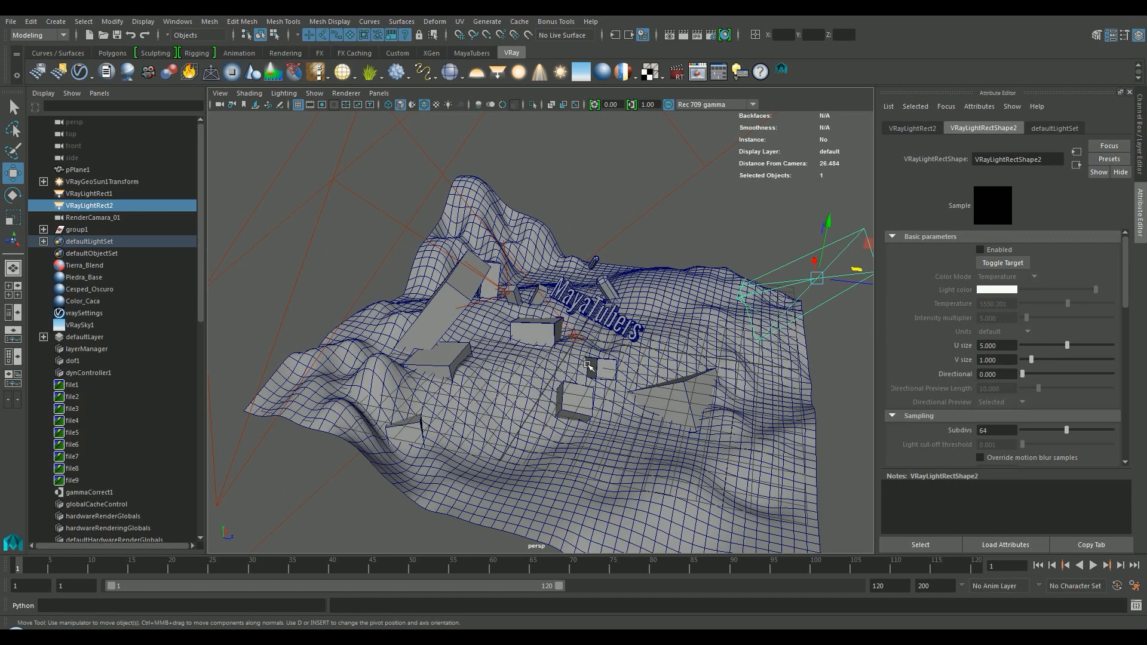
Select the terrain mesh pPlane1 and turn on textured display for the scene.
click(680, 283)
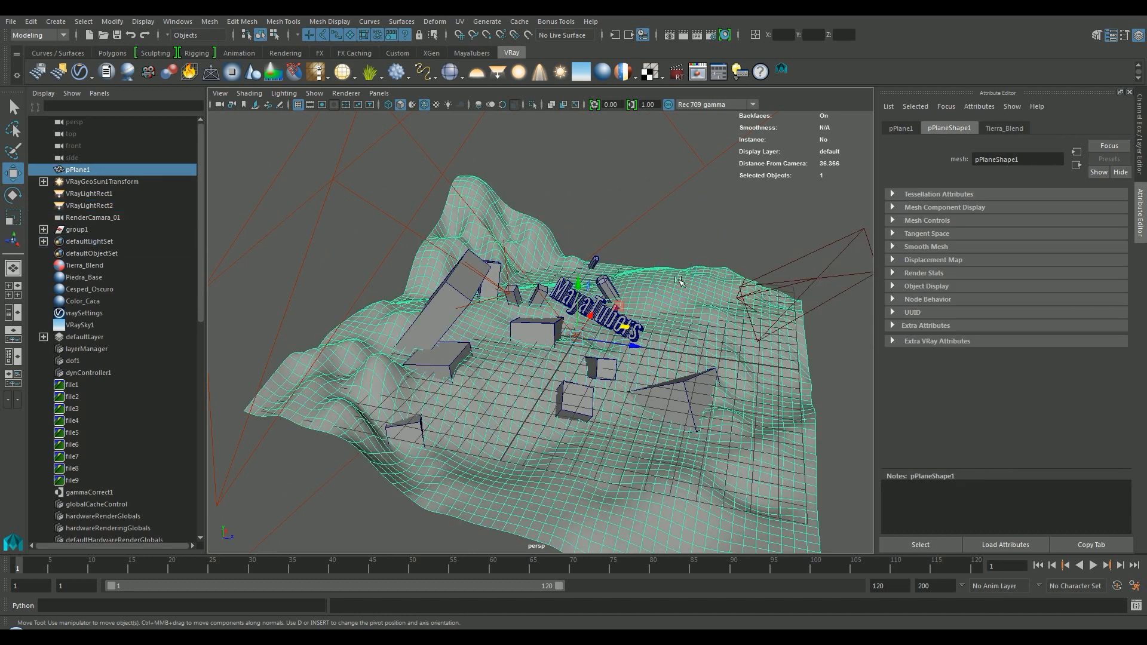
alt+drag(680, 281, 633, 383)
alt+middle_drag(633, 383, 556, 440)
alt+right_drag(556, 440, 629, 415)
alt+middle_drag(629, 414, 665, 404)
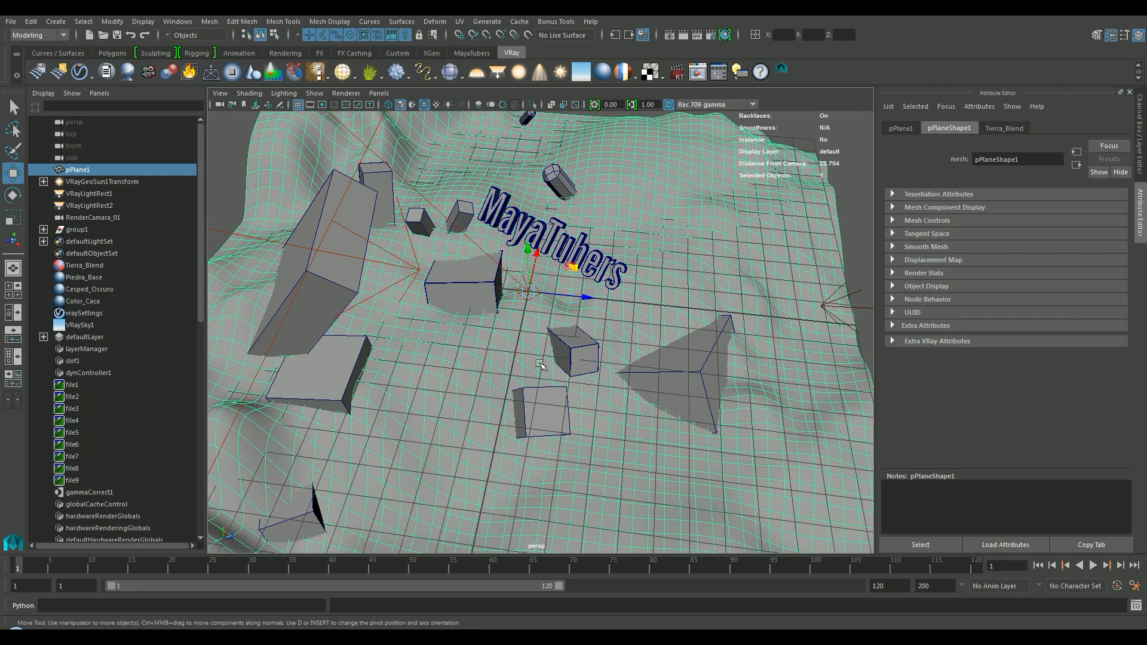
key(6)
alt+drag(592, 418, 604, 422)
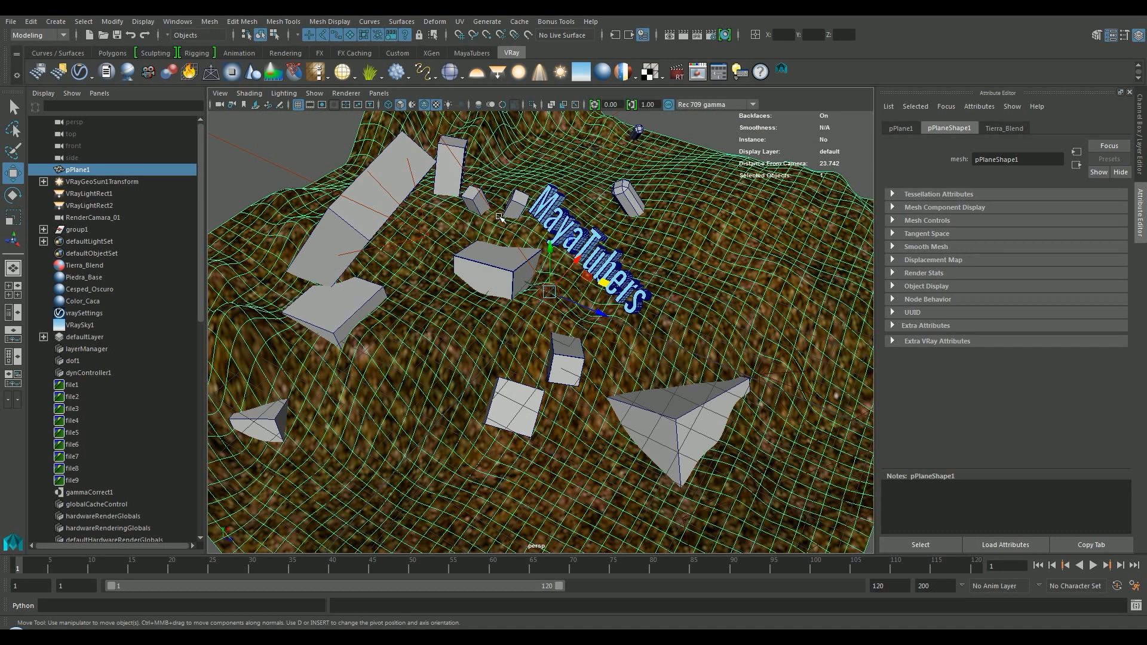
Add VRayFur to the selected terrain plane.
right_click(374, 75)
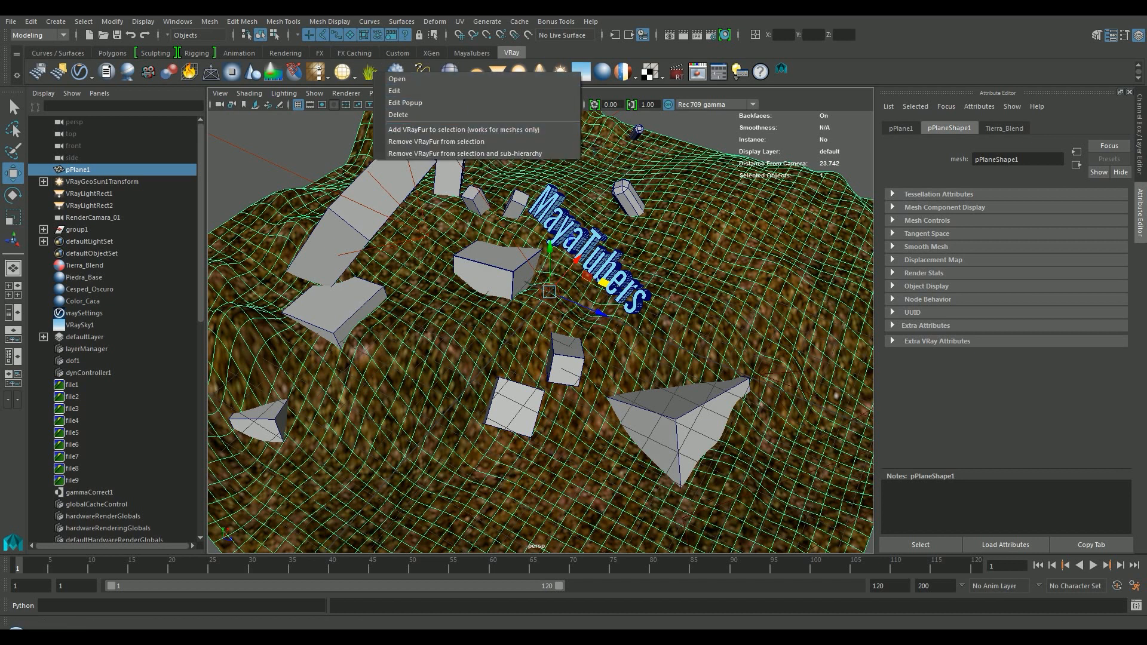
click(539, 55)
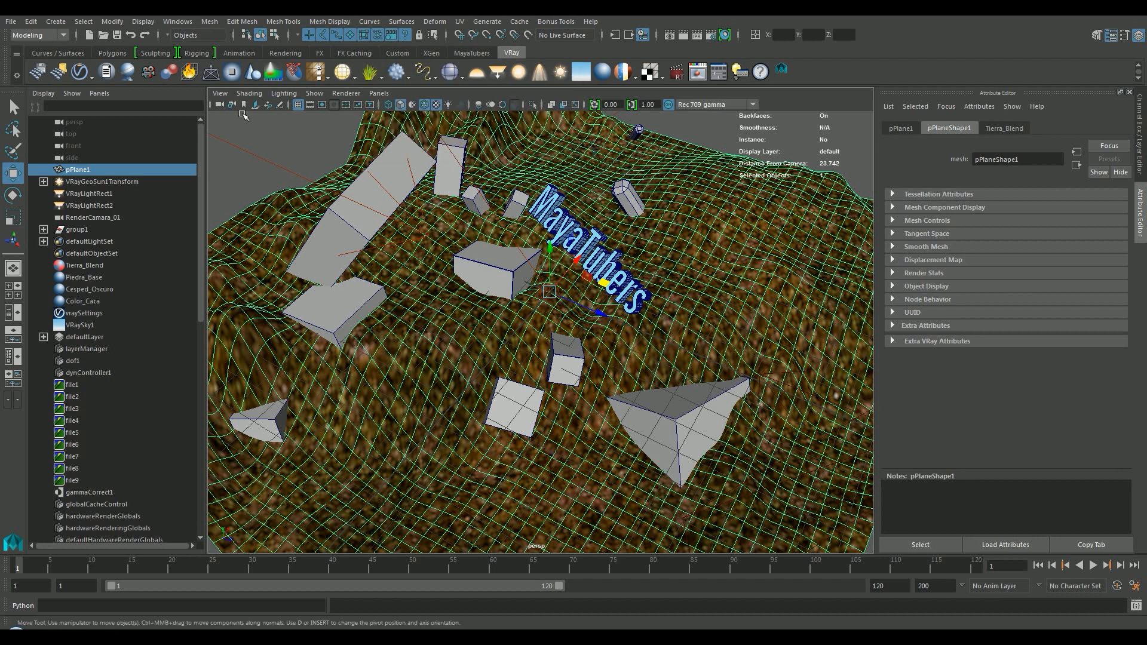
click(67, 22)
mouse_move(148, 279)
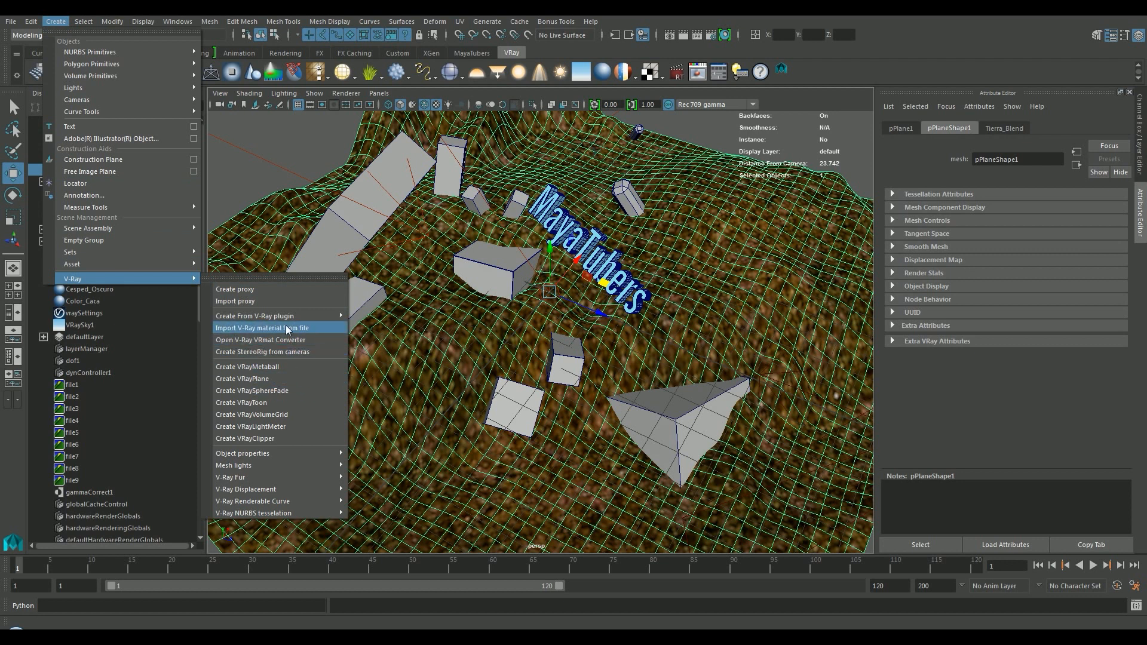
mouse_move(291, 477)
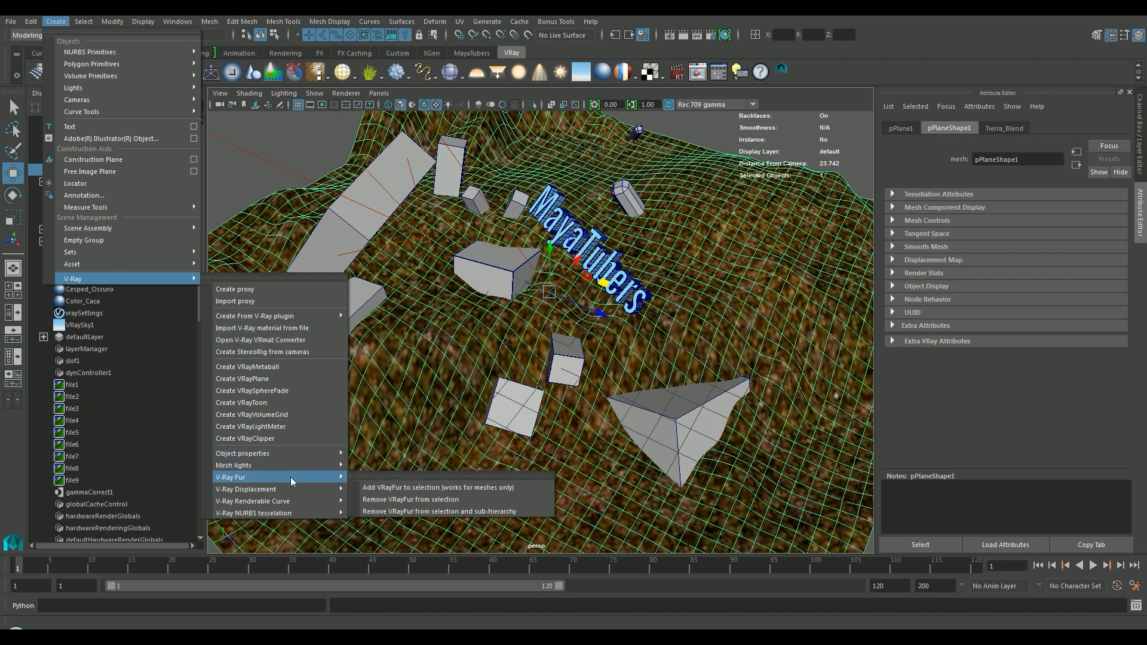
click(382, 489)
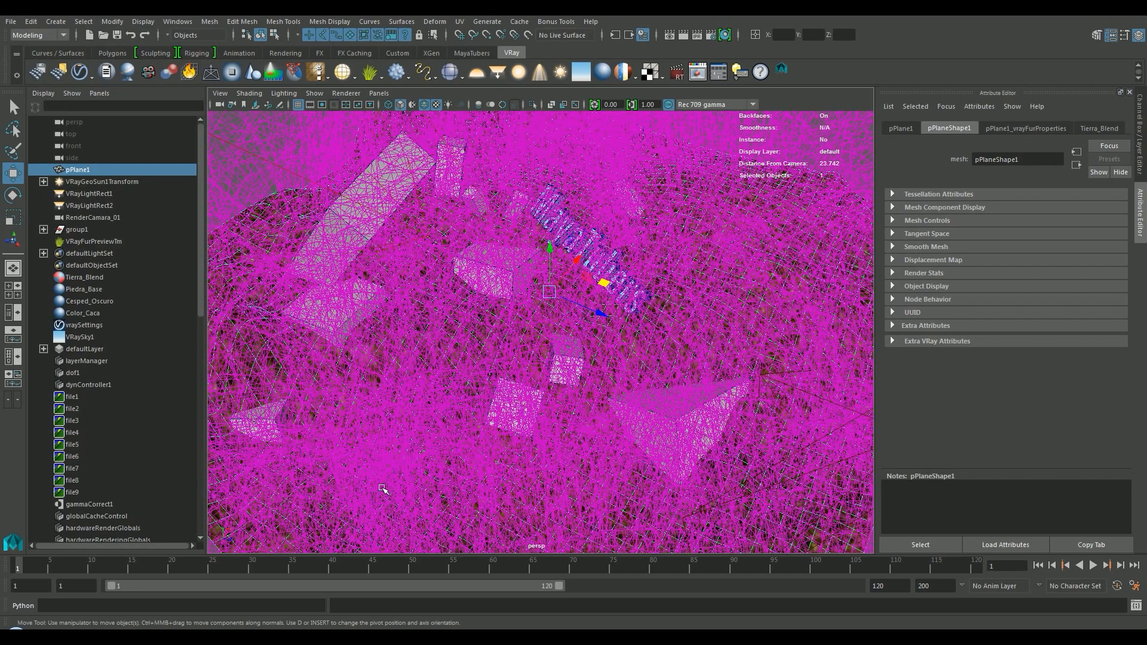
Select the fur preview strands on the terrain and bring up the pPlane1_vrayFurProperties attributes.
alt+right_drag(597, 389, 462, 399)
alt+drag(461, 399, 583, 350)
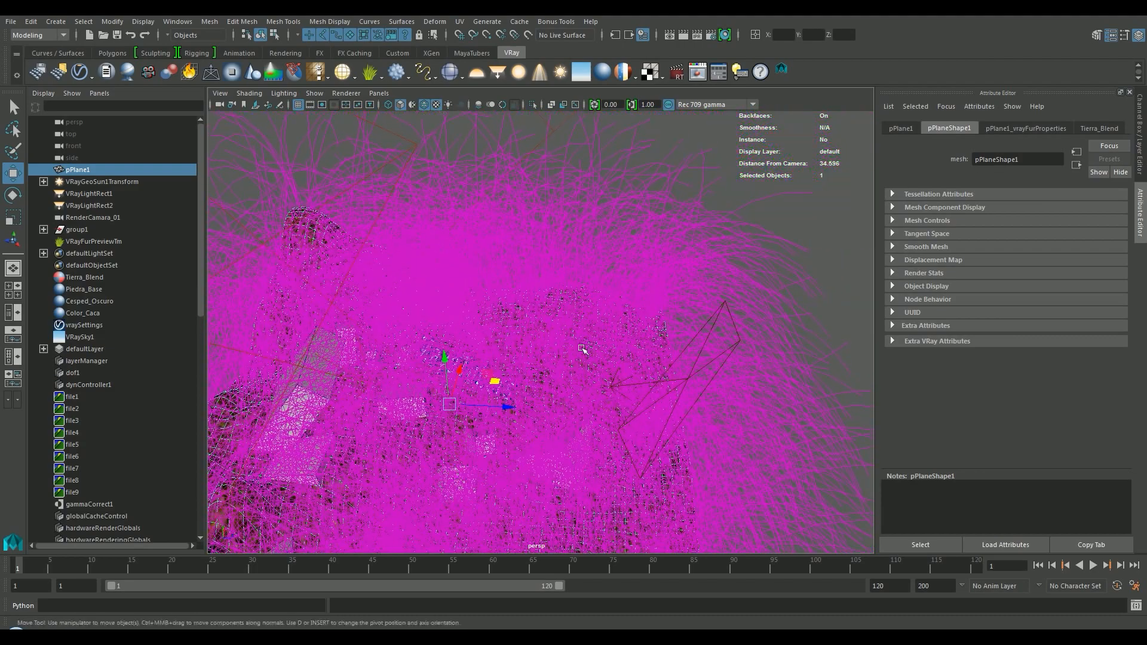
click(620, 156)
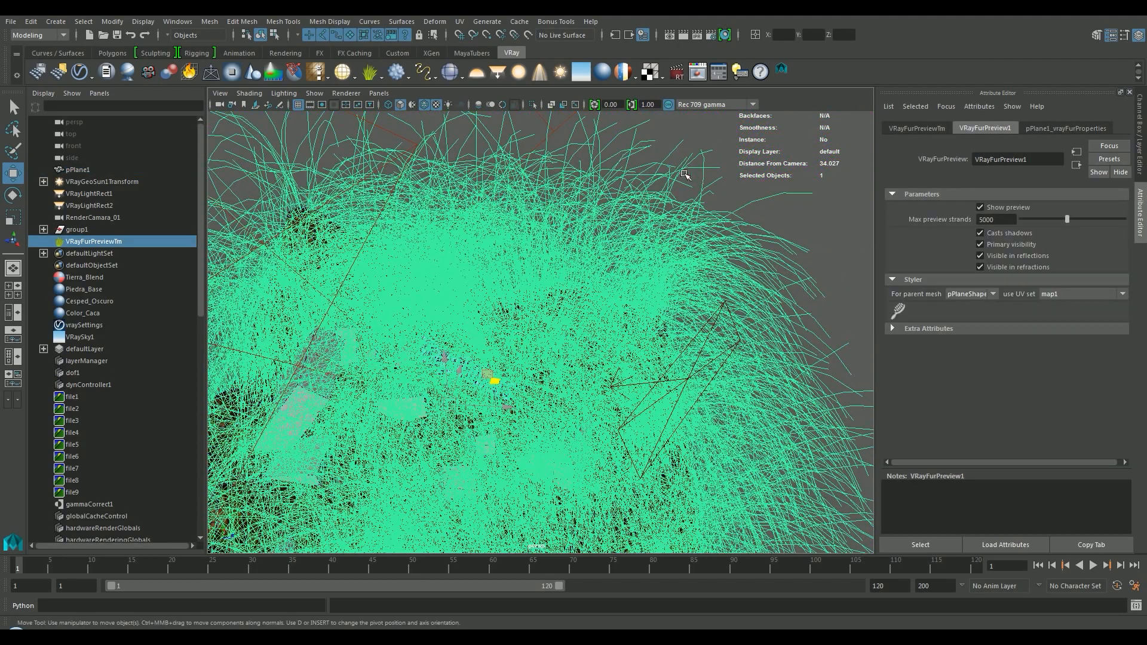
click(1051, 128)
scroll(589, 190, down, 4)
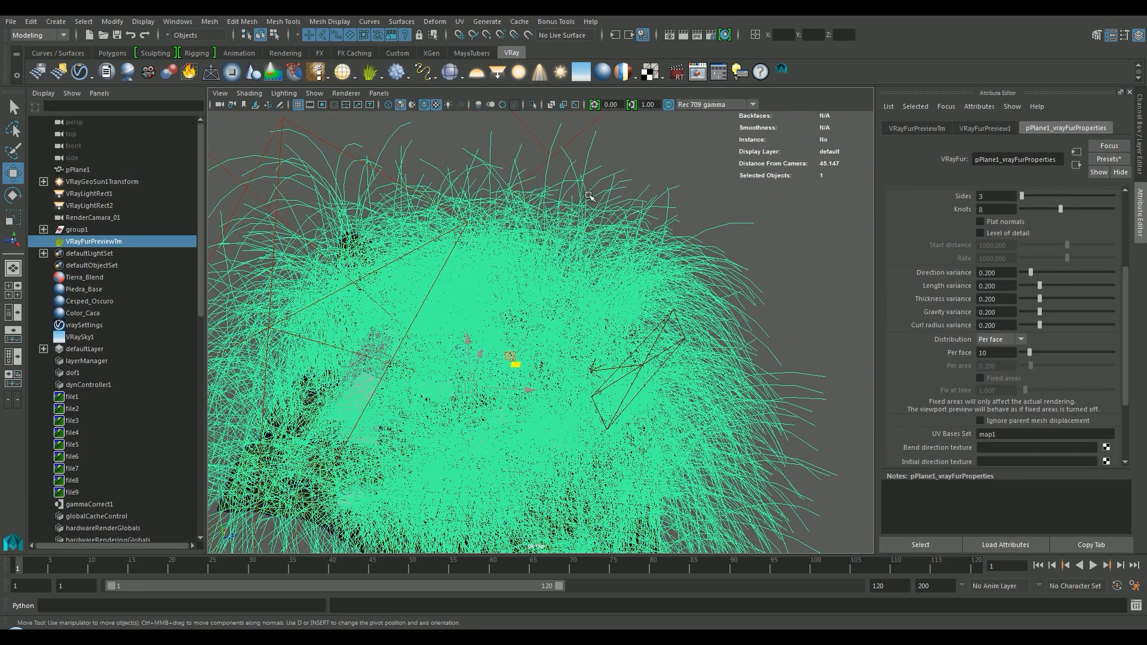
Assign a new VRay Mtl material to the fur preview.
right_click(594, 194)
mouse_move(640, 410)
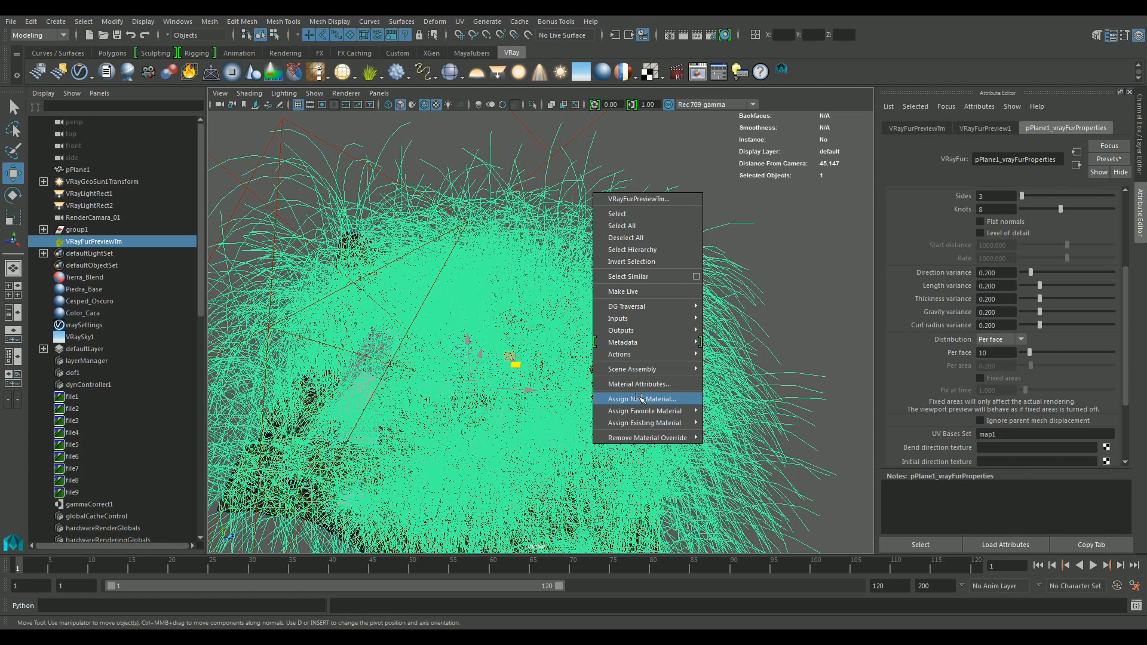
click(640, 398)
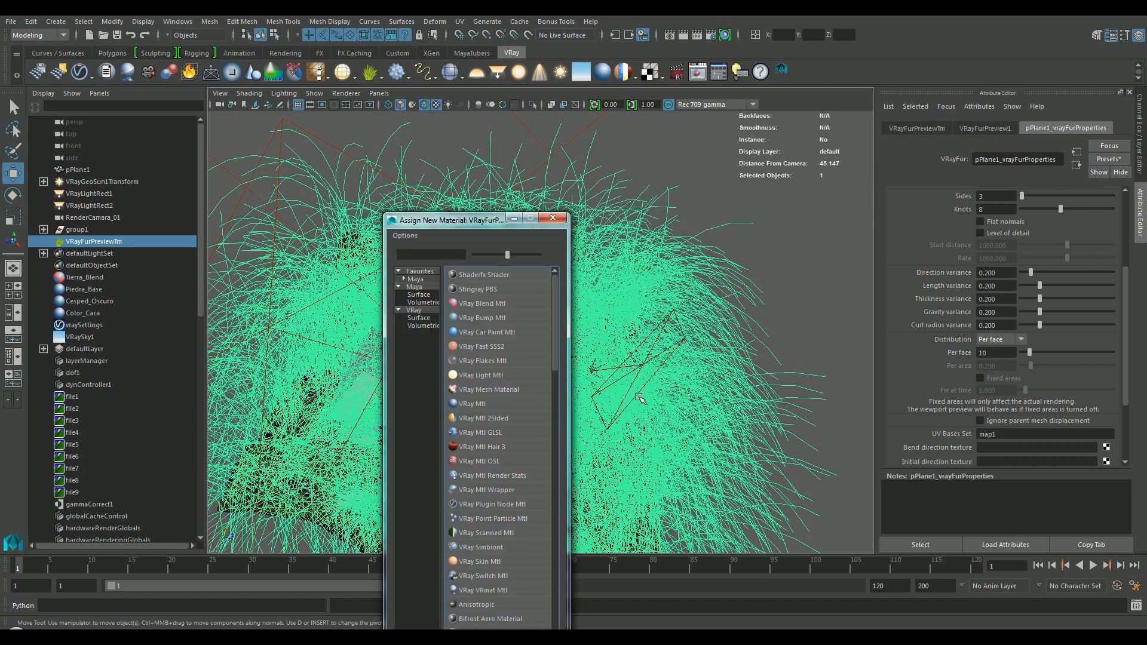
click(477, 405)
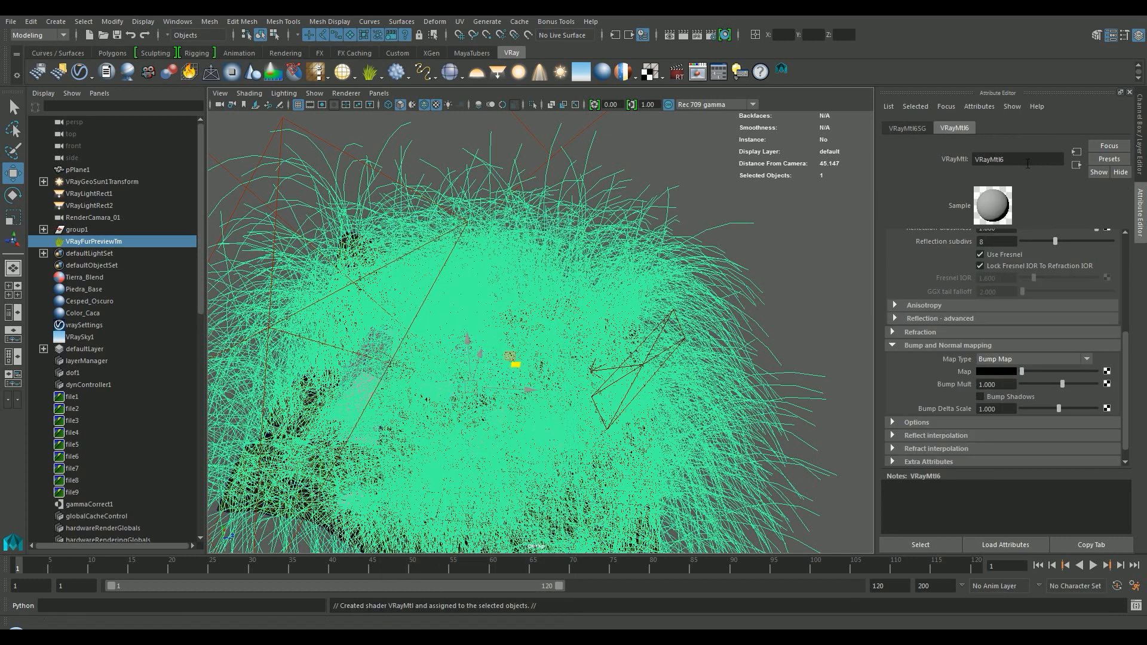
Rename the fur's new material as Cesped_Final.
text(Ces)
key(BackSpace)
key(BackSpace)
key(BackSpace)
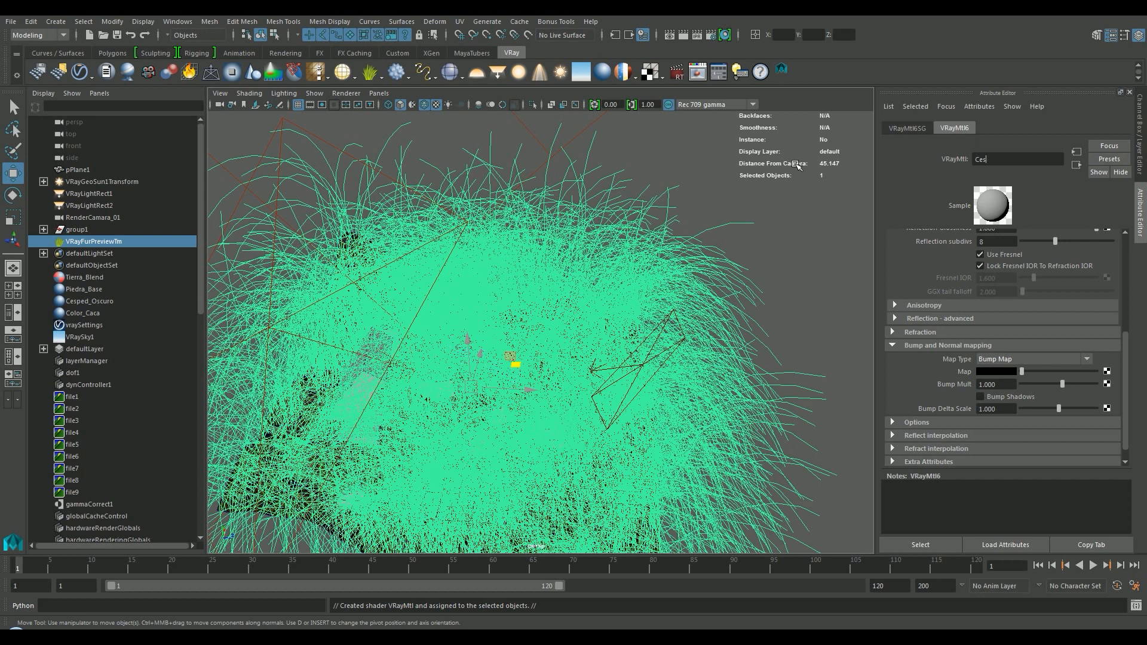
text(ped Final)
key(Return)
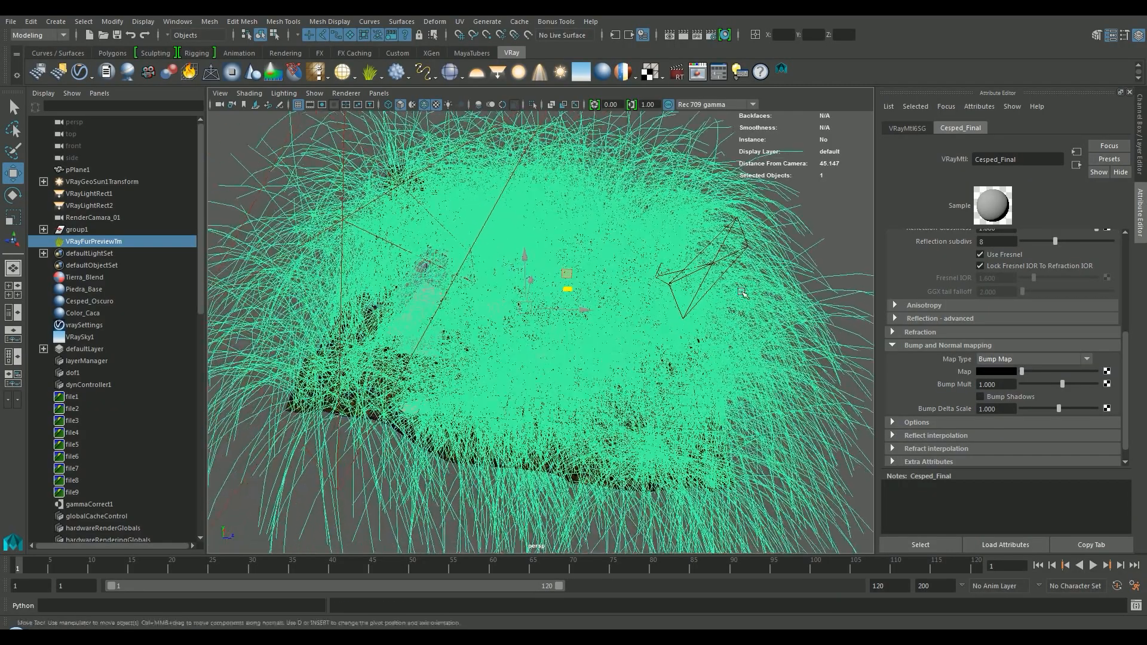
Inspect the fur strands around the terrain, set the display to wireframe and deselect the fur.
alt+drag(742, 293, 689, 331)
alt+middle_drag(661, 285, 629, 337)
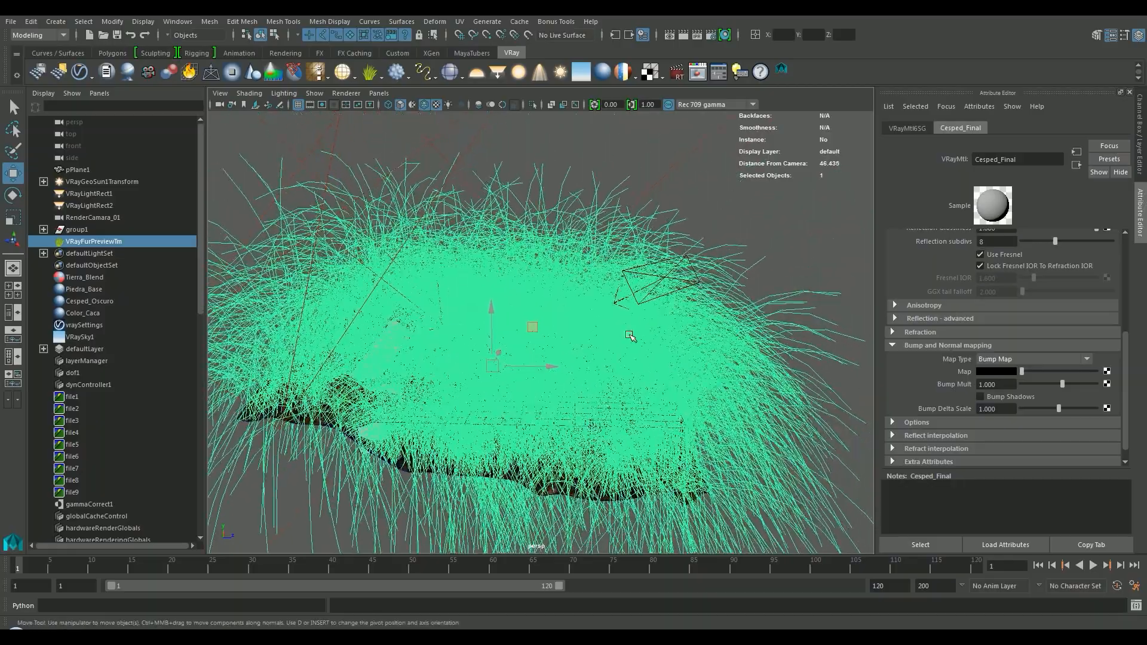
alt+drag(571, 408, 538, 433)
alt+right_drag(538, 433, 654, 448)
alt+middle_drag(599, 443, 623, 377)
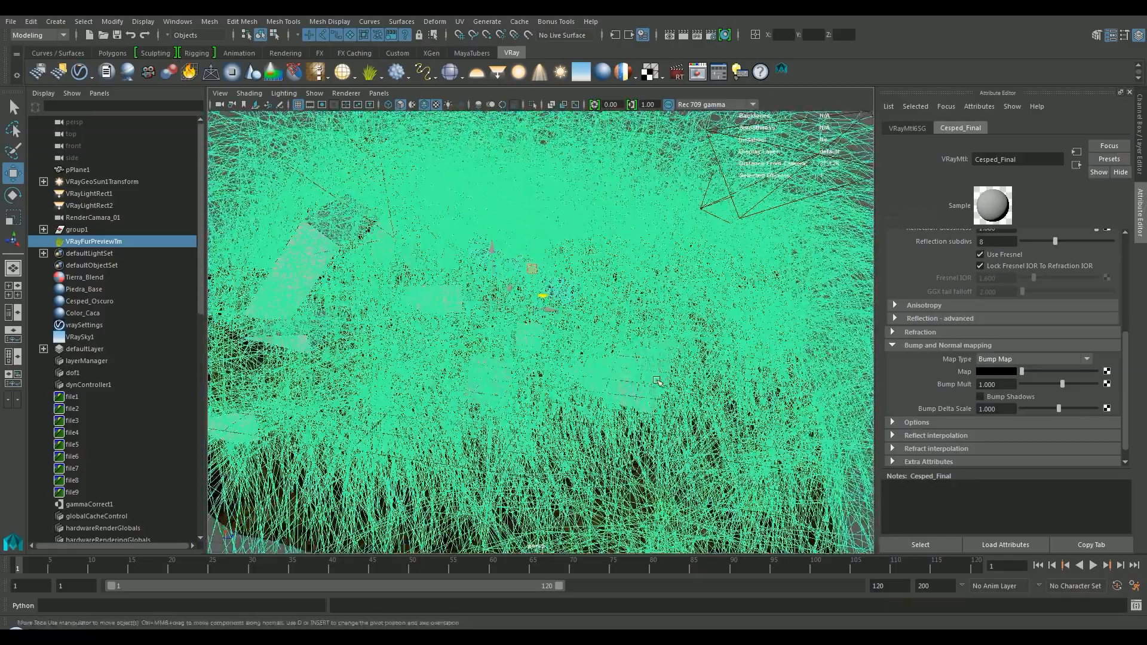
key(4)
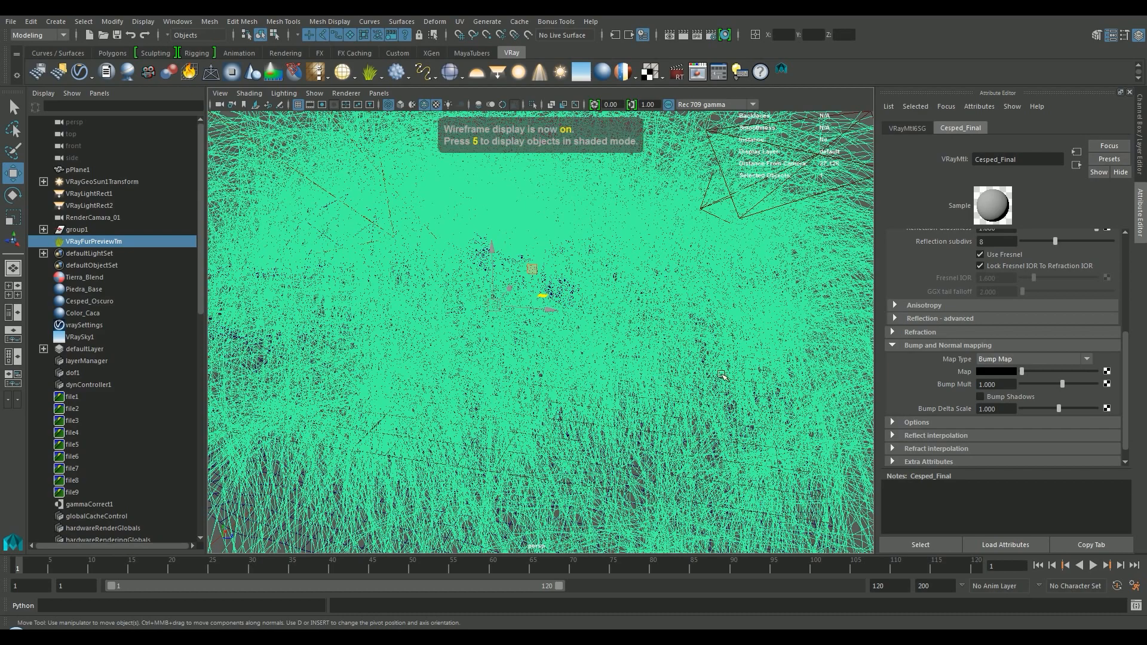
alt+right_drag(727, 362, 455, 401)
click(825, 231)
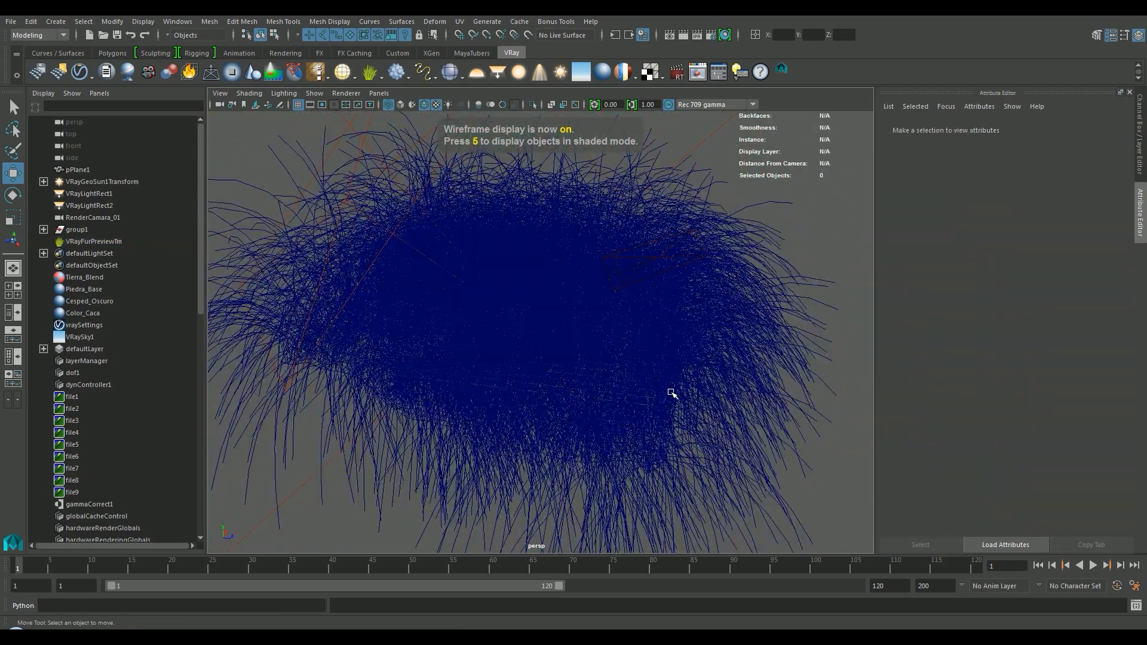
Select the fur strands on the terrain and bring up the VRayFurPreview1 attributes.
alt+drag(671, 395, 653, 414)
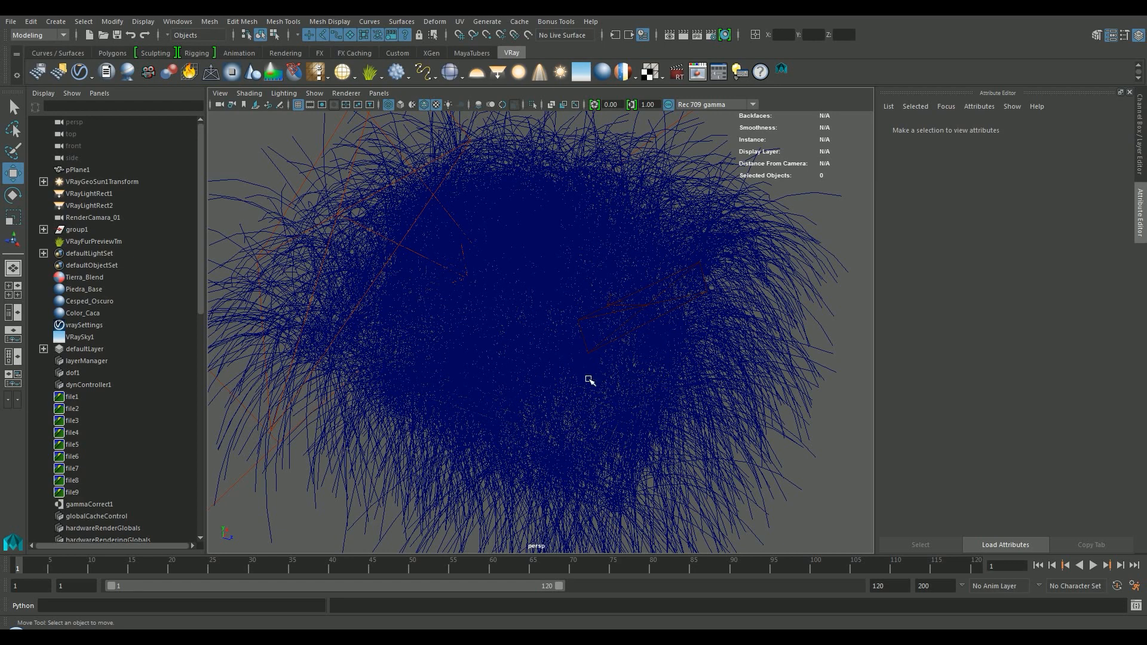
alt+drag(579, 405, 571, 379)
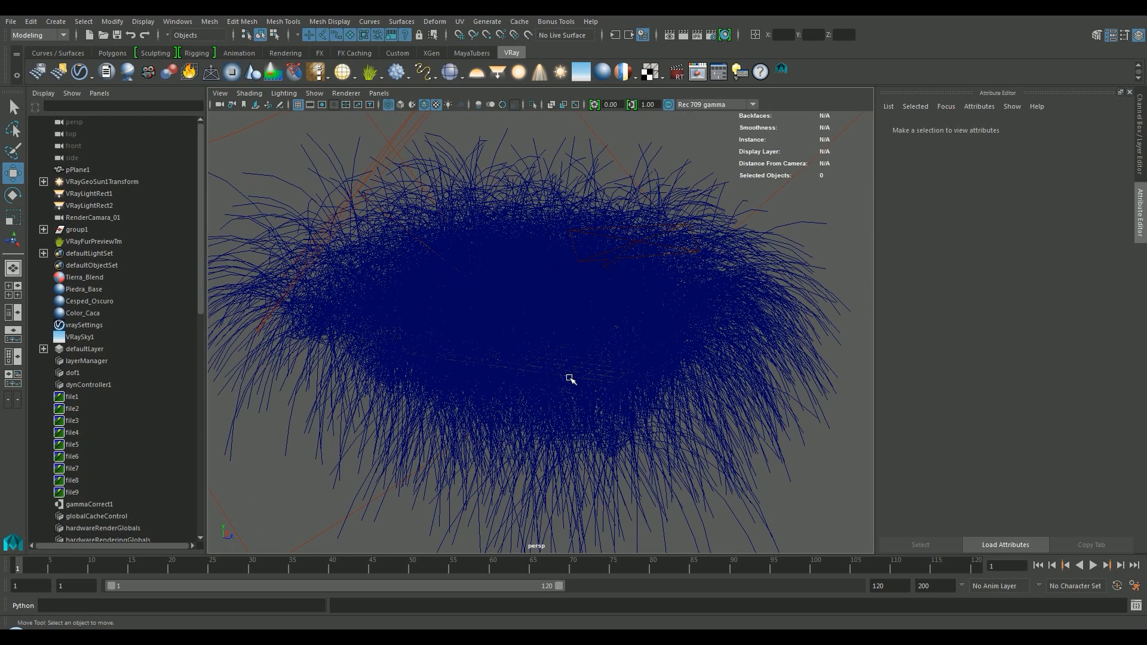
click(583, 168)
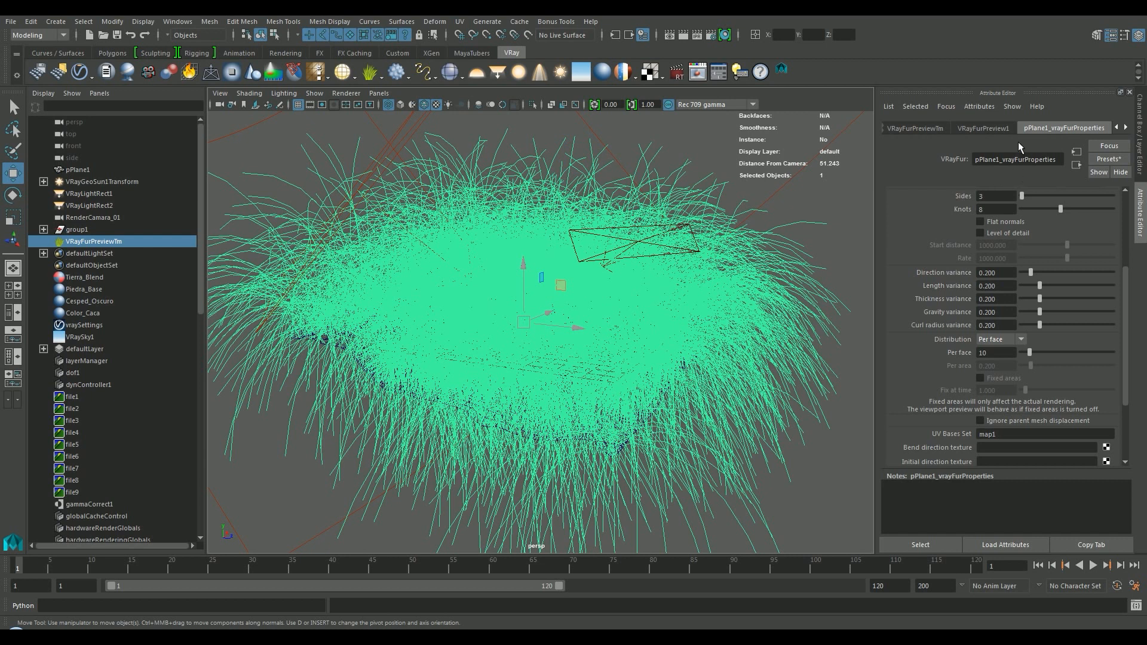
click(992, 129)
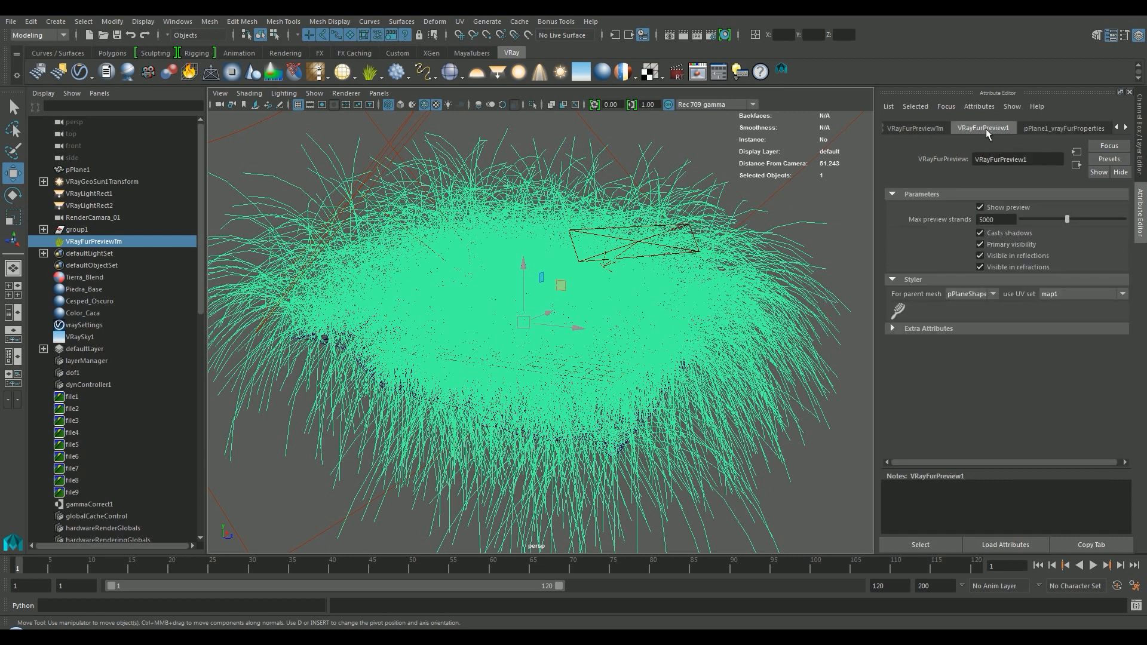
Reduce the fur preview's max preview strands to 10 and check the sparse strands over the terrain.
click(1010, 221)
drag(1070, 213, 1023, 220)
double_click(989, 220)
text(10)
key(Return)
mouse_move(538, 346)
alt+mouse_down()
mouse_move(551, 397)
mouse_move(525, 334)
mouse_move(534, 345)
alt+mouse_up()
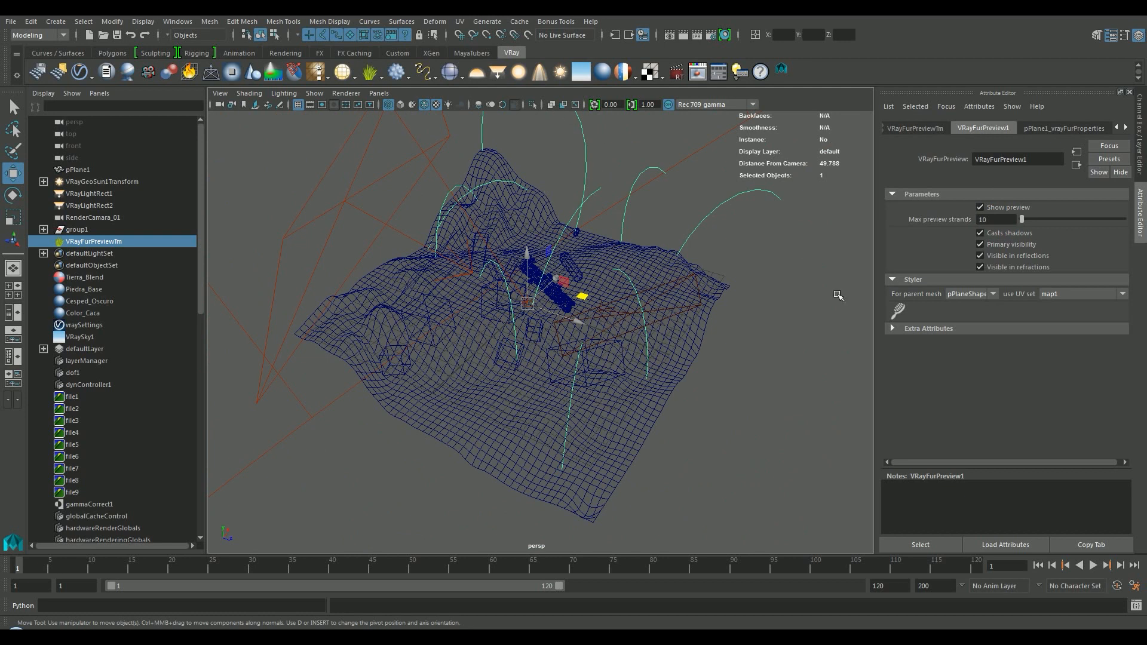
Raise the fur's max preview strands to 1000 and look at the denser strands from the side.
double_click(989, 219)
text(1000)
key(Return)
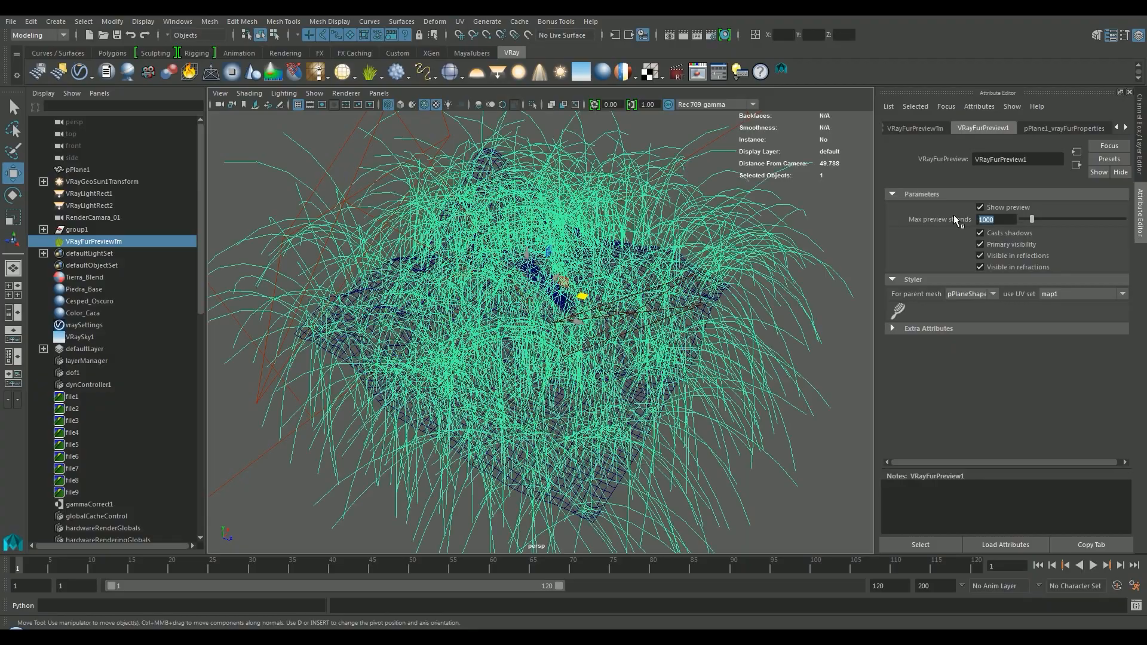
alt+drag(538, 358, 537, 251)
Set the fur's max preview strands to 5000 and show the terrain shaded with texture maps in close-up.
double_click(995, 219)
text(5000)
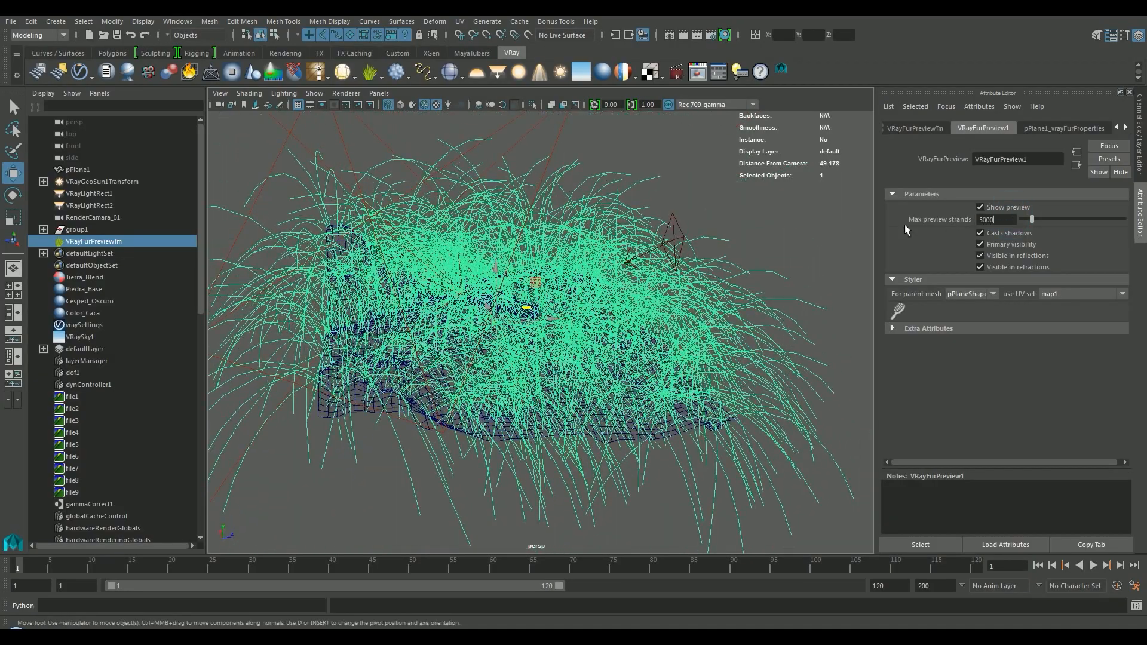
key(Return)
alt+drag(442, 334, 454, 362)
alt+middle_drag(531, 339, 486, 469)
mouse_move(419, 340)
alt+right_down()
mouse_move(855, 333)
mouse_move(499, 384)
mouse_move(557, 438)
alt+right_up()
key(6)
alt+drag(557, 438, 662, 405)
alt+right_drag(662, 404, 646, 352)
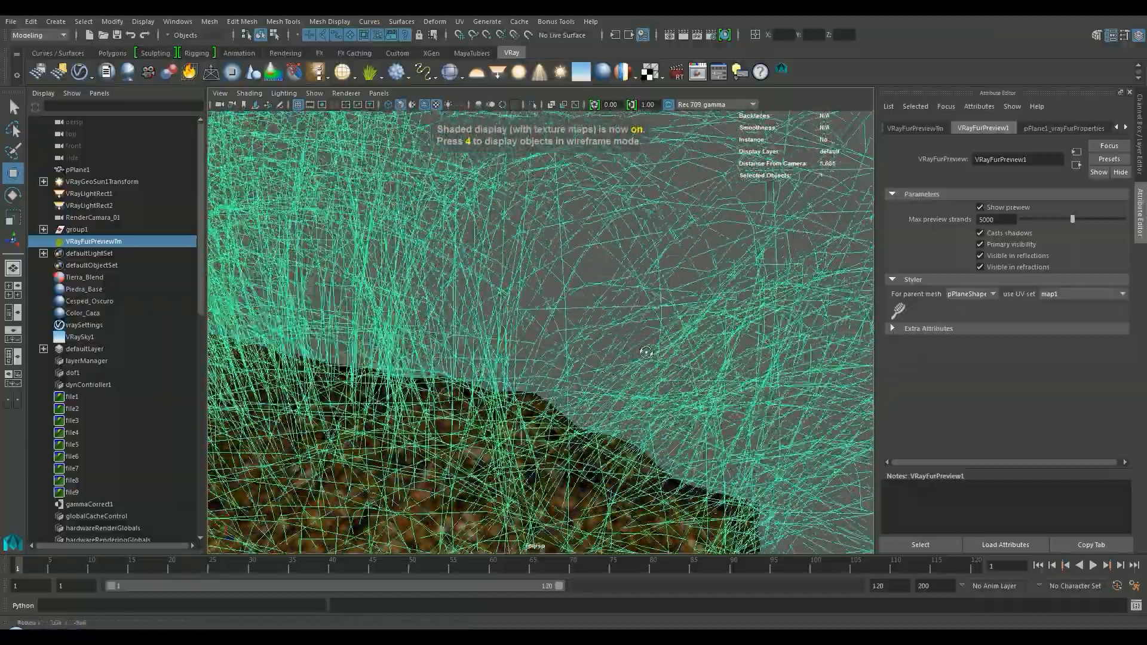
alt+drag(646, 352, 645, 347)
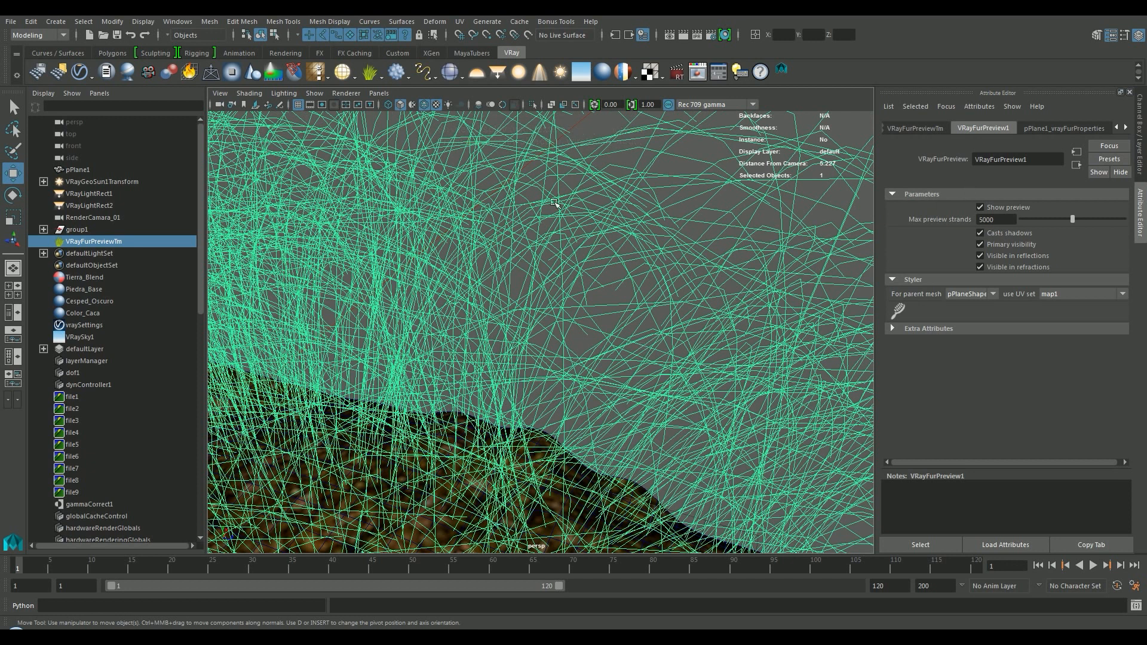
Bring up the pPlane1_vrayFurProperties attributes and shorten the fur Length to about 0.6.
click(1073, 128)
scroll(1099, 241, up, 4)
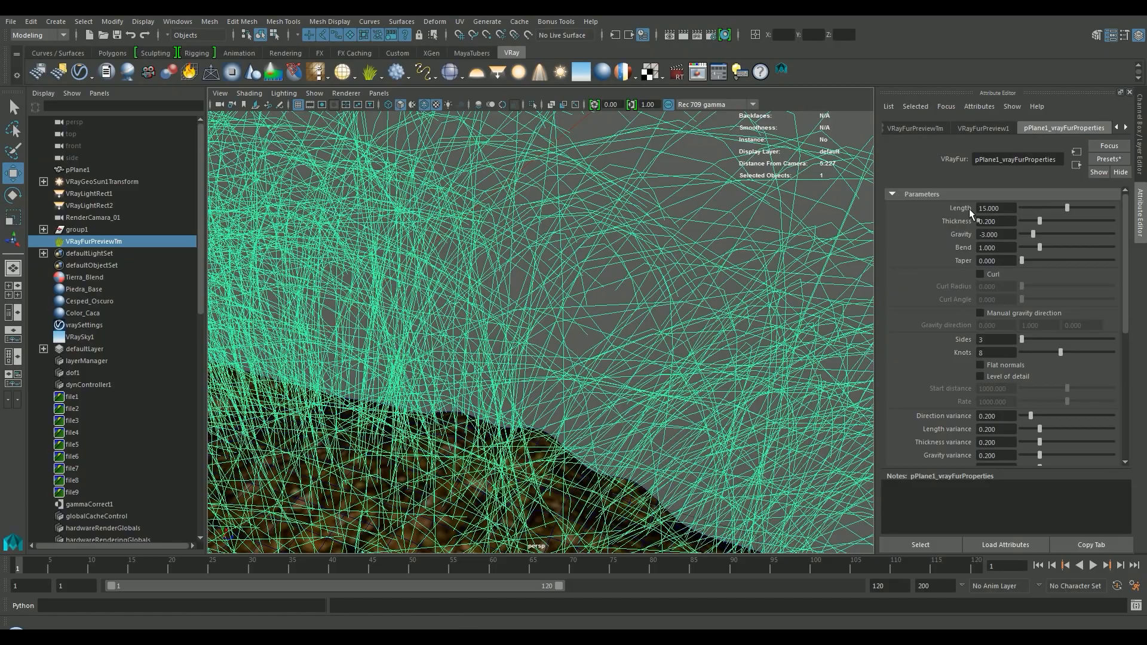
drag(1014, 209, 928, 210)
drag(1068, 207, 1023, 215)
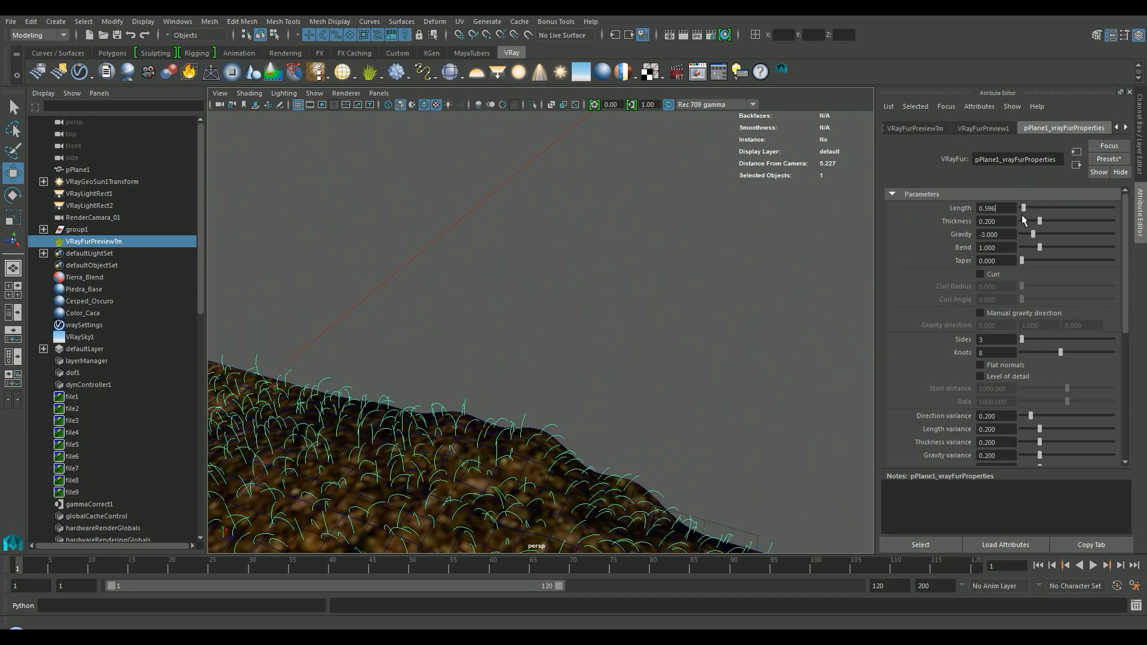
Compare the grass height with the rocks and the MayaTuber text, and set the fur Length to 0.68.
alt+middle_drag(508, 430, 687, 251)
alt+right_drag(687, 251, 639, 301)
alt+middle_drag(639, 302, 726, 295)
alt+middle_drag(500, 320, 645, 326)
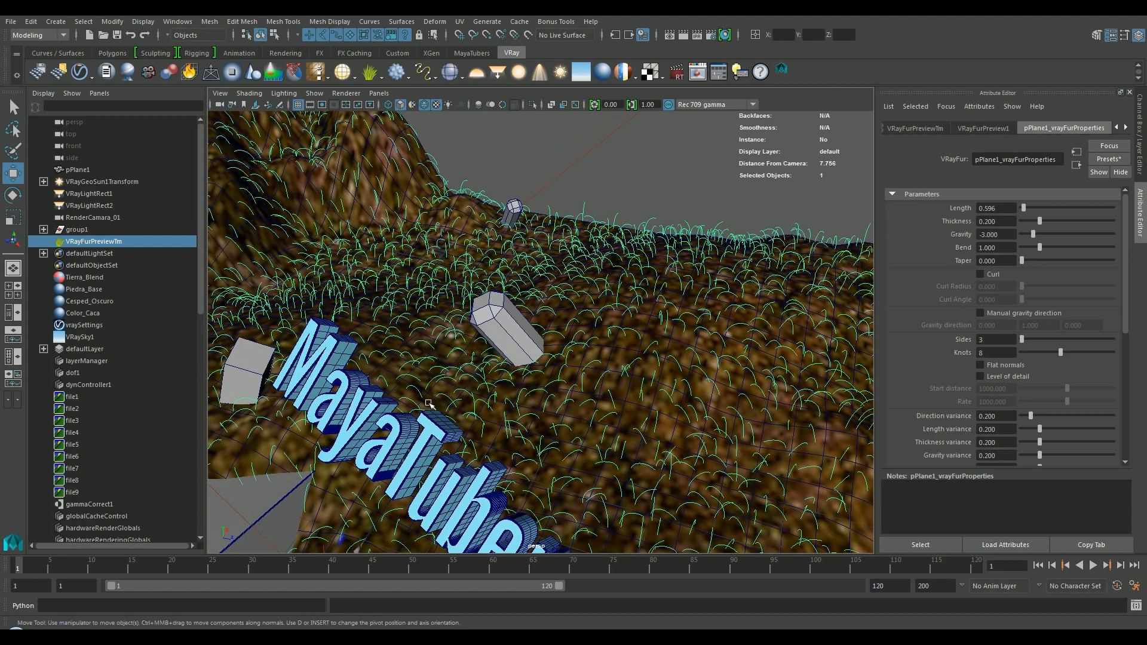
alt+right_drag(428, 404, 687, 392)
alt+middle_drag(687, 392, 681, 341)
alt+drag(675, 349, 570, 244)
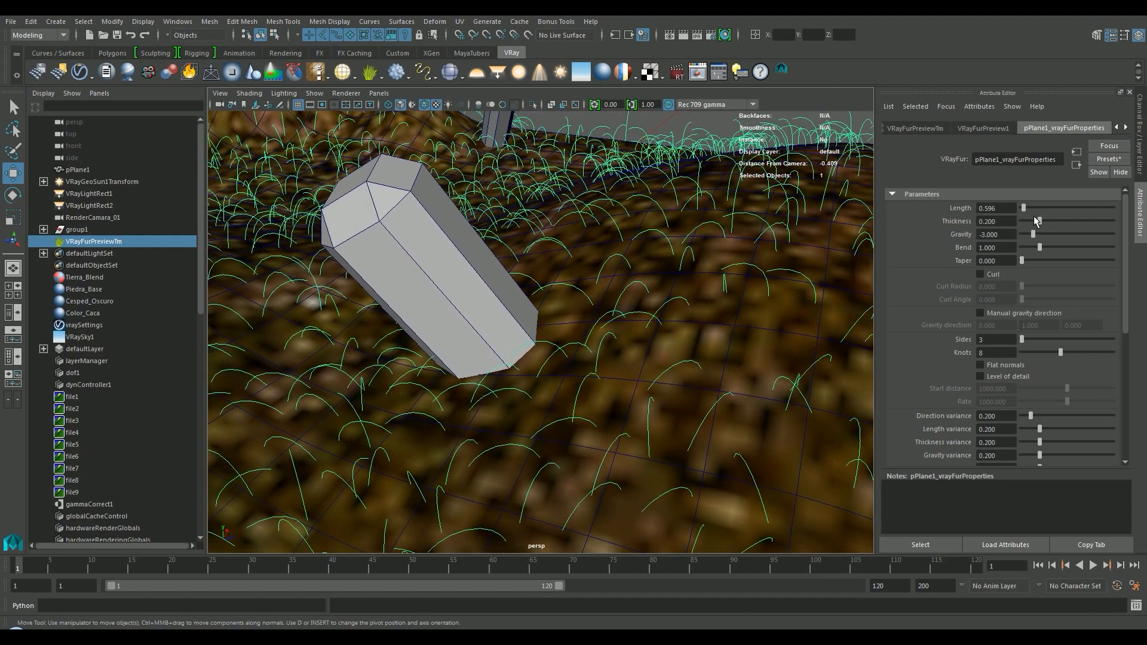
mouse_move(990, 208)
mouse_down()
mouse_move(1029, 209)
mouse_move(974, 208)
mouse_up()
key(Return)
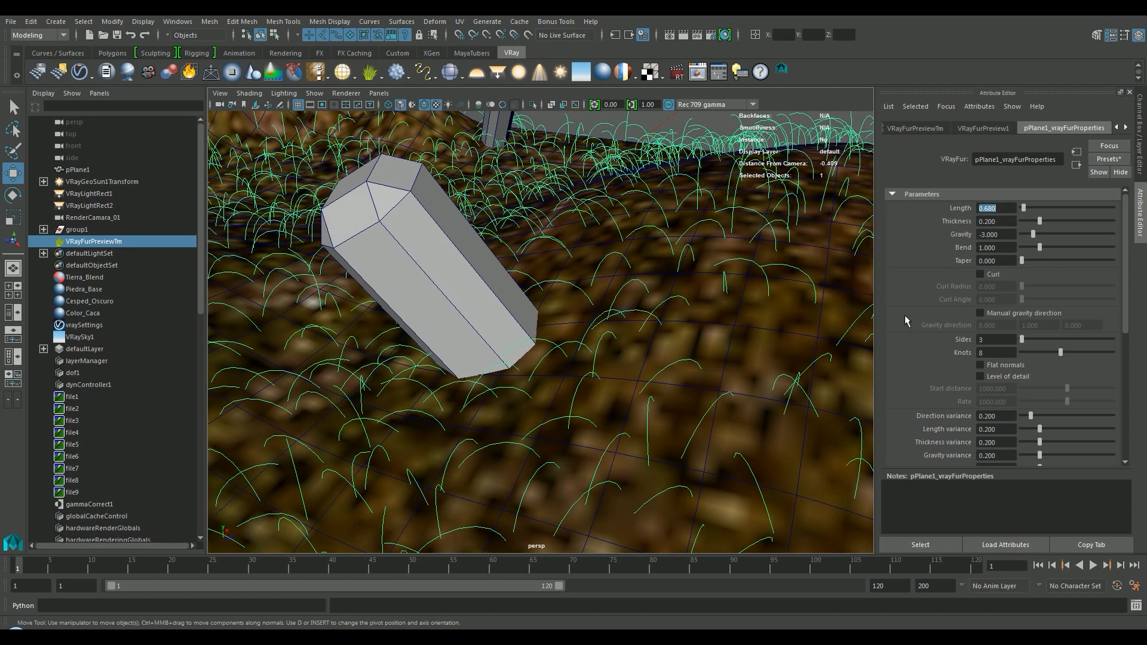
Set the fur Gravity to 0.
click(981, 235)
drag(1032, 237, 910, 233)
text(0)
key(Return)
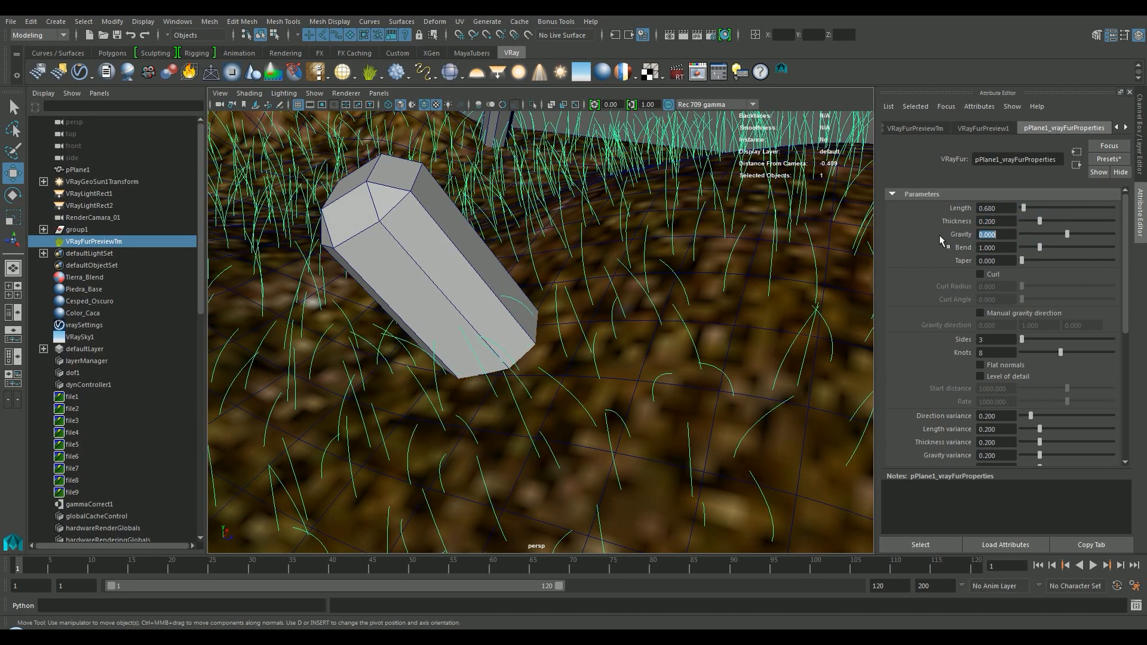
Try the extremes of the fur Gravity, first 4 and after that -4.
drag(1067, 232, 1071, 237)
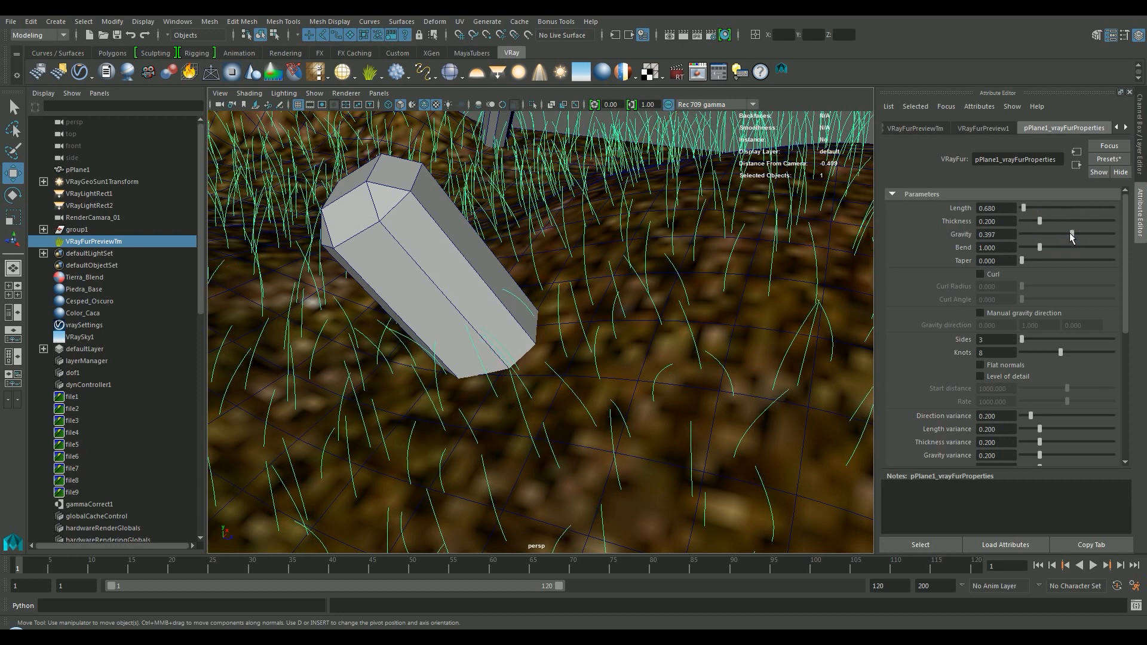
drag(1071, 238, 1123, 239)
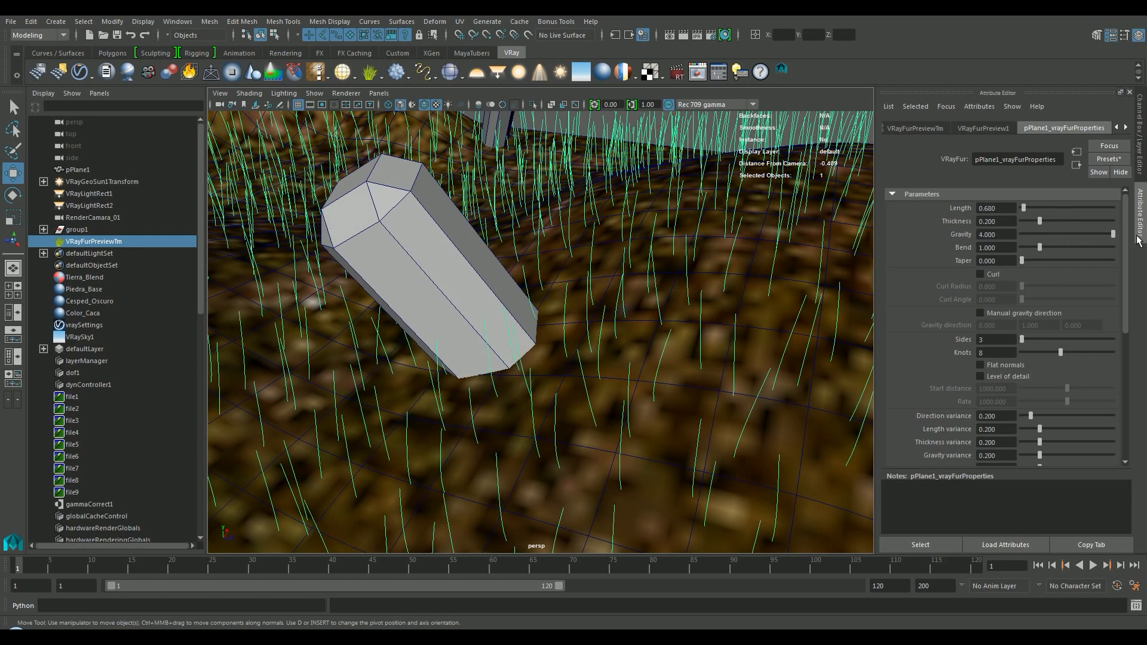
click(980, 236)
text(-)
key(Return)
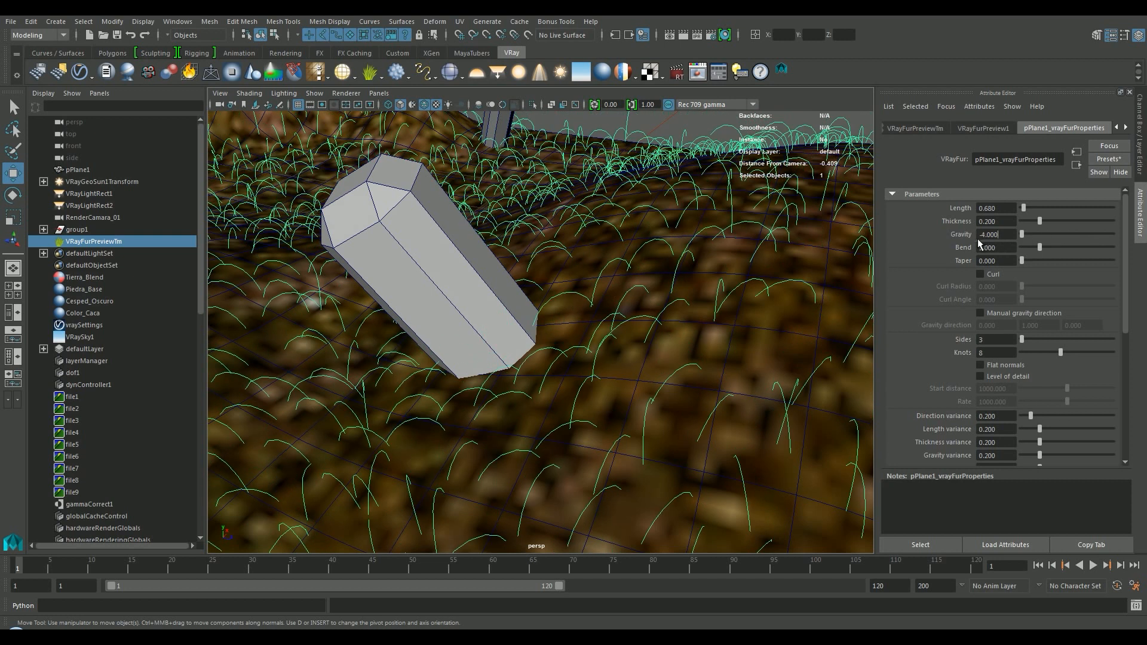
Set the fur Gravity to 0.24 so the strands grow mostly upright.
drag(1030, 239, 943, 235)
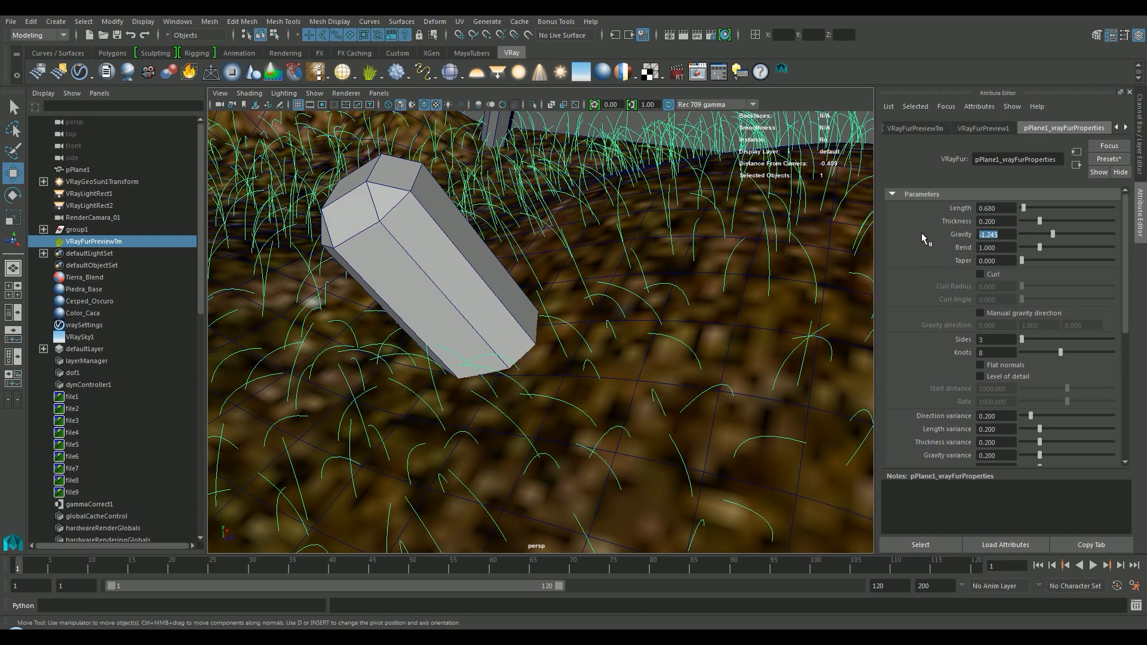
text(0.24)
key(Return)
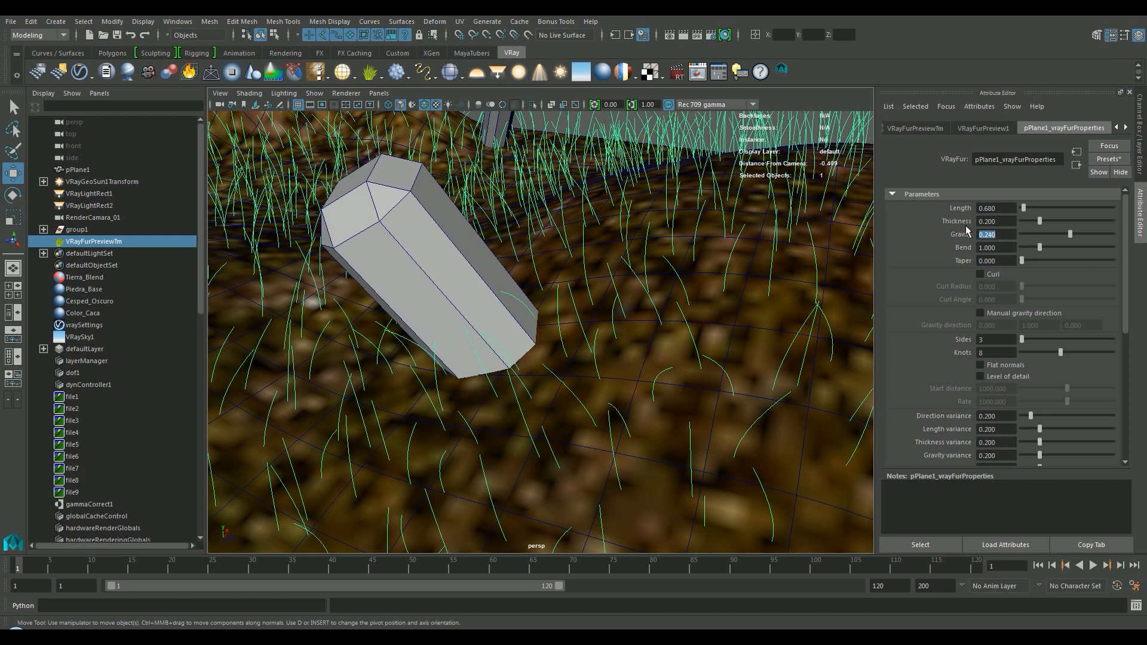
Set the fur Thickness to 0.01.
double_click(992, 221)
text(0,01)
key(Return)
Frame the grass around the rock and render the view in the V-Ray frame buffer.
alt+middle_drag(696, 307, 652, 456)
click(682, 36)
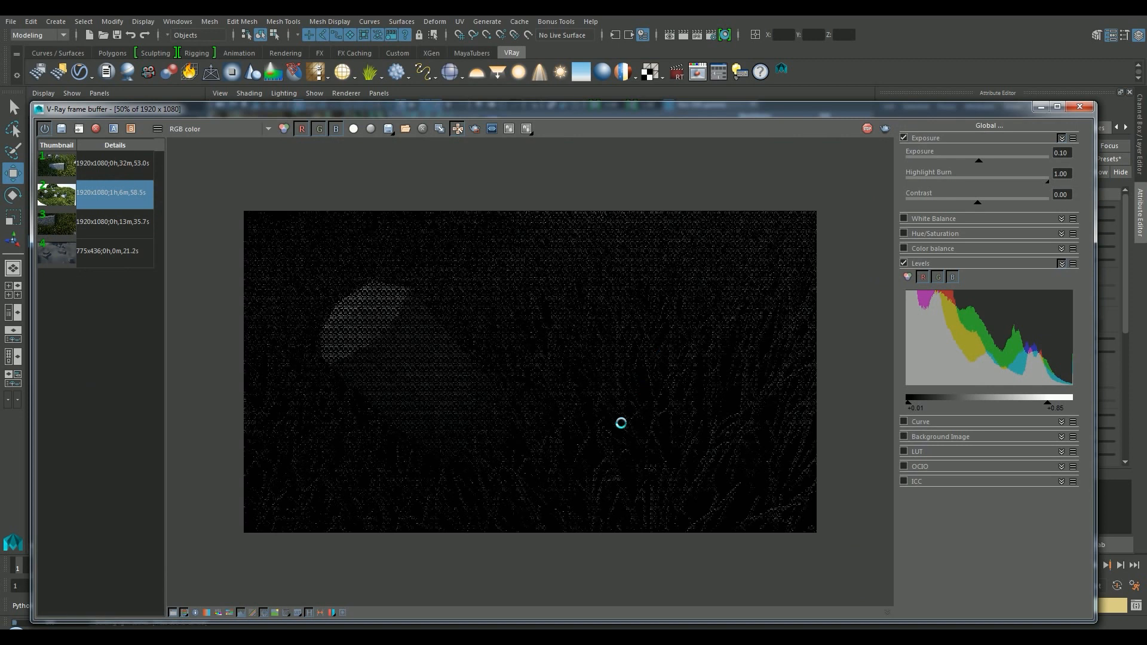
scroll(642, 415, up, 2)
scroll(641, 414, down, 2)
scroll(642, 415, up, 2)
scroll(641, 415, down, 2)
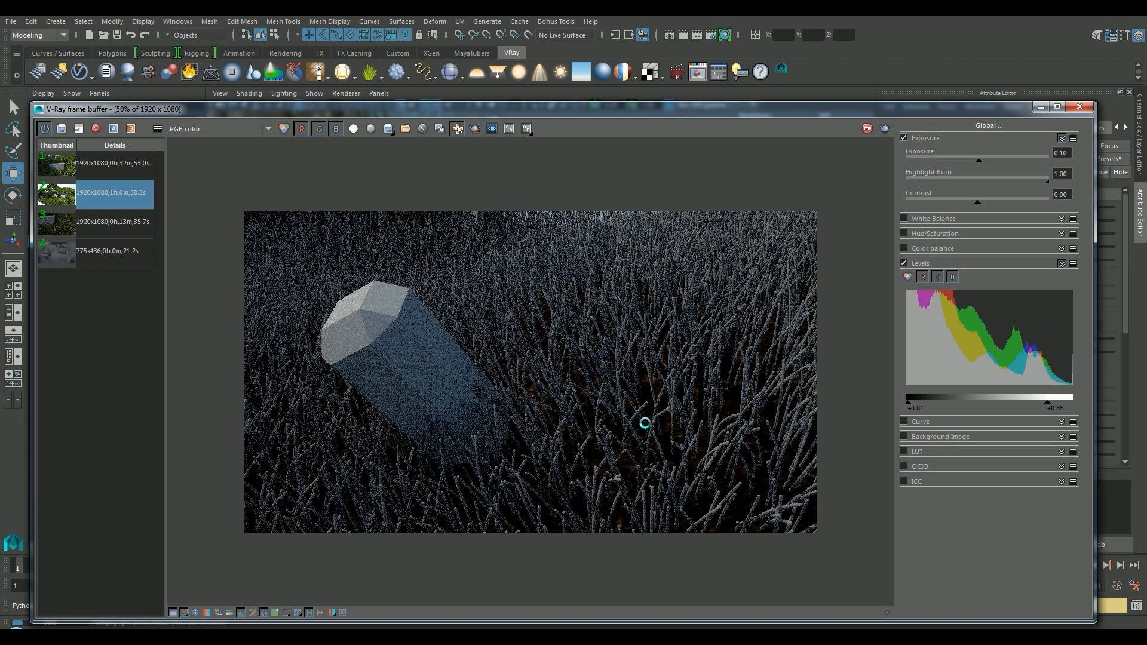
Turn on region rendering, mark a region over the grass in the image's lower-right corner and uncover the fur attributes.
click(475, 129)
drag(695, 392, 823, 513)
drag(655, 111, 383, 143)
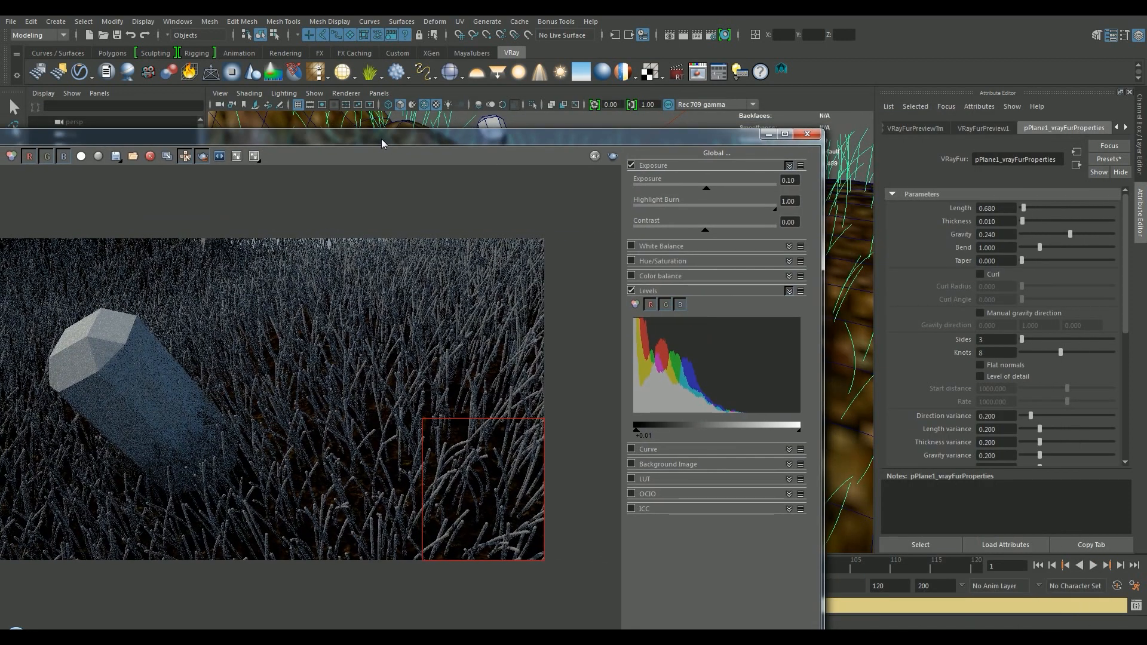
Set the fur Thickness to 0.5 and render the marked region again to compare.
click(1009, 221)
drag(1010, 221, 966, 221)
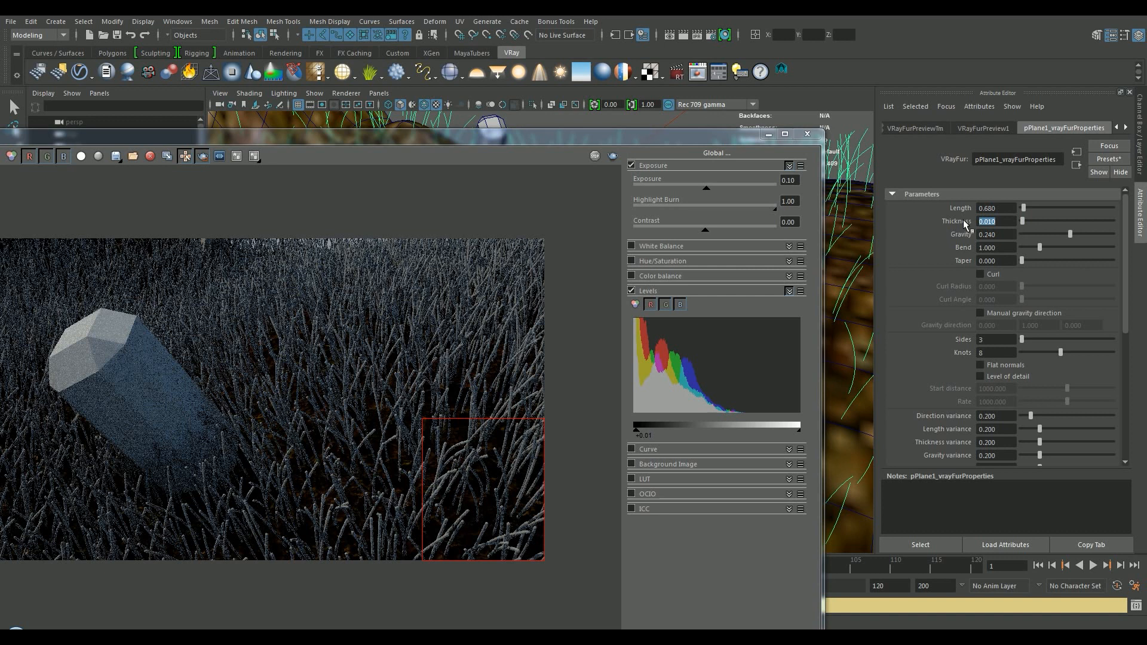
text(0.5)
key(Return)
click(611, 156)
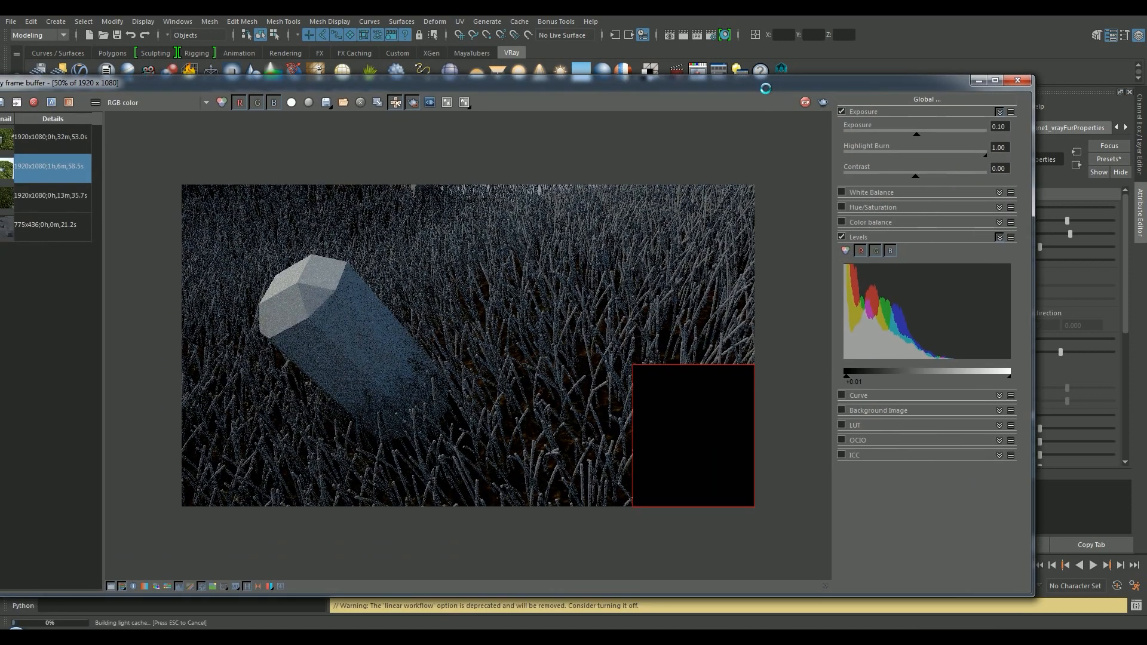
scroll(457, 479, up, 1)
scroll(687, 411, down, 1)
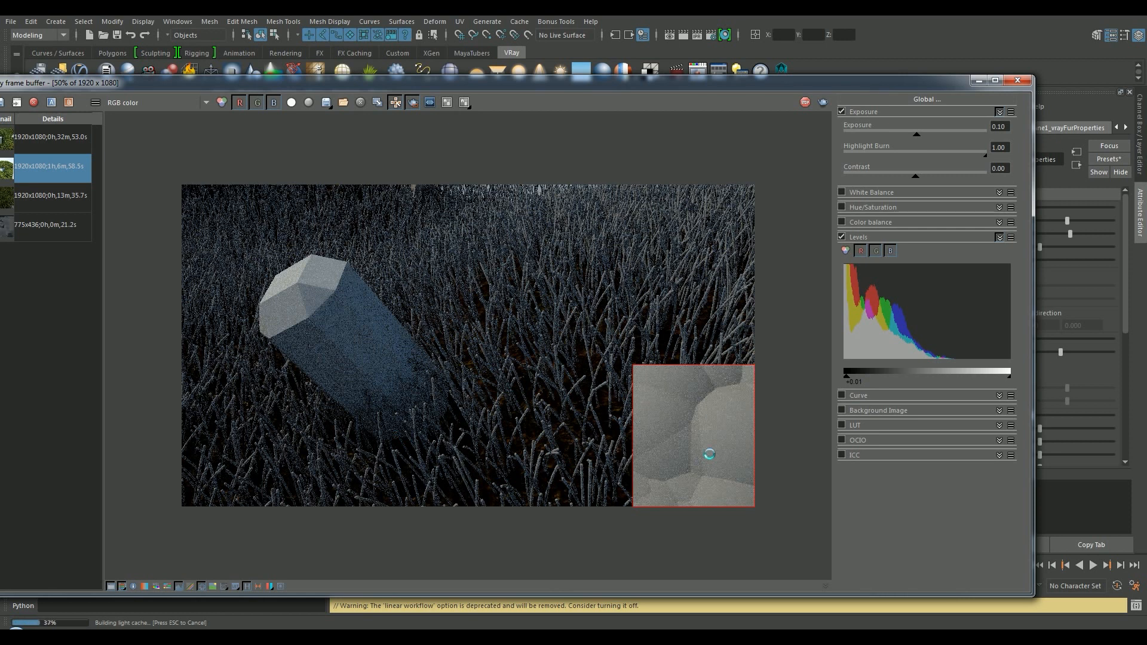
scroll(694, 471, up, 1)
scroll(707, 505, down, 1)
Set the fur Thickness to 0.1 and render the marked region once more.
drag(960, 88, 729, 103)
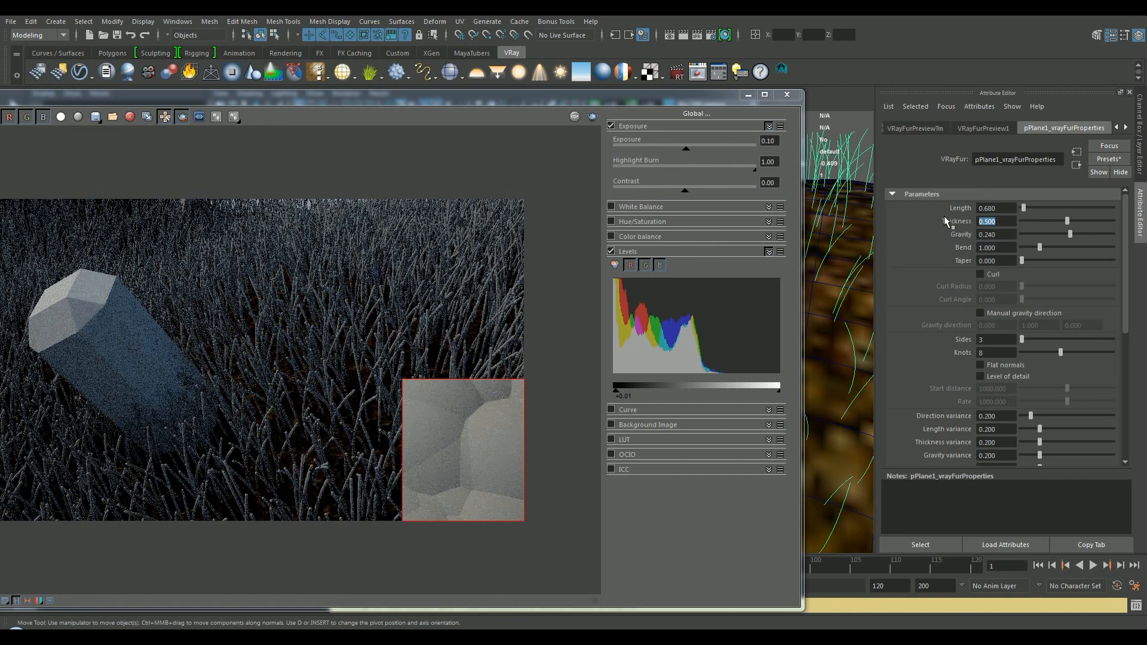
text(0.1)
key(Return)
click(592, 117)
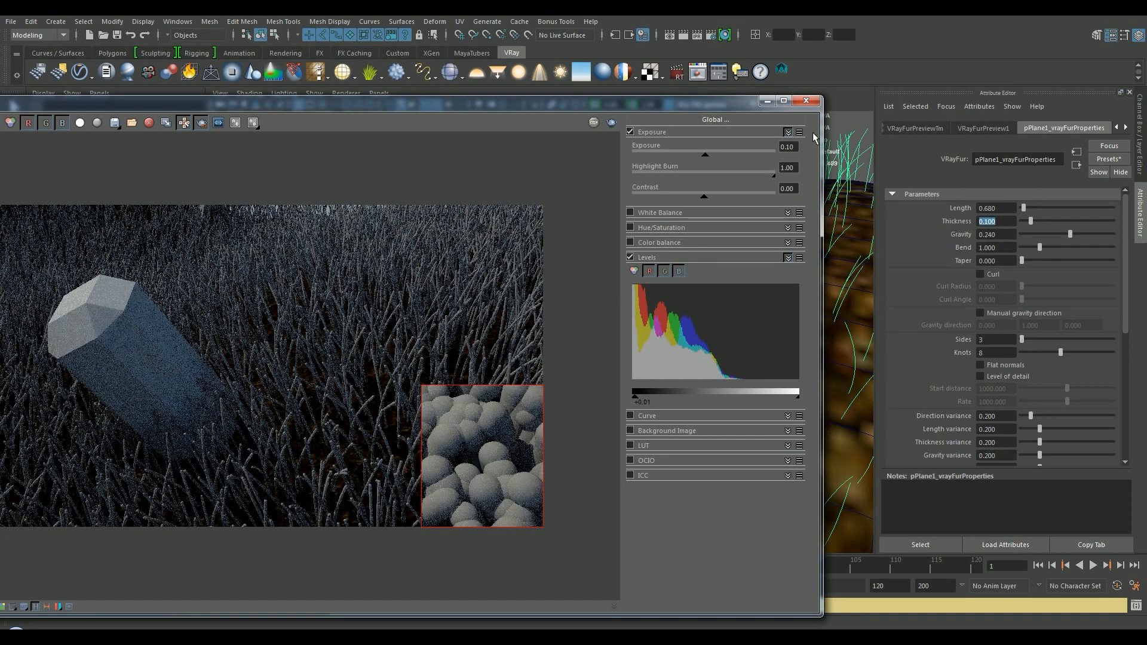
Set the fur Thickness back to 0.01 and move the frame buffer aside to uncover the viewport.
text(0.0)
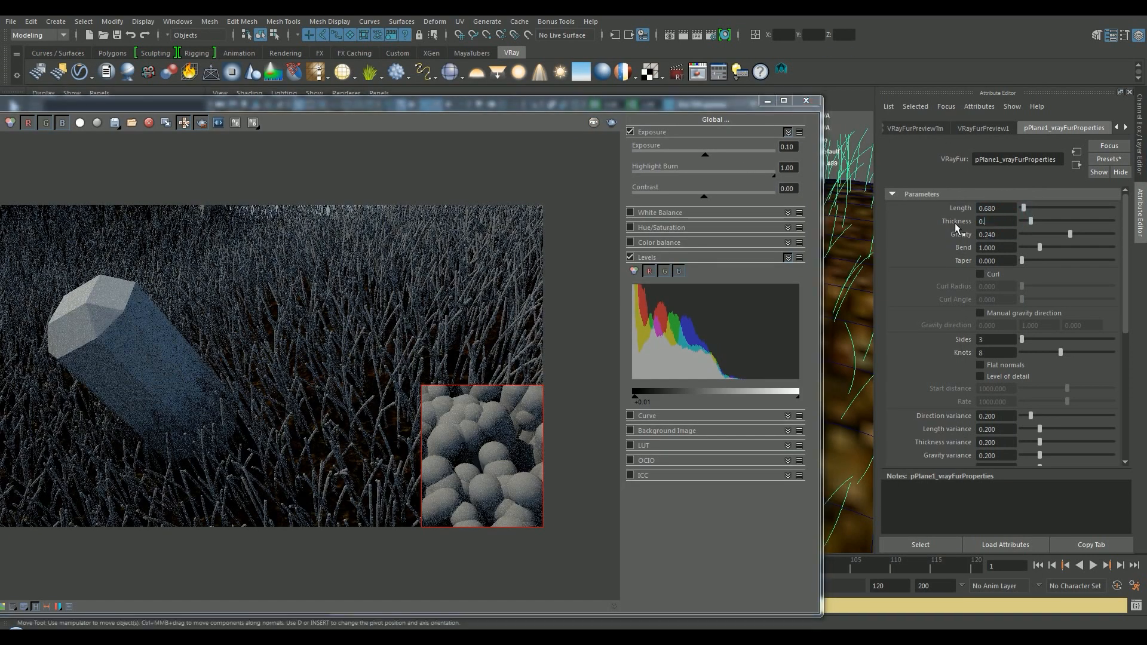
key(Tab)
key(Tab)
drag(682, 104, 364, 128)
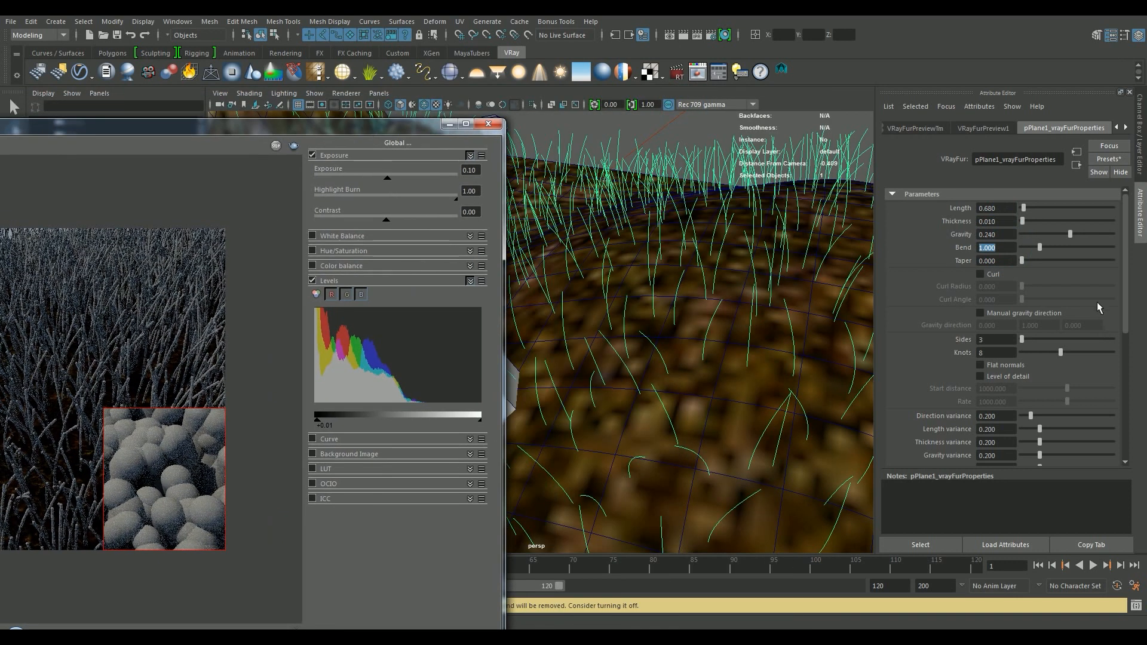
Try a stronger fur Bend of about 1.6, and set the Bend to 1.025.
mouse_move(1038, 246)
mouse_down()
mouse_move(1101, 259)
mouse_move(1023, 251)
mouse_move(1101, 252)
mouse_move(1051, 249)
mouse_up()
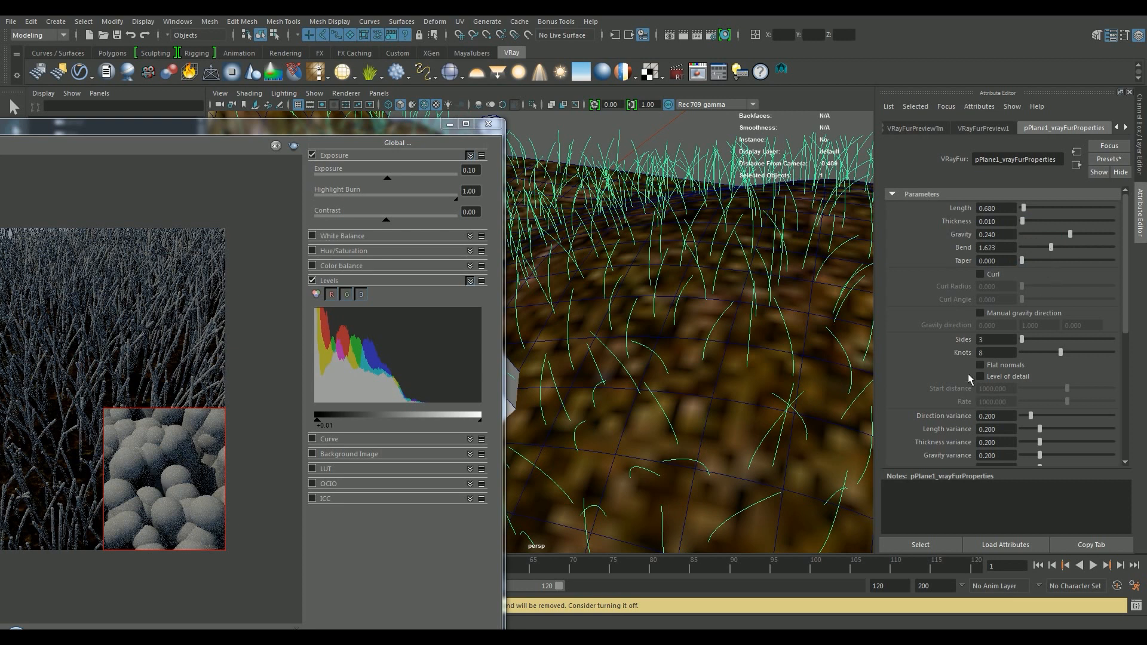
drag(1011, 246, 962, 245)
text(1.025)
key(Return)
drag(302, 126, 255, 123)
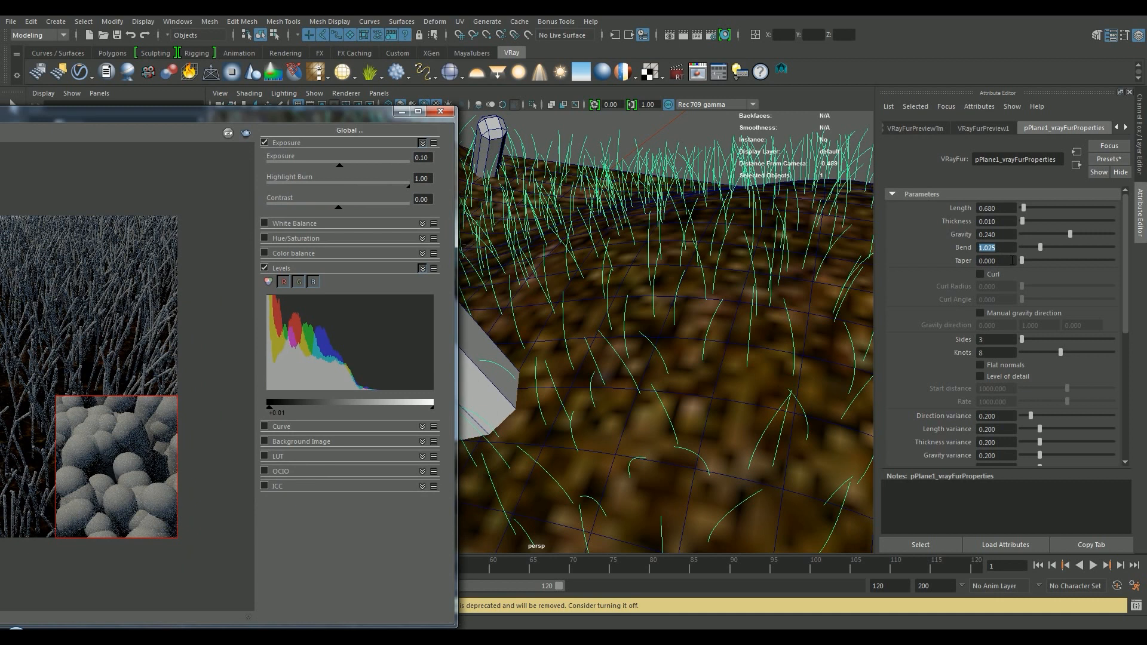
Bring the frame buffer back over the viewport and set the fur Taper to 1.
drag(328, 111, 657, 101)
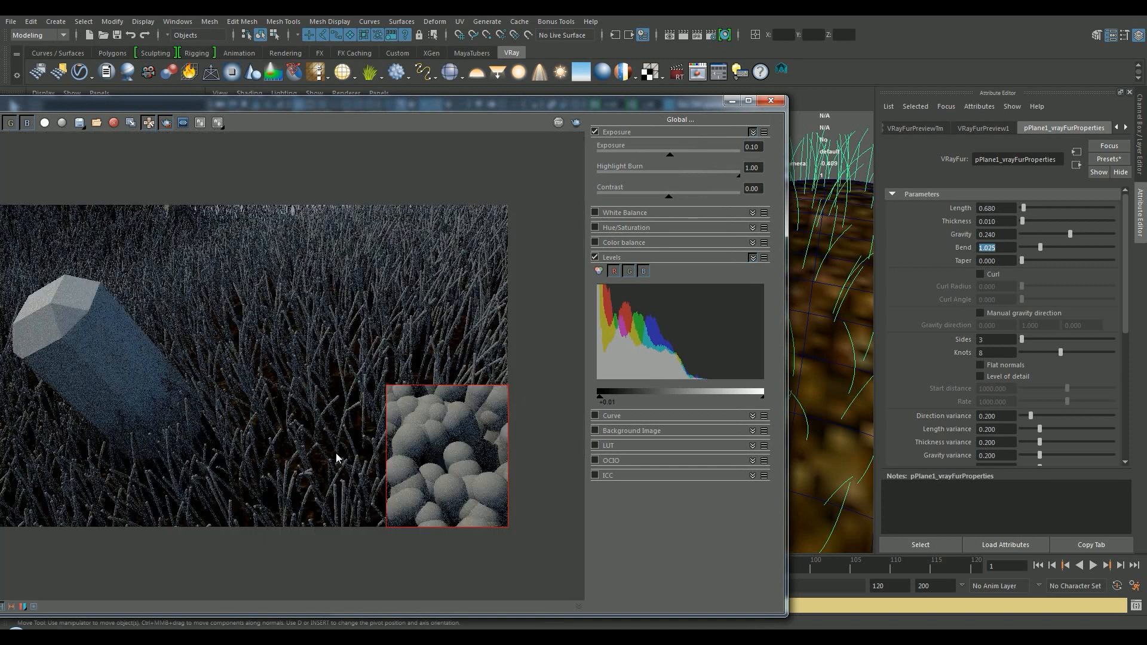
drag(363, 102, 484, 80)
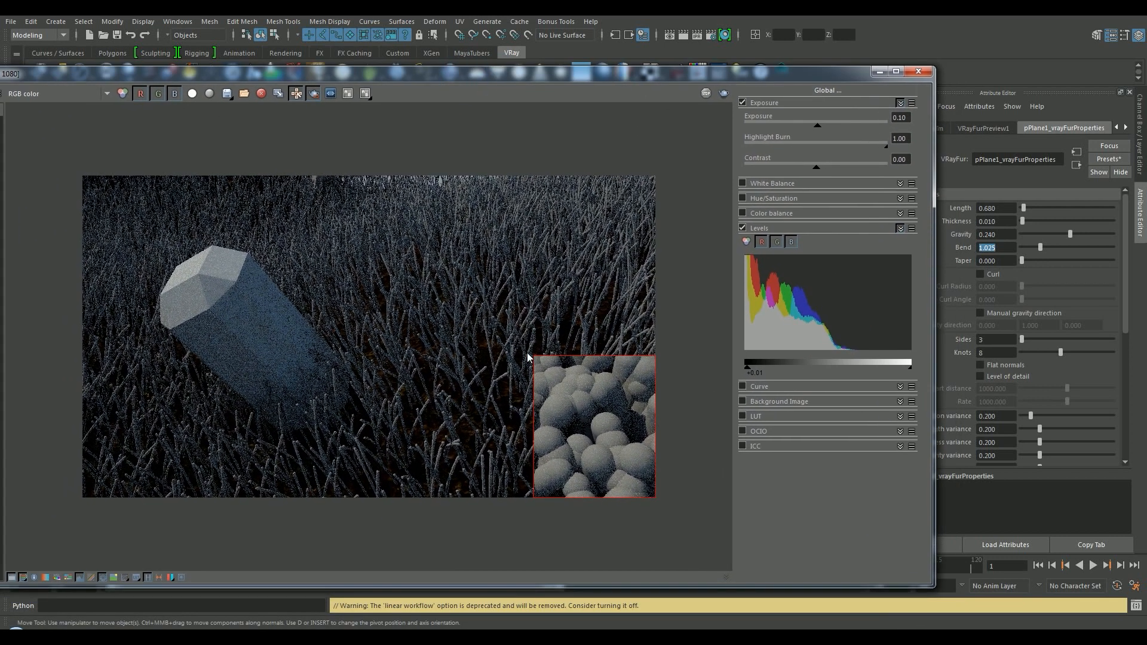
key(Tab)
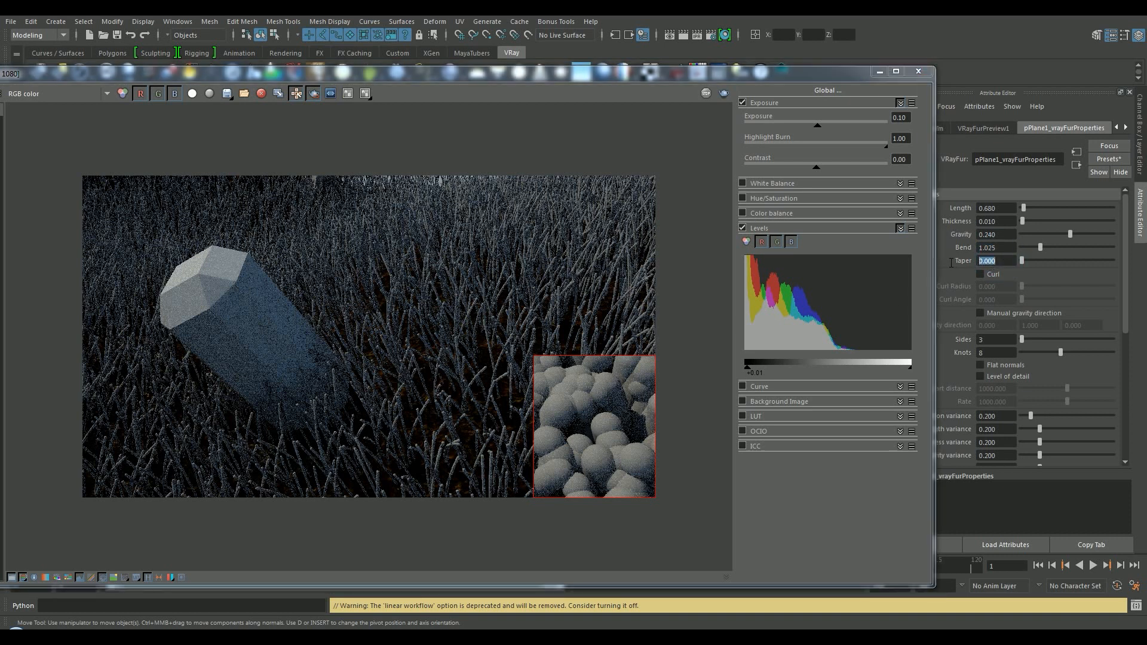
text(1)
key(Return)
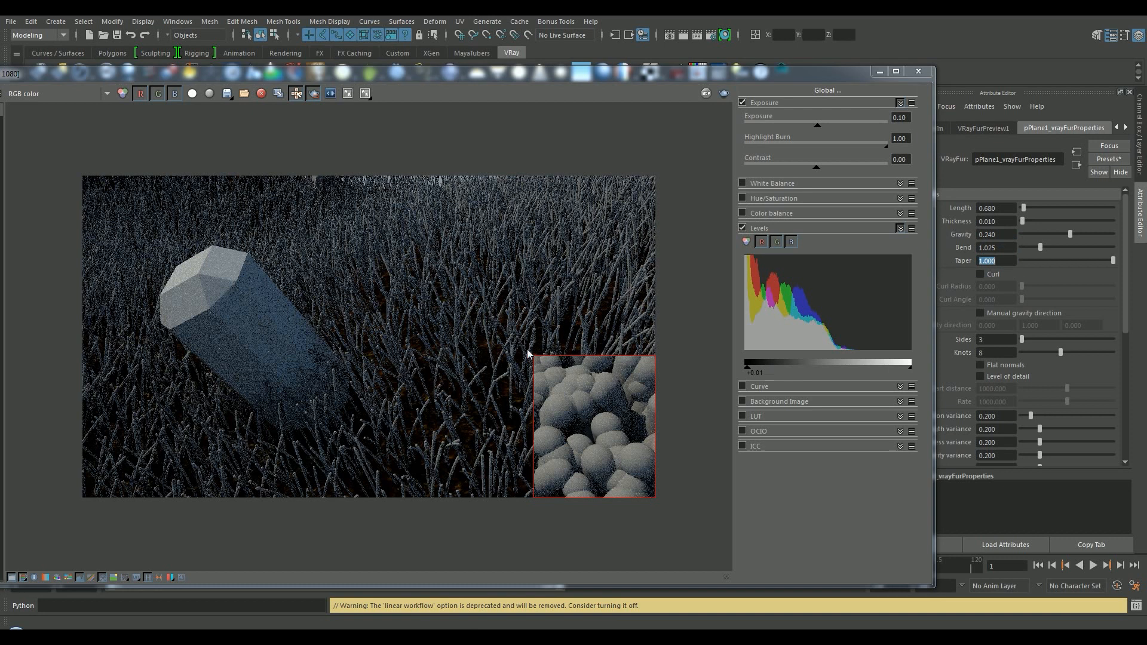
Render a larger region in the image's lower-right corner to examine the tapered strands, and stop the render and close the frame buffer.
drag(515, 282, 684, 570)
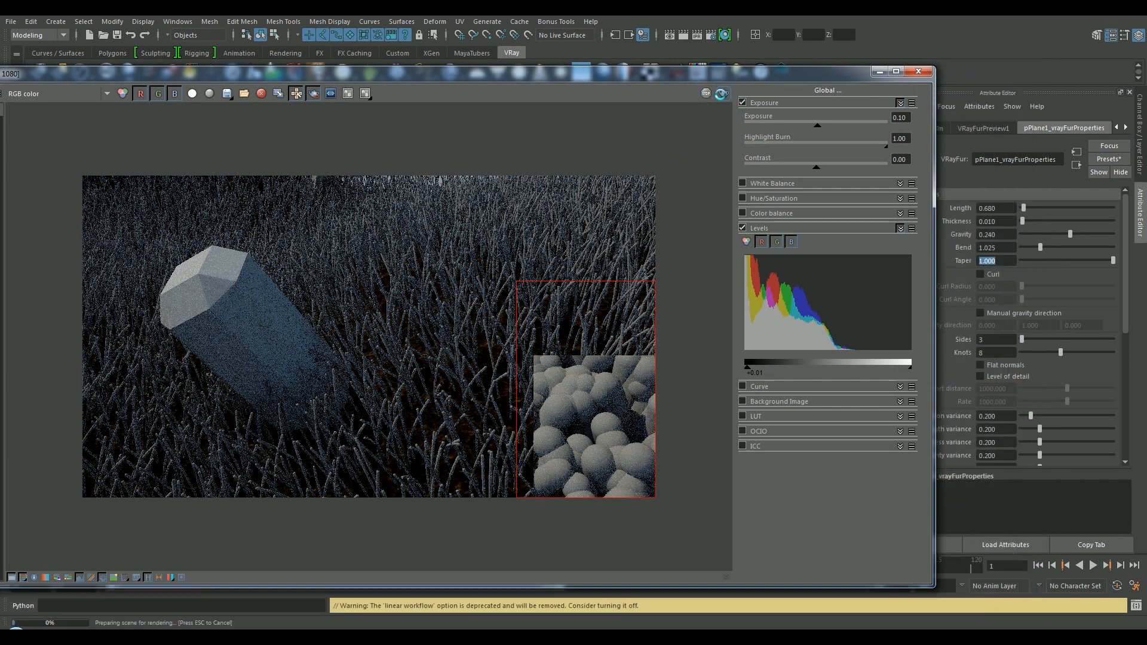
click(725, 94)
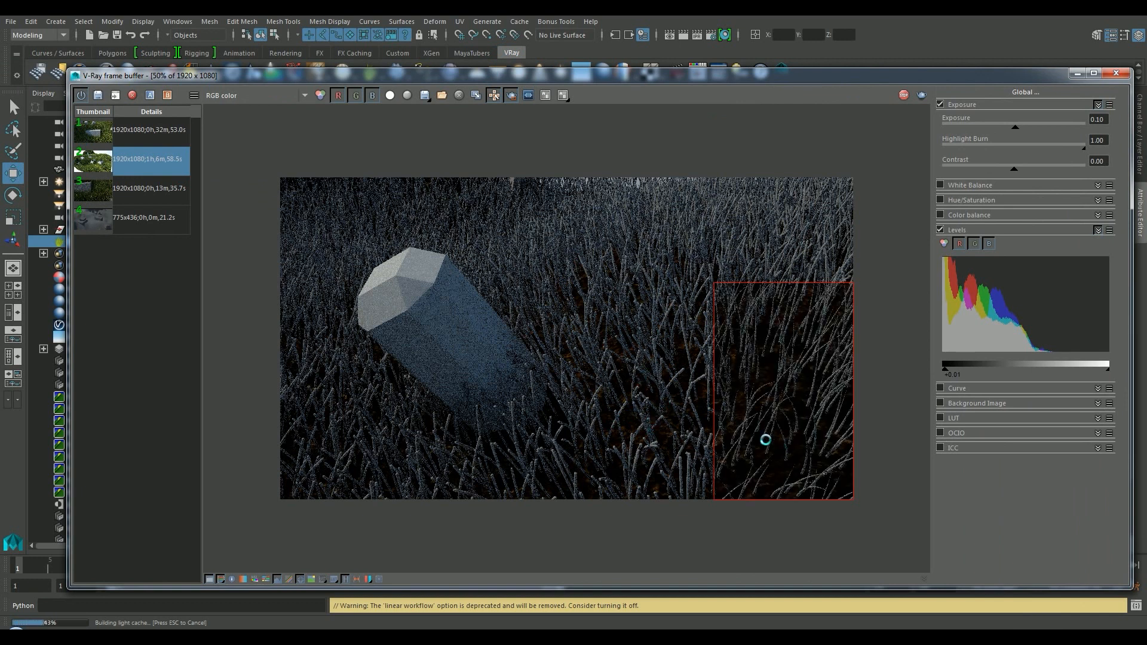
scroll(766, 440, up, 2)
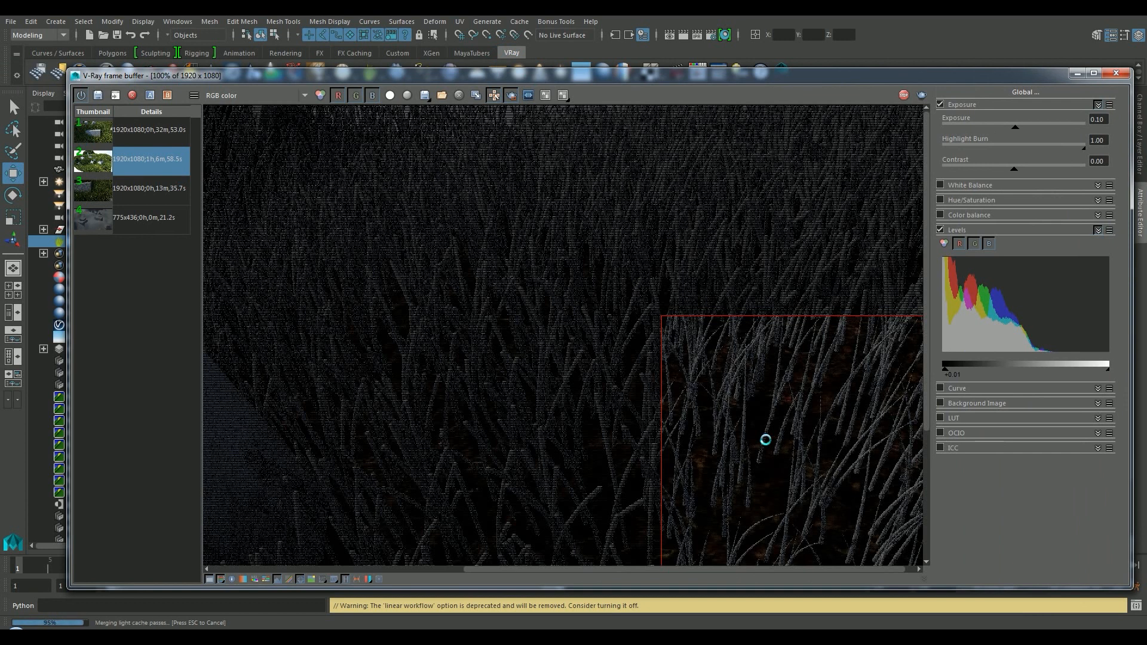
scroll(717, 415, down, 2)
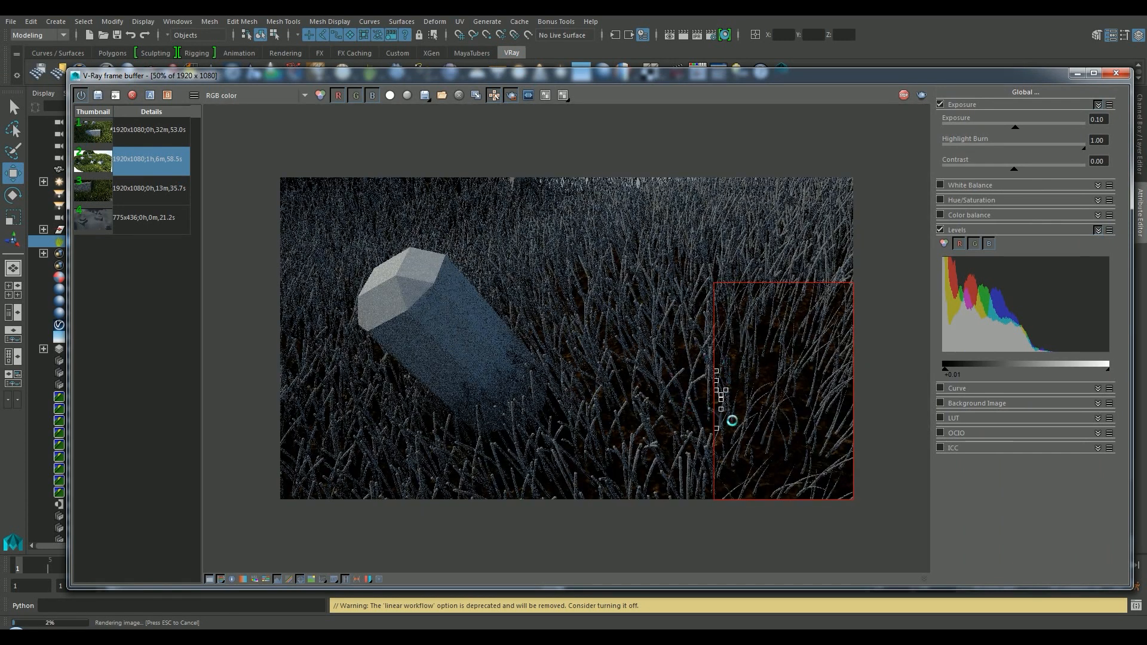
scroll(722, 415, up, 2)
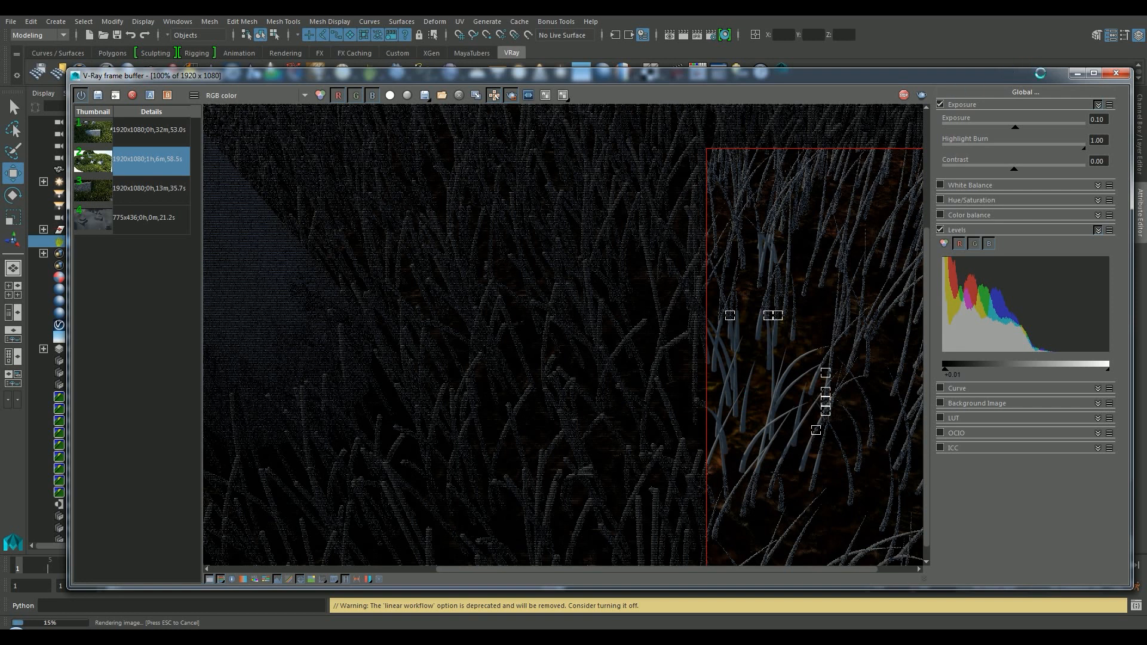
key(Escape)
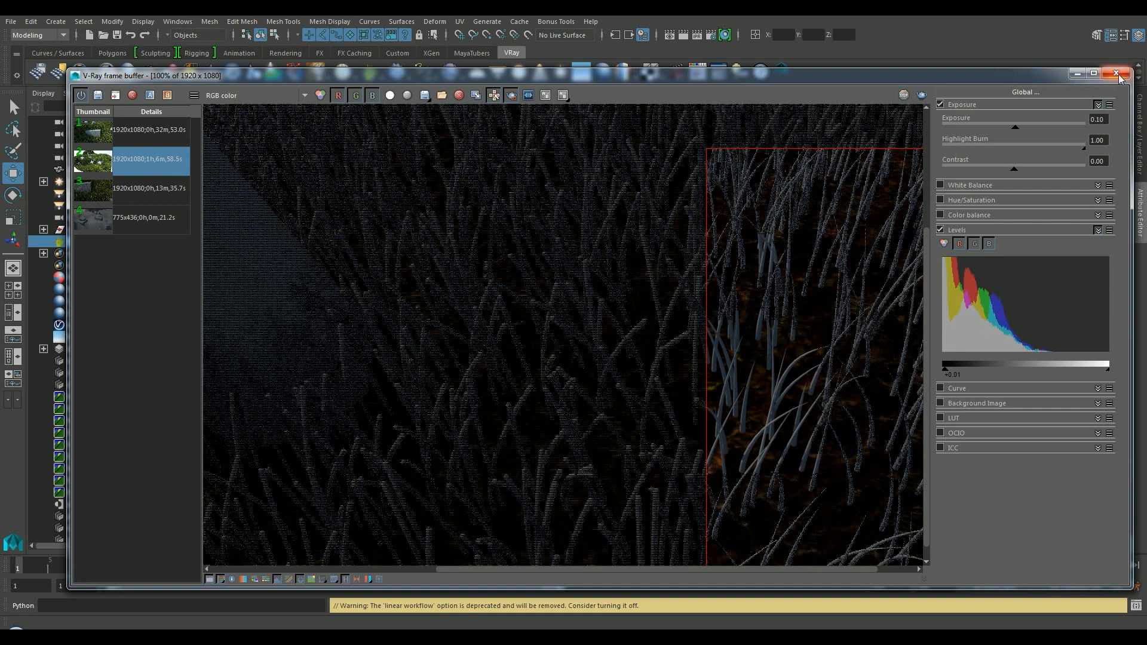
click(1120, 77)
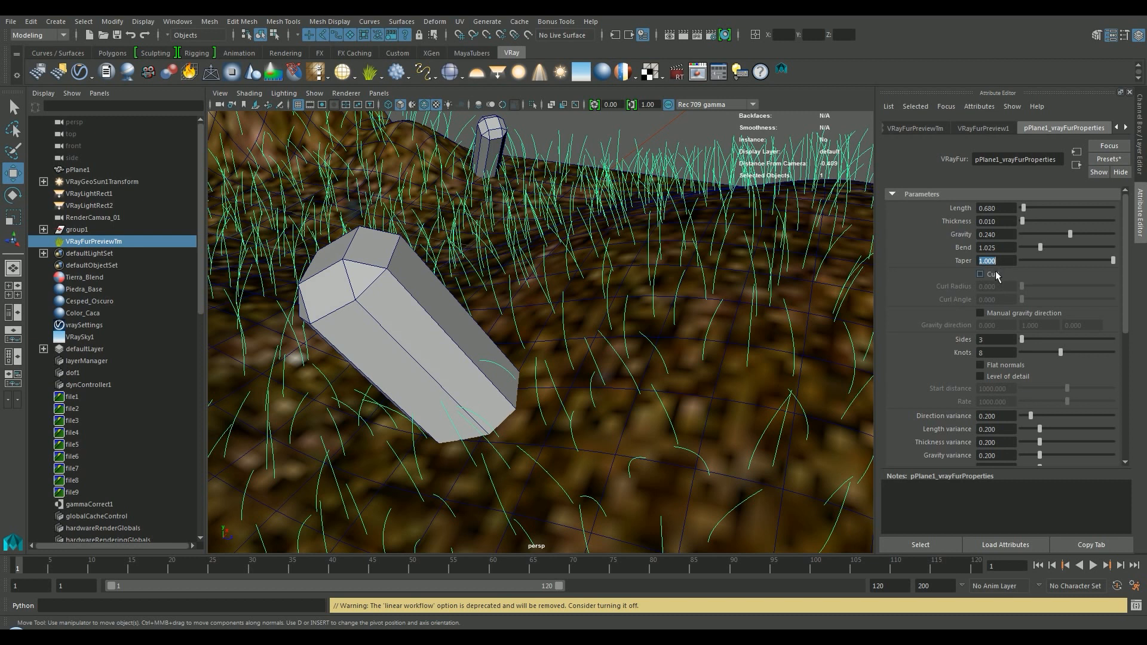
Try the fur Curl option with a Curl Radius of 1 and a Curl Angle of about 0.344, and switch Curl off.
click(980, 274)
drag(1022, 298, 1114, 293)
drag(1094, 289, 1115, 292)
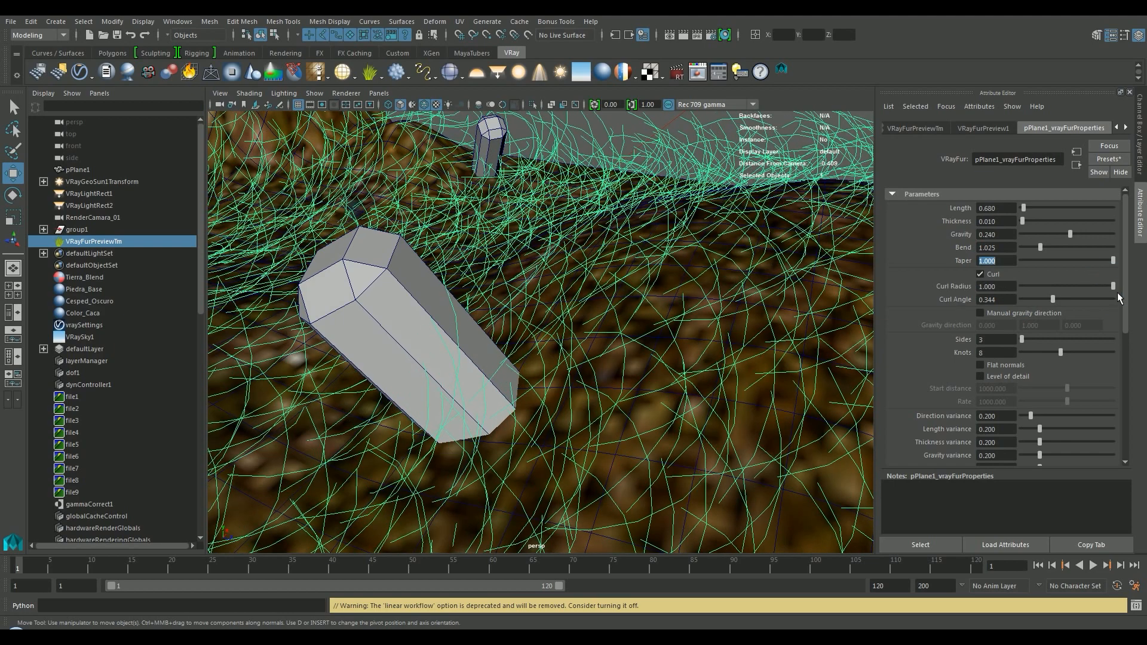
click(980, 275)
Review the fur's Sides and Knots settings and turn on Flat normals.
click(991, 340)
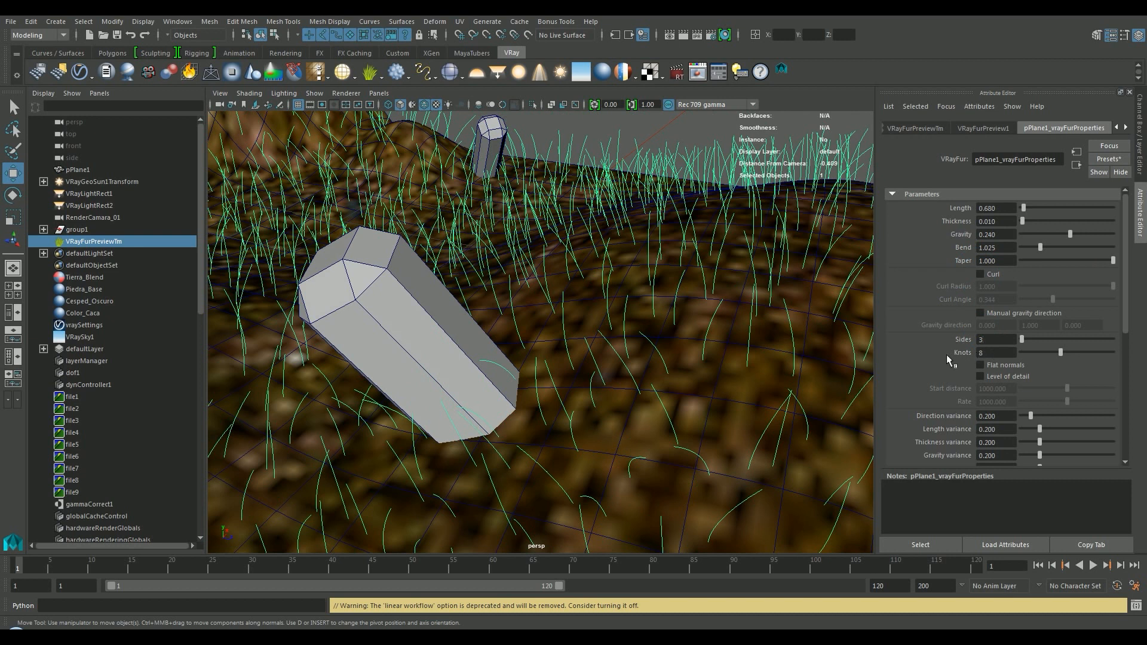
click(1001, 352)
click(1007, 338)
scroll(927, 345, down, 3)
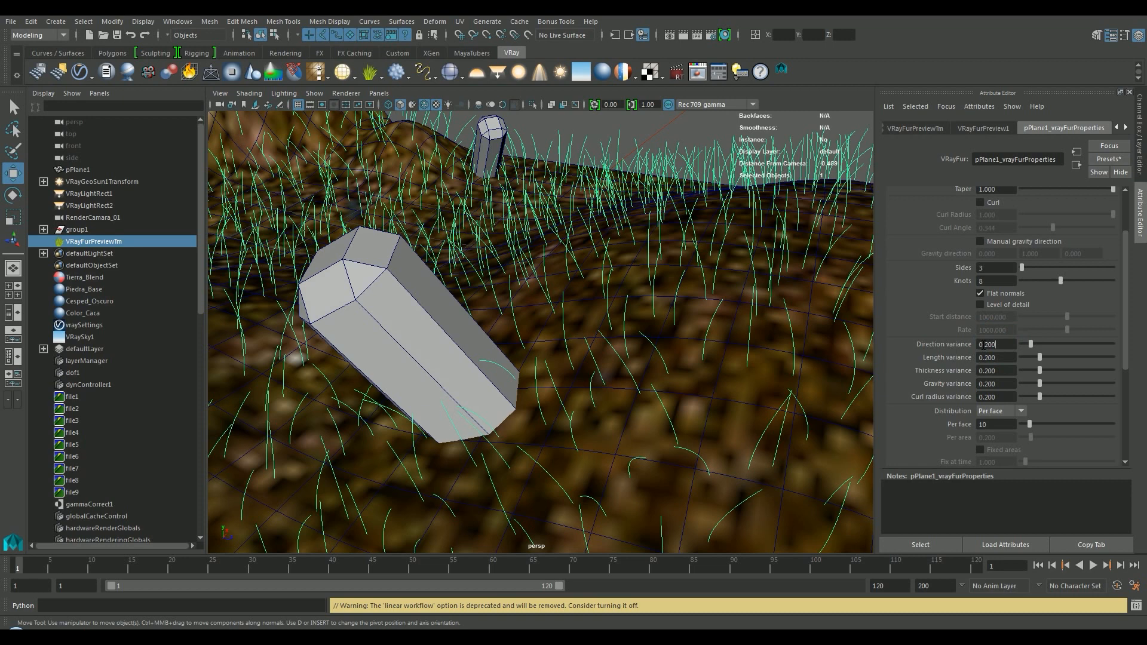
Set the fur's Direction variance to 0.3.
drag(1029, 341, 1066, 345)
text(0.3)
key(Return)
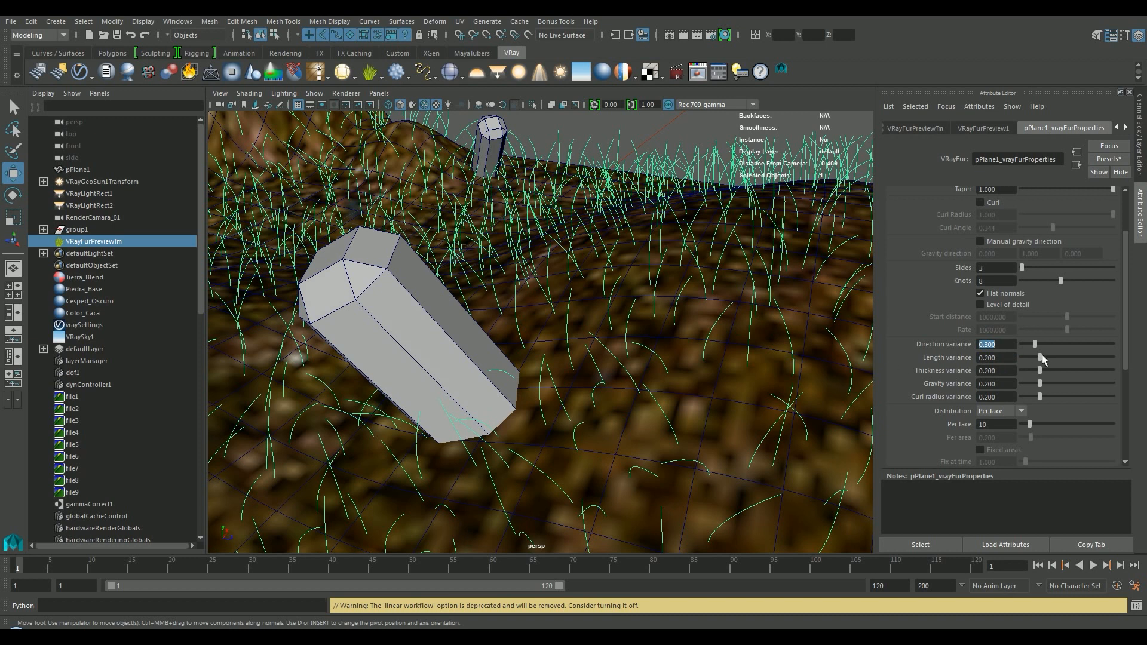
Try several Length variance values for the grass strands, finishing at 0.5.
drag(1040, 358, 1065, 364)
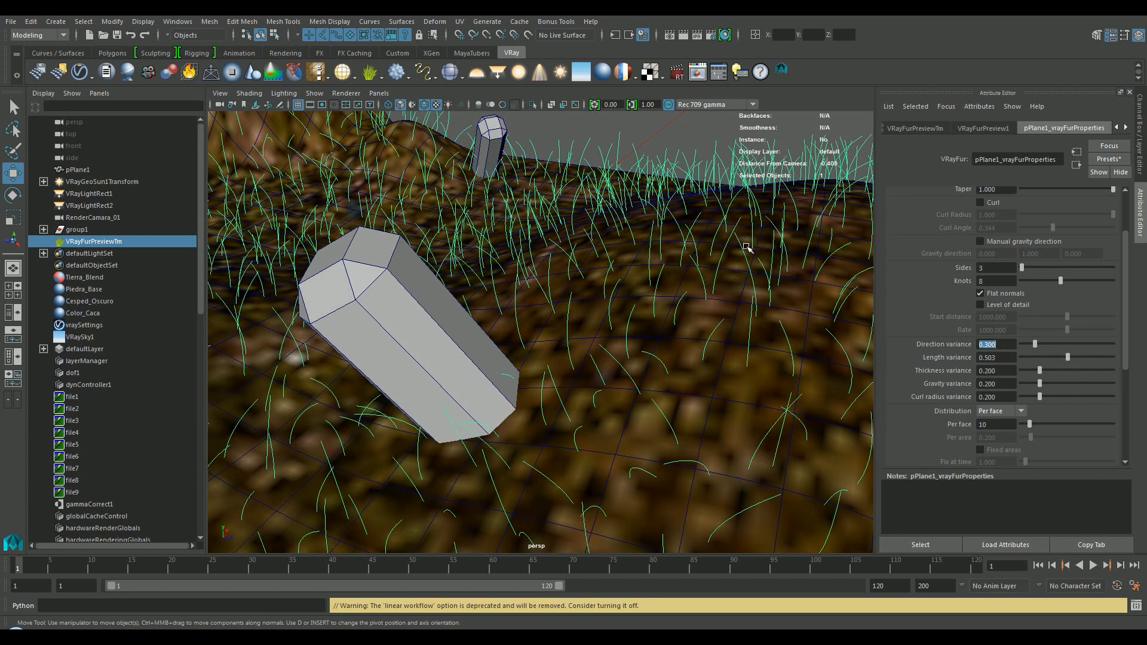
mouse_move(1060, 357)
mouse_down()
mouse_move(1040, 354)
mouse_move(1054, 357)
mouse_up()
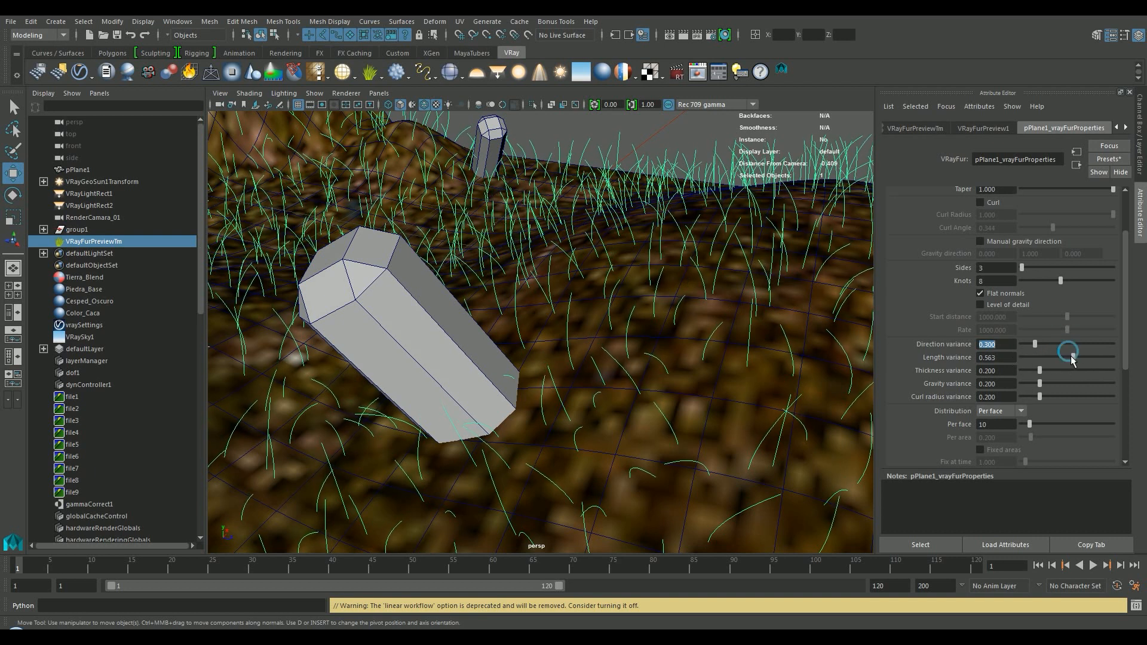
double_click(996, 358)
text(0.53)
key(Return)
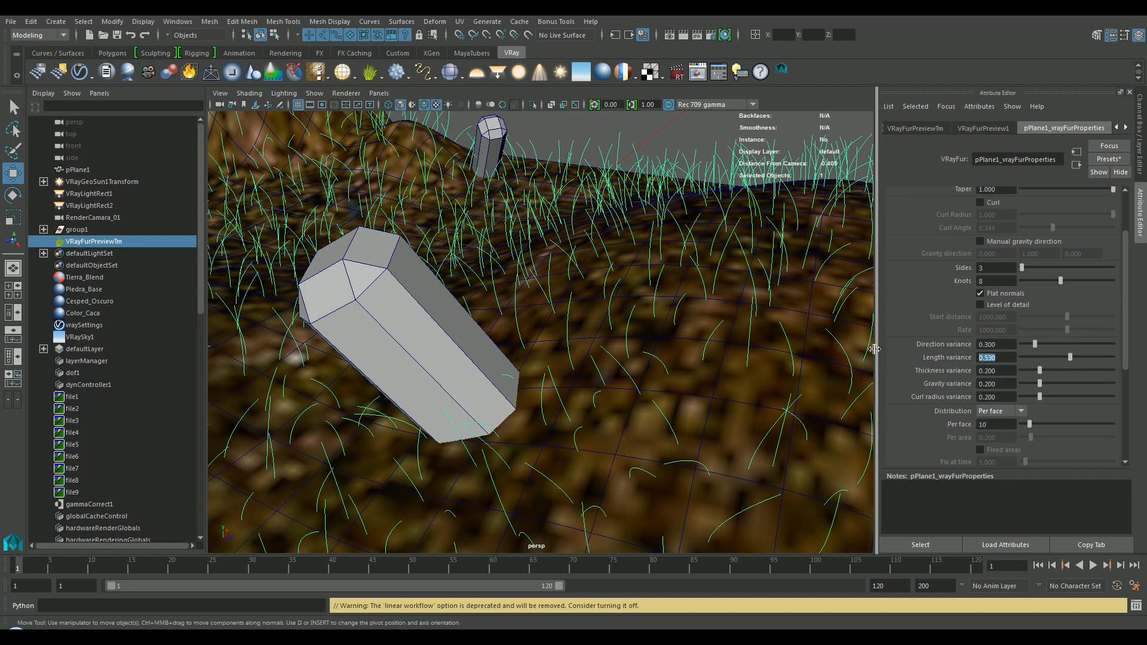
text(0.5)
key(Return)
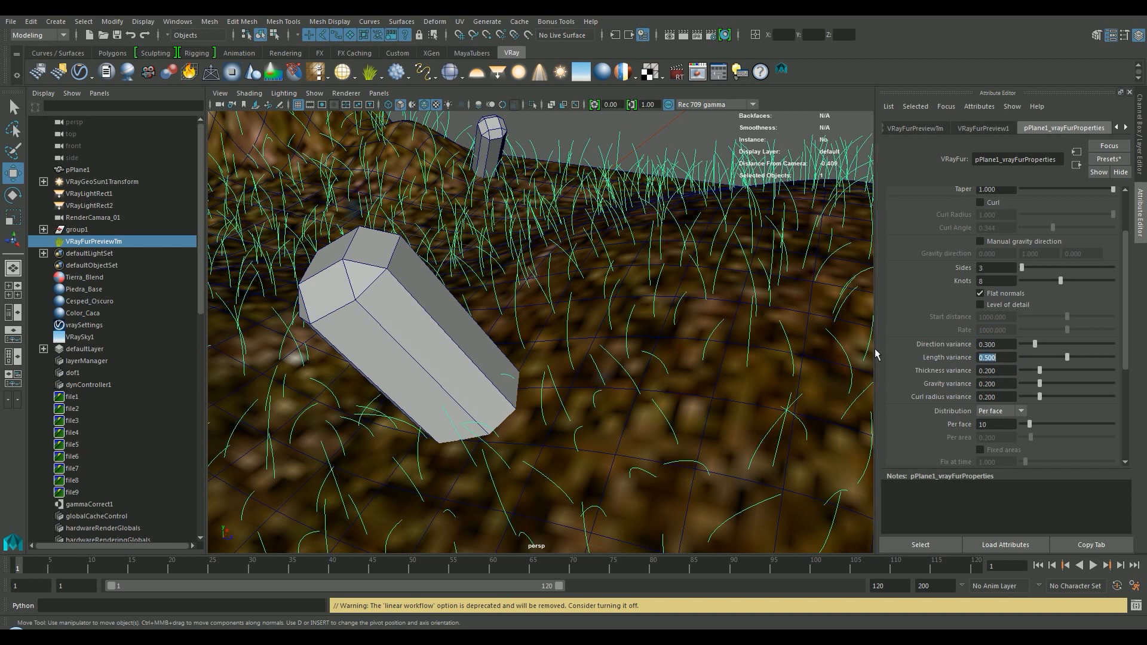
Set the Thickness variance to 0.025 and raise both the Gravity variance and the Curl radius variance to 1.
drag(1015, 371, 986, 371)
text(025)
key(Return)
drag(1040, 384, 1146, 391)
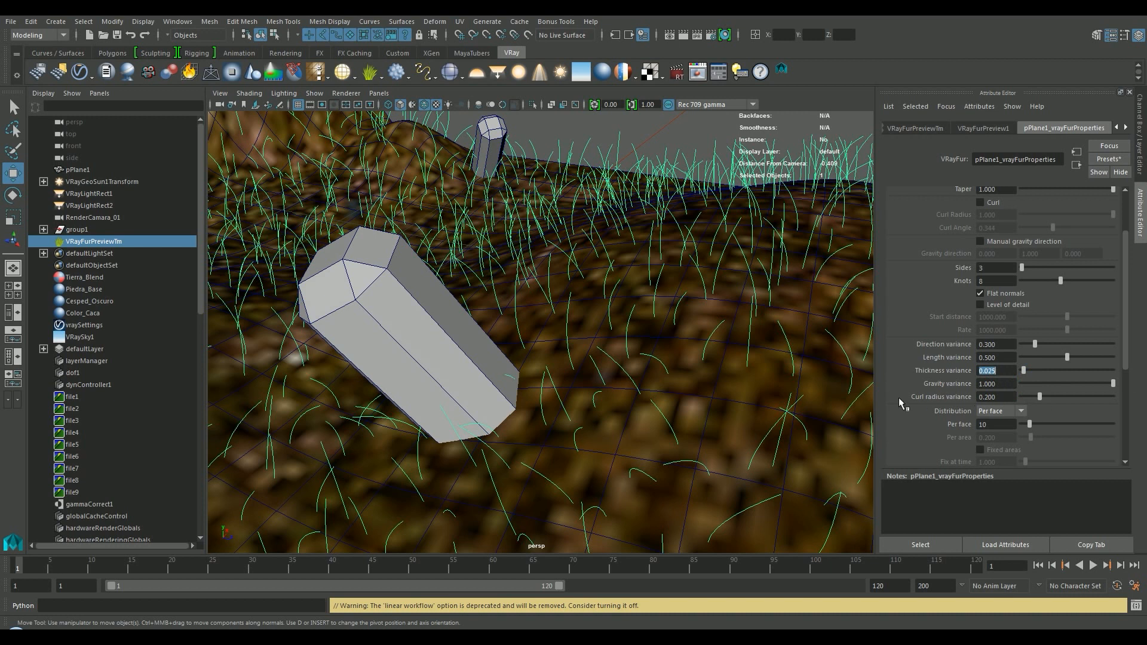
drag(1039, 397, 1146, 406)
Examine the strand distribution up close on the terrain by picking a single plane face, and return to object selection on the plane.
scroll(955, 396, down, 2)
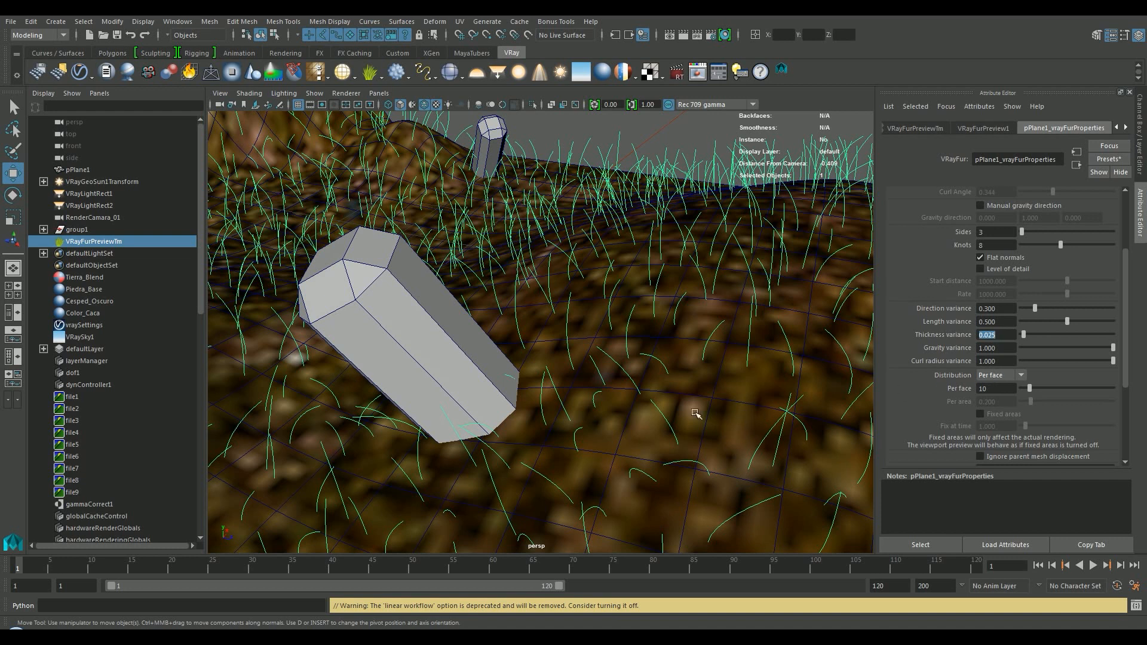
alt+right_drag(678, 359, 321, 386)
alt+drag(320, 386, 463, 379)
alt+right_drag(464, 379, 509, 385)
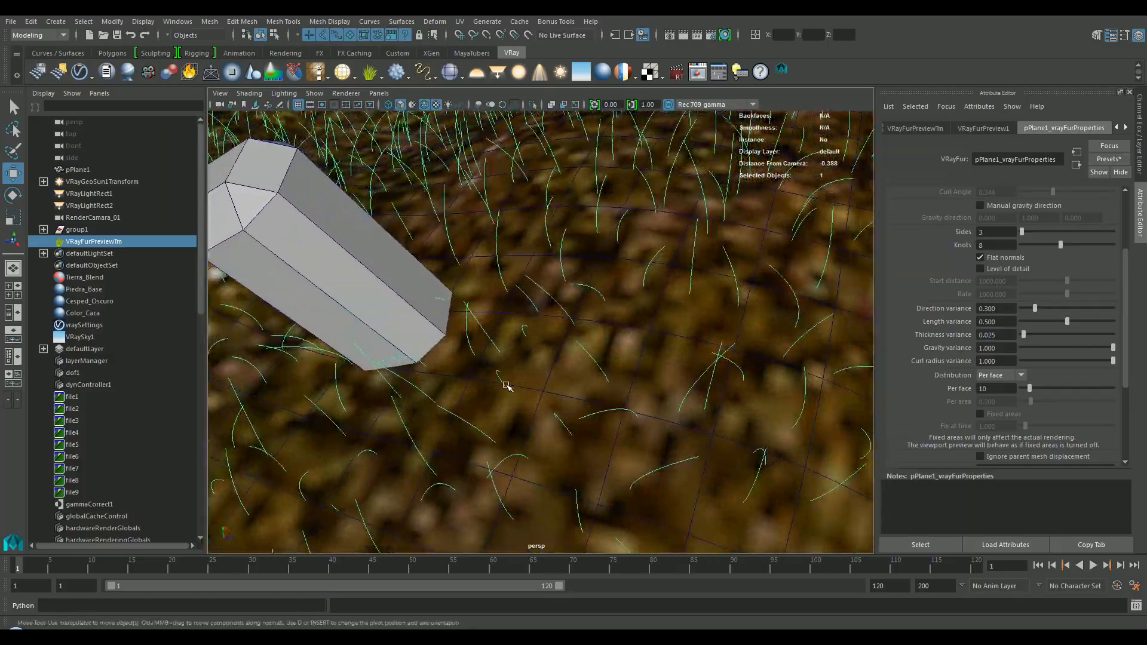
alt+right_drag(509, 325, 446, 146)
alt+drag(446, 145, 375, 218)
alt+right_drag(374, 217, 520, 366)
alt+middle_drag(520, 367, 762, 315)
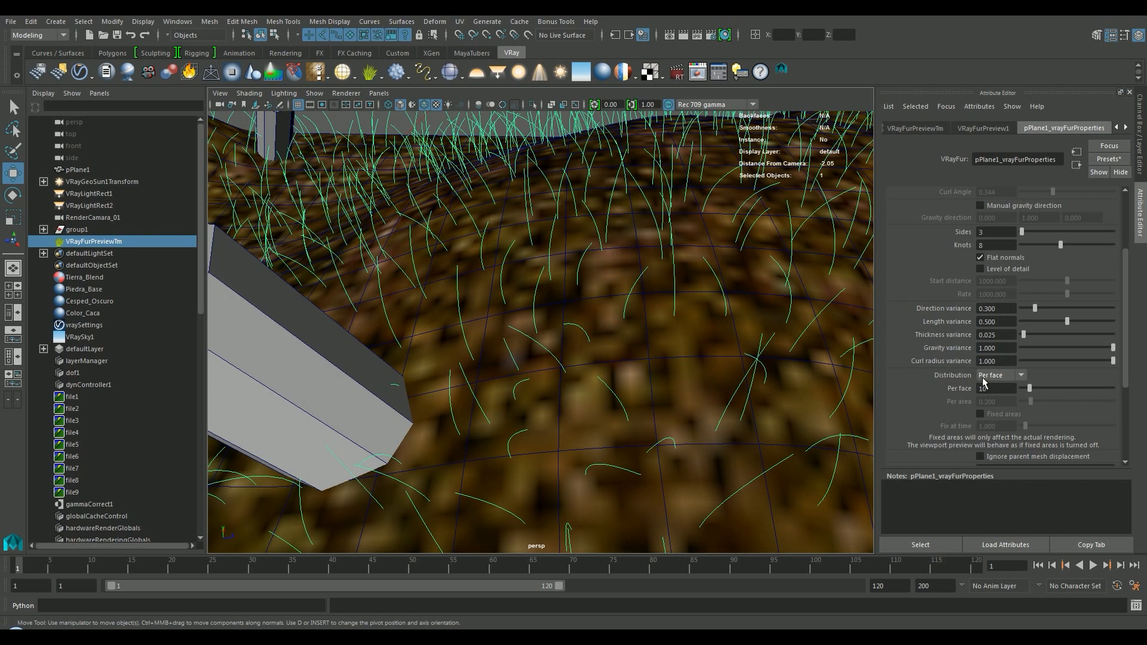
right_drag(615, 303, 617, 340)
click(609, 328)
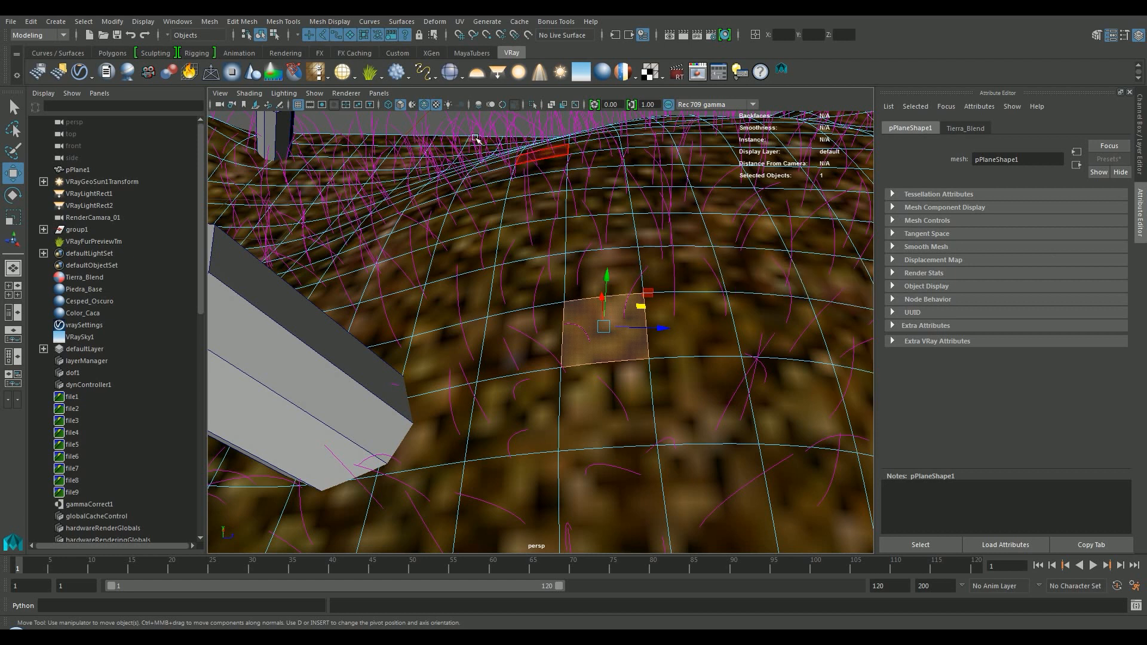
click(272, 36)
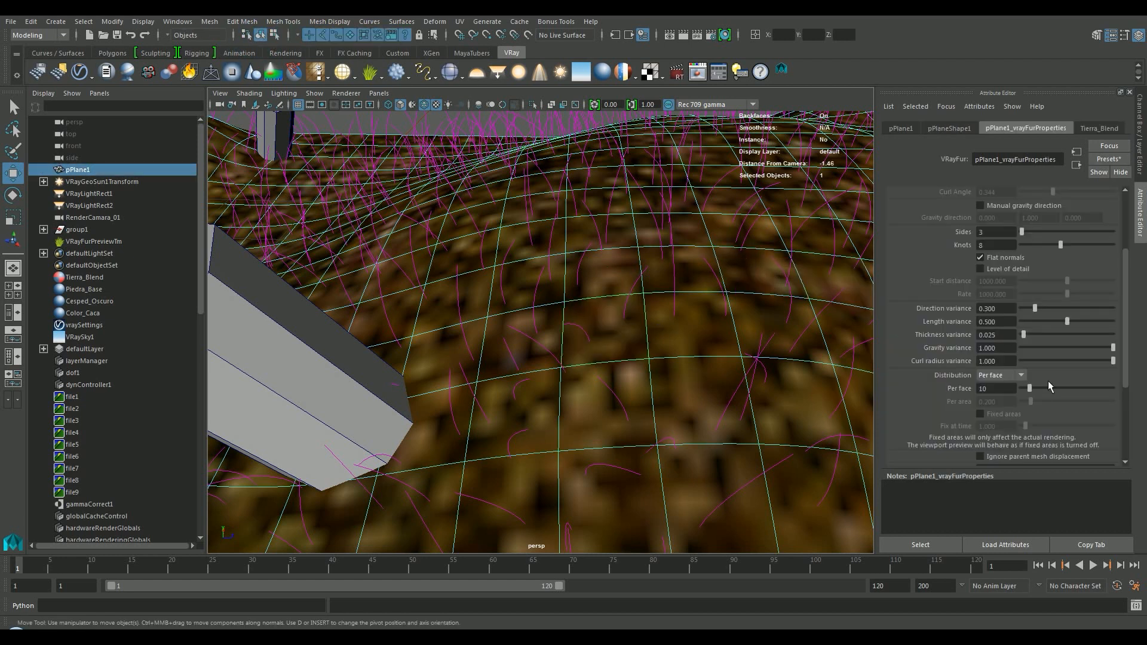
Try the Per area fur distribution and switch the Distribution back to Per face.
click(1000, 389)
click(1011, 375)
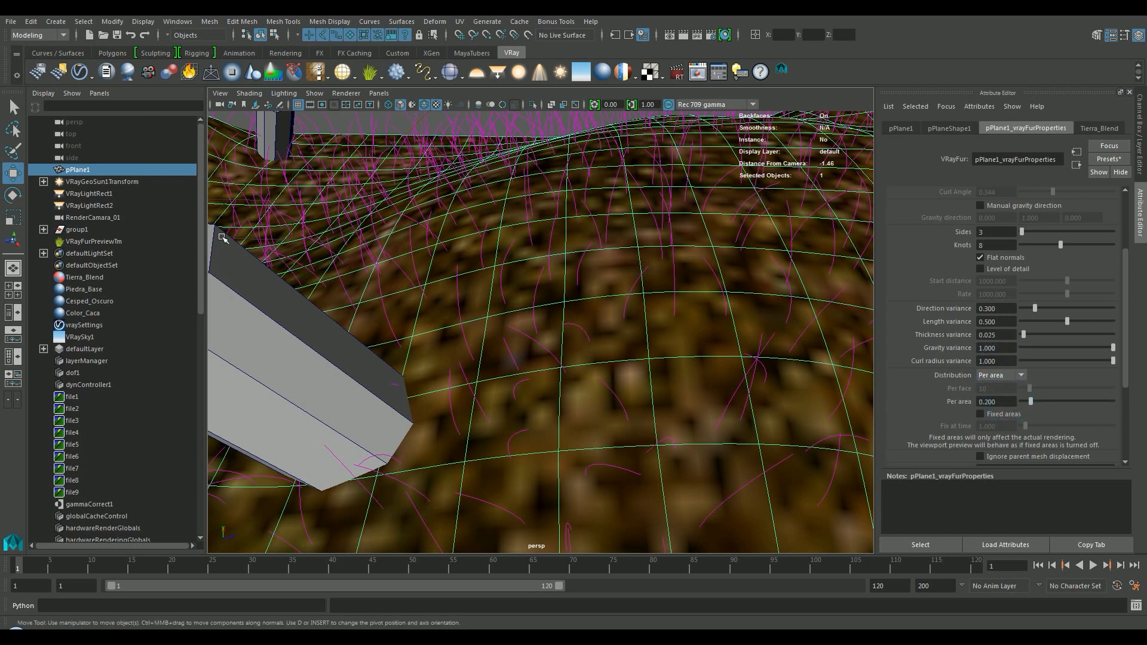
click(1019, 376)
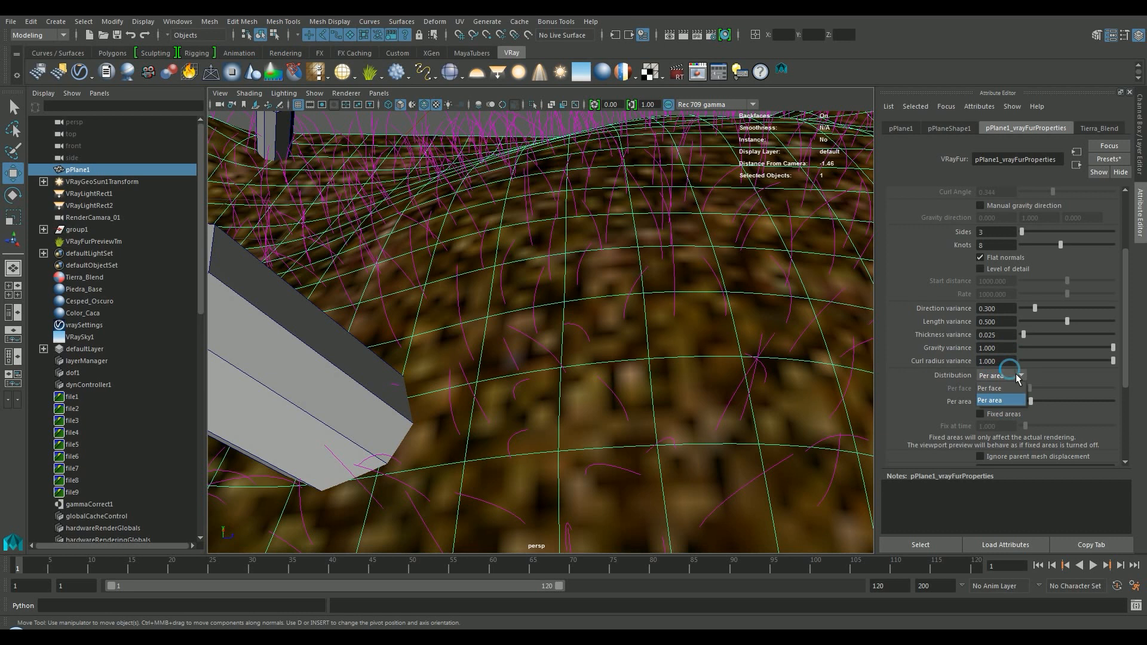
click(1011, 389)
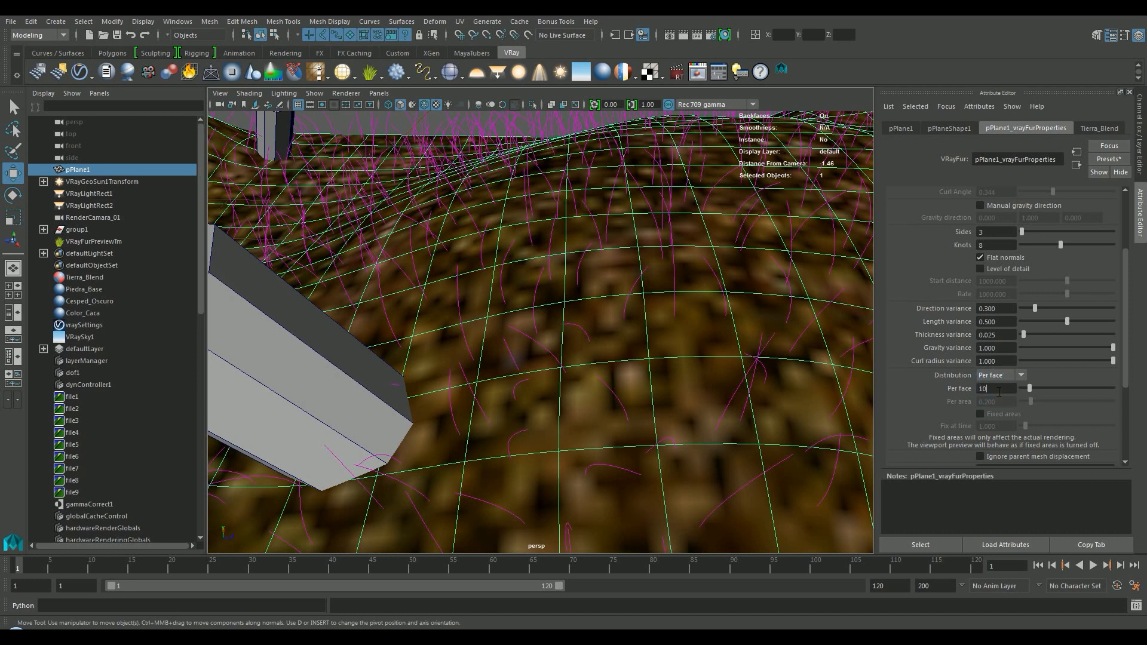
Set the number of fur strands per face to 50.
key(Return)
text(50)
key(Return)
Select the grass fur preview on the terrain and show its VRayFurPreview1 attributes.
alt+right_drag(614, 275, 518, 317)
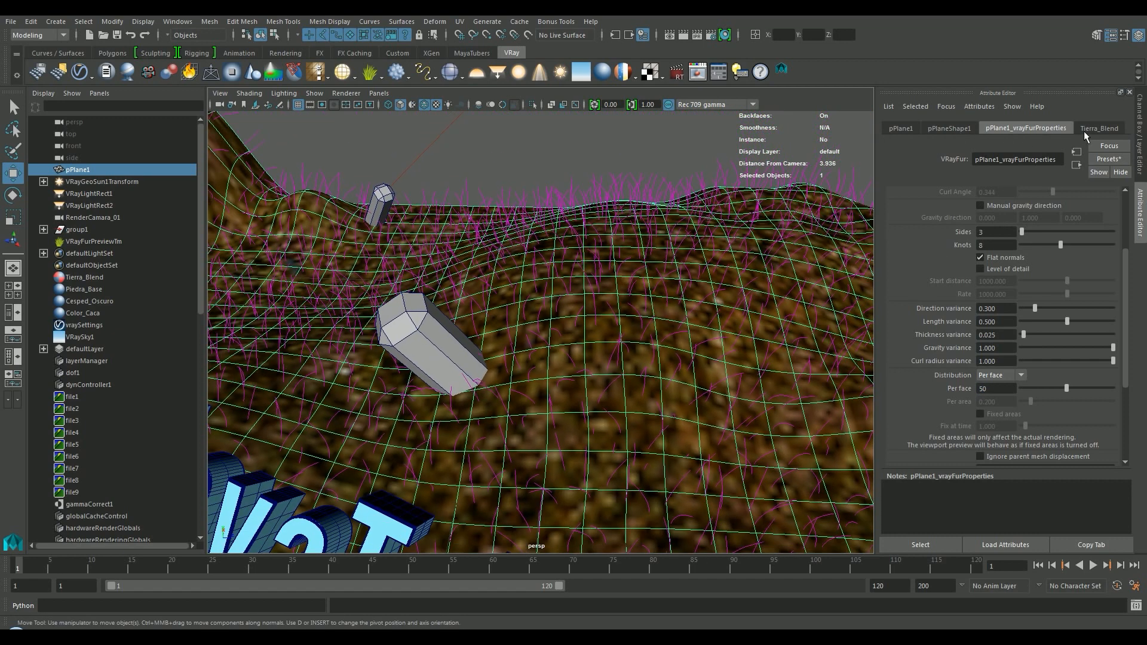
click(613, 180)
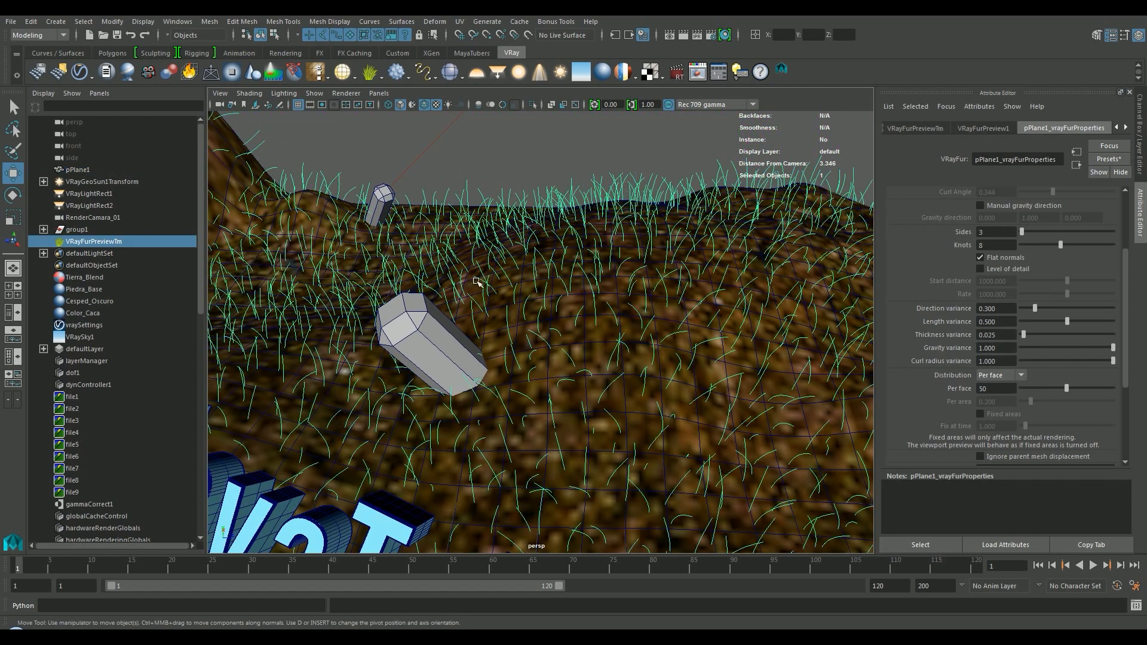
click(982, 128)
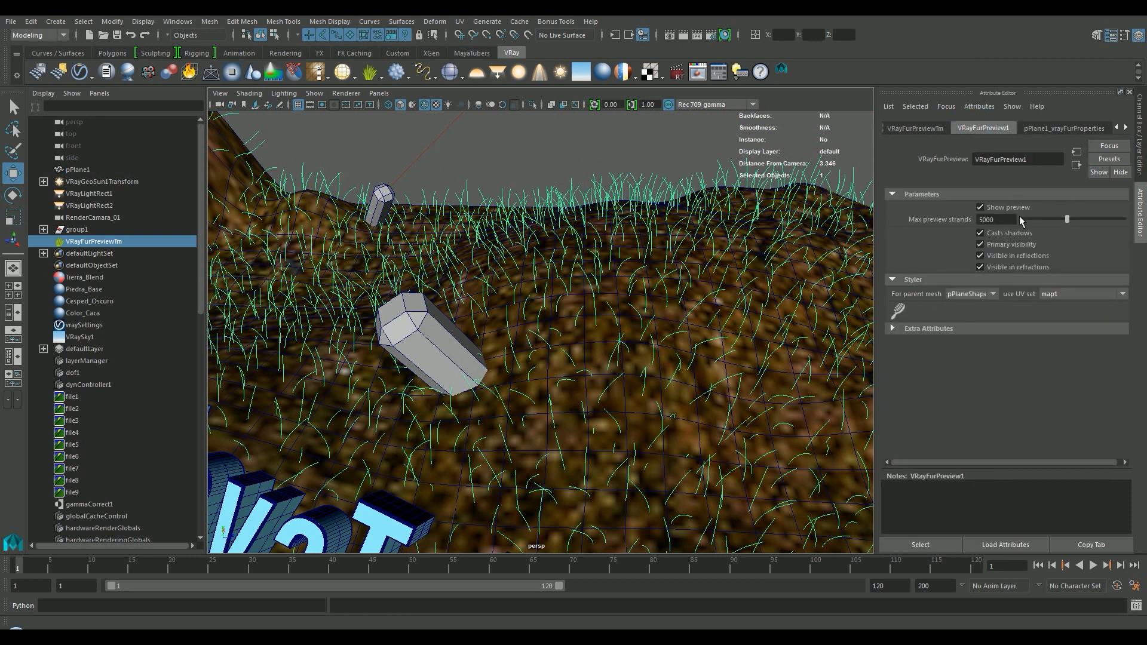
Raise Max preview strands to 10000 and on to 100000, and examine the denser grass preview on the terrain up close.
drag(1067, 219, 1145, 221)
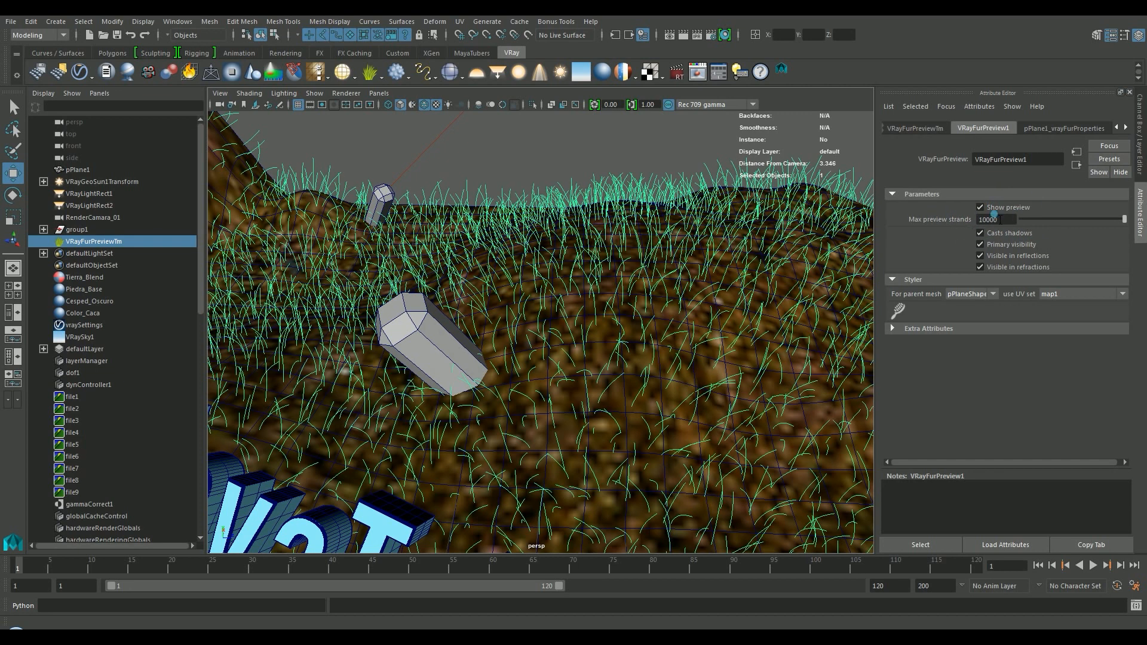
text(0)
key(Return)
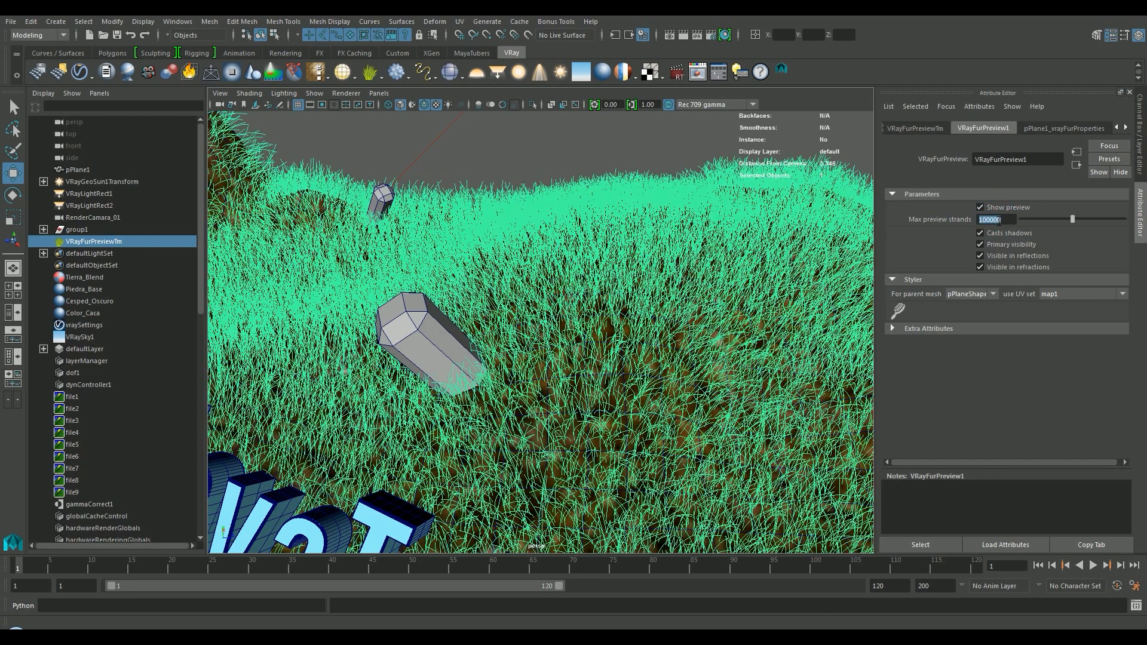
alt+drag(567, 322, 562, 391)
alt+right_drag(562, 392, 723, 382)
alt+middle_drag(724, 381, 448, 493)
alt+drag(449, 493, 550, 396)
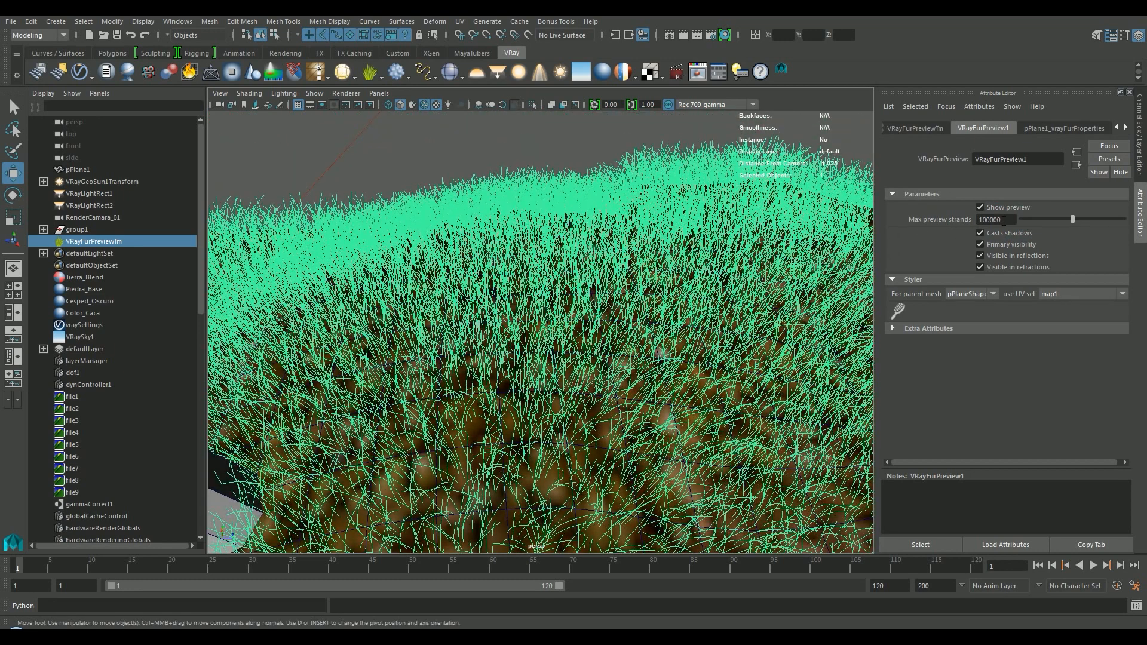
Set Max preview strands to 1000 to lighten the fur preview.
double_click(1004, 220)
text(1000)
key(Return)
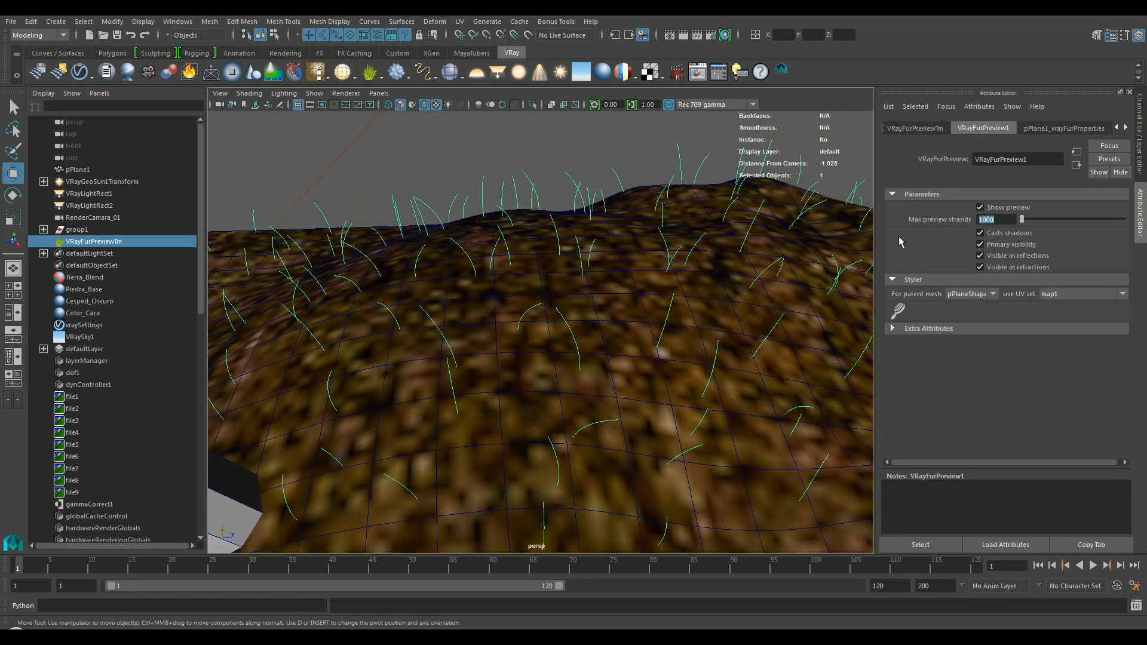
Set Max preview strands to 5000 and view the grass preview on the terrain from a different angle.
text(5000)
key(Return)
alt+drag(454, 325, 632, 299)
Show the pPlane1_vrayFurProperties attributes and examine the texture inputs for bend direction, length, thickness and density.
click(1074, 129)
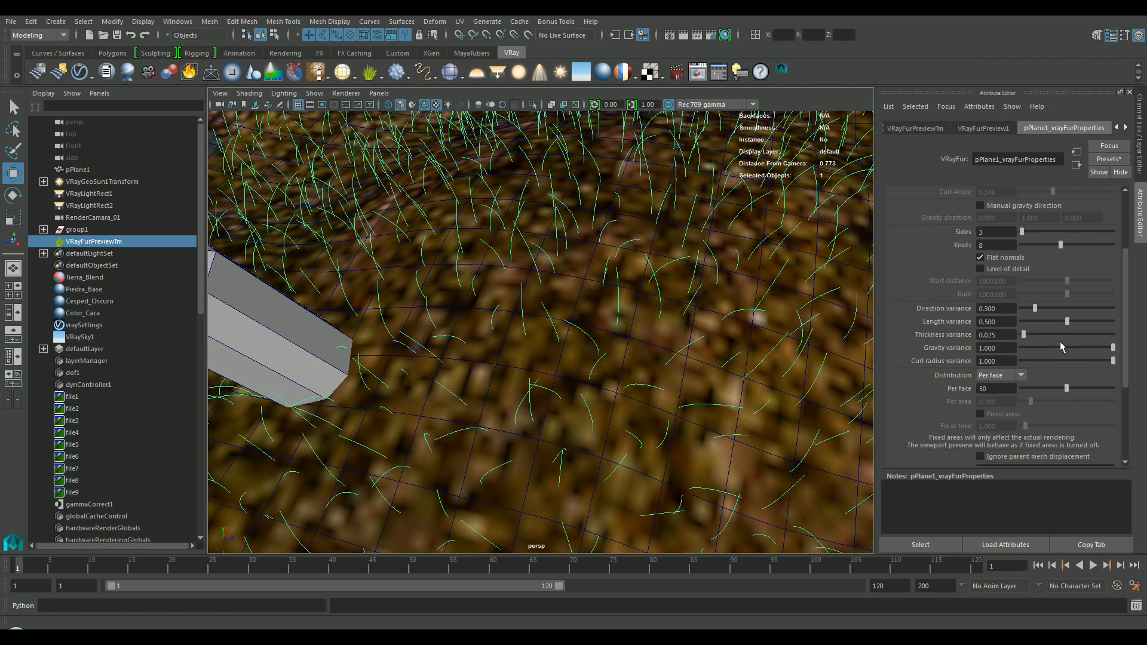
scroll(1062, 347, down, 3)
scroll(1061, 352, down, 1)
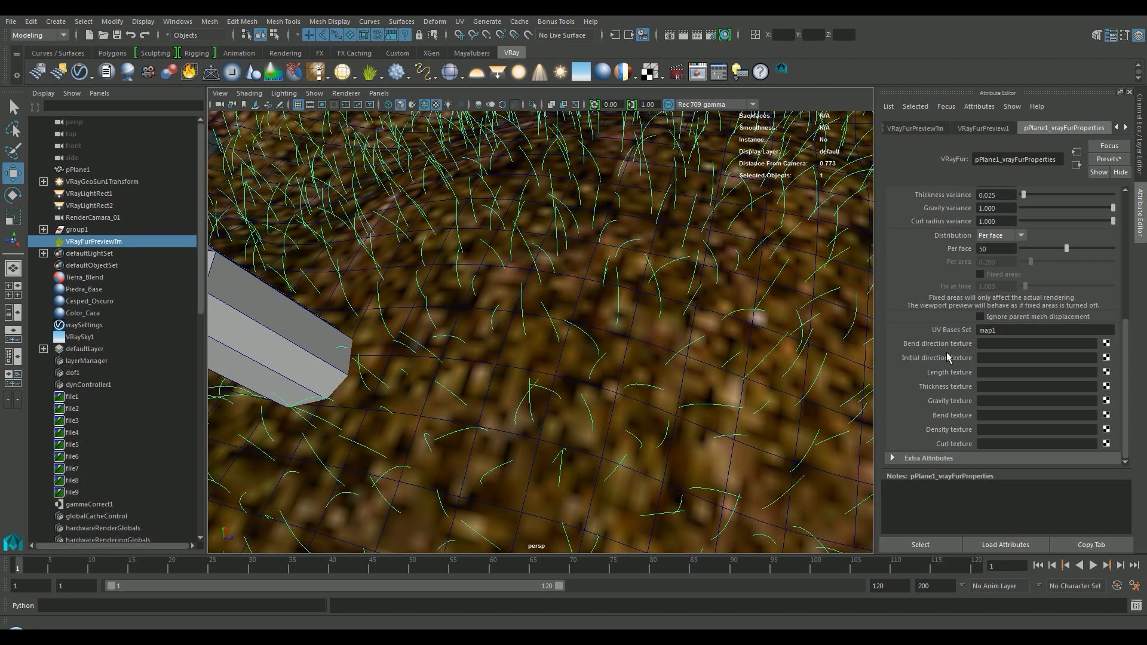
Switch to Windows Explorer and open the cesped folder under Documents, maya, projects, default, sourceimages.
key(super)
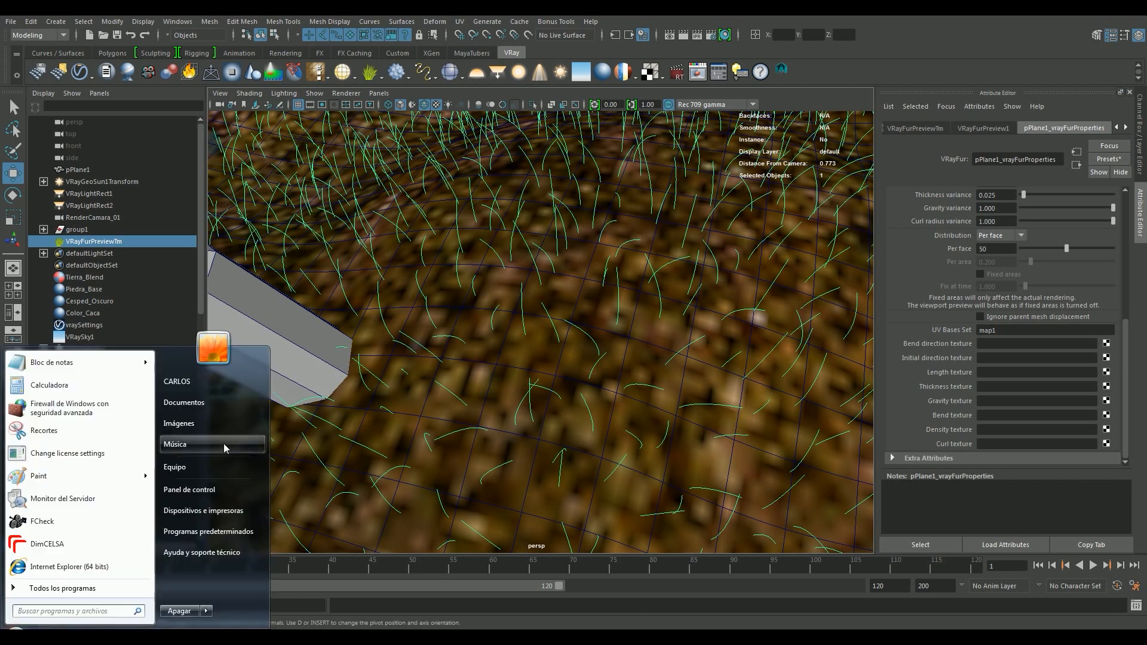
click(221, 402)
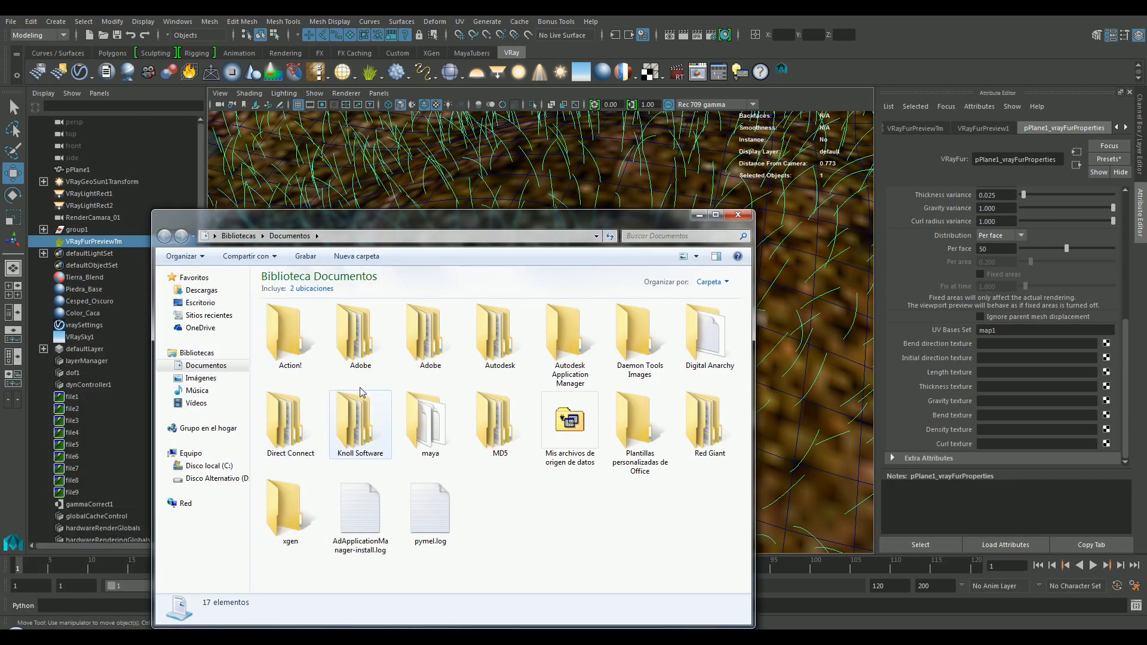
double_click(429, 422)
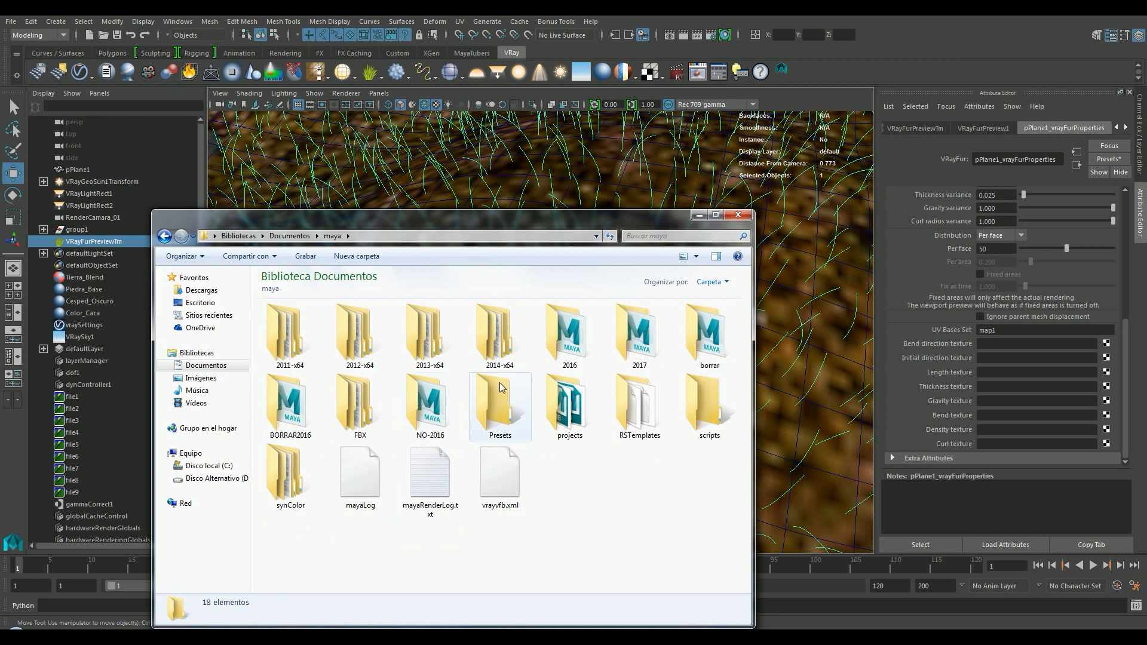
click(501, 411)
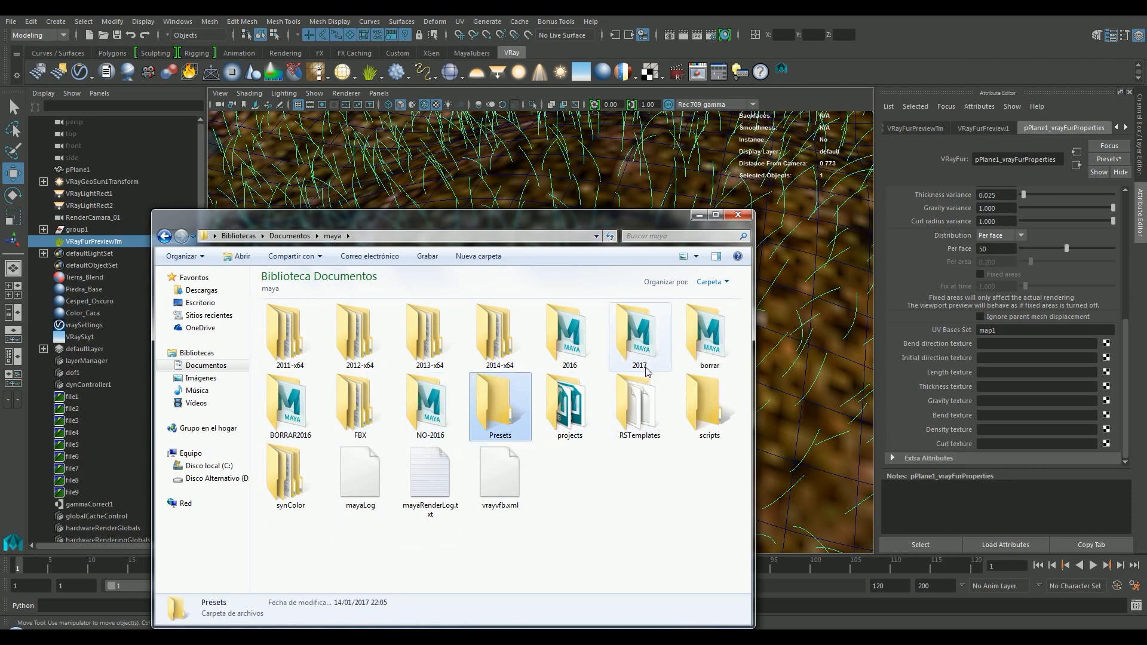
double_click(569, 406)
double_click(357, 344)
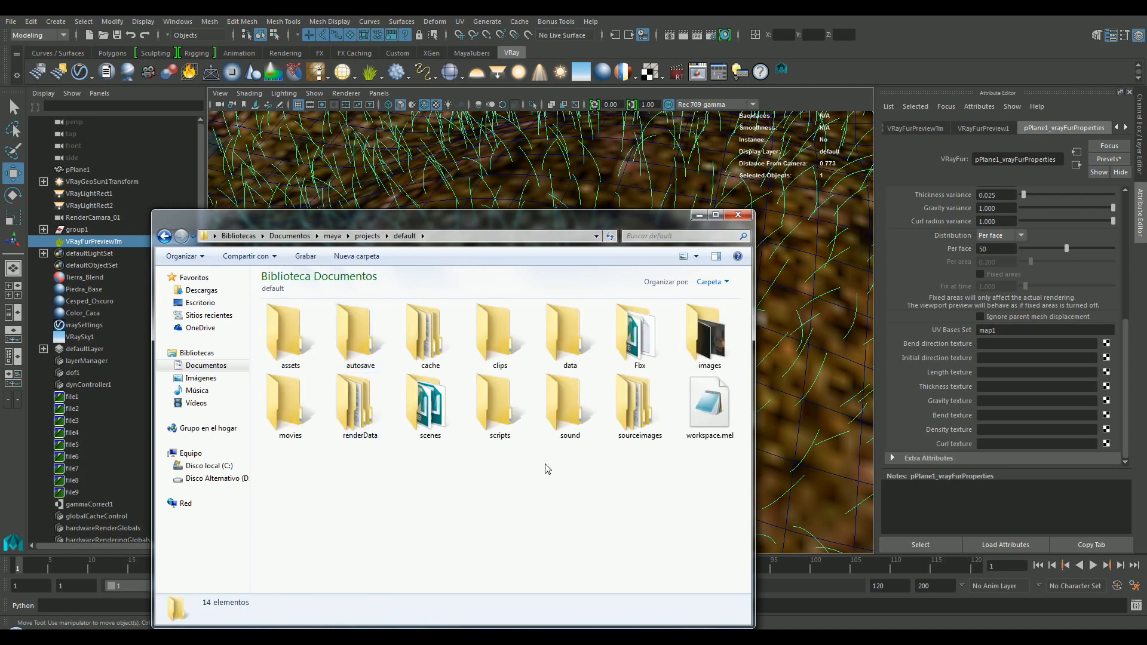
double_click(646, 413)
click(361, 355)
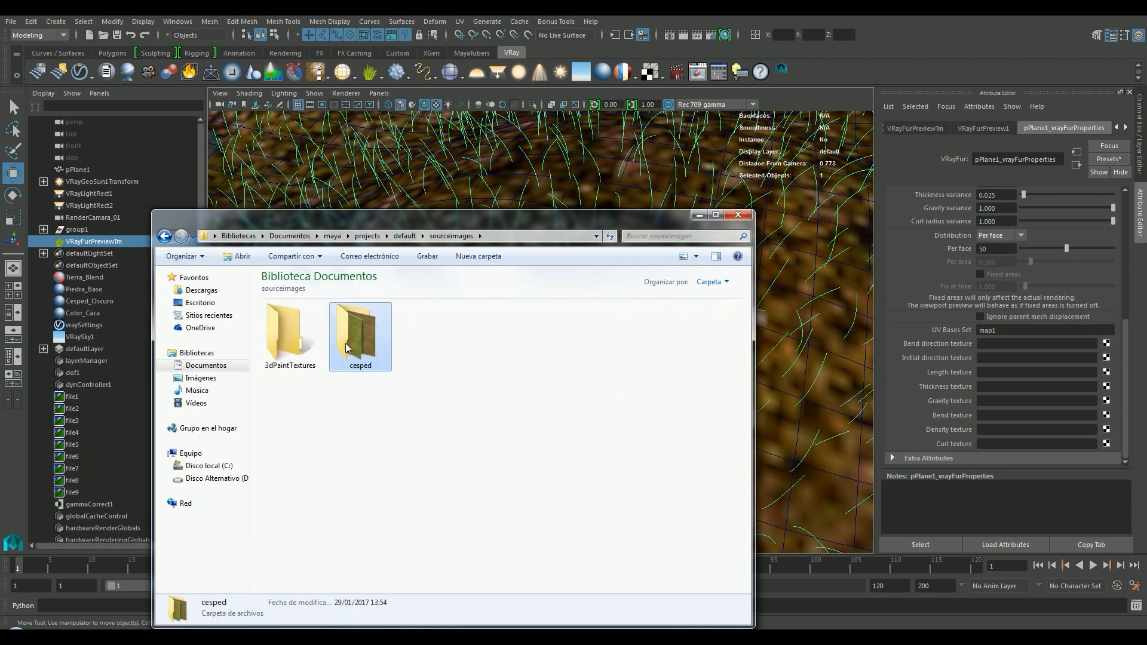
double_click(359, 333)
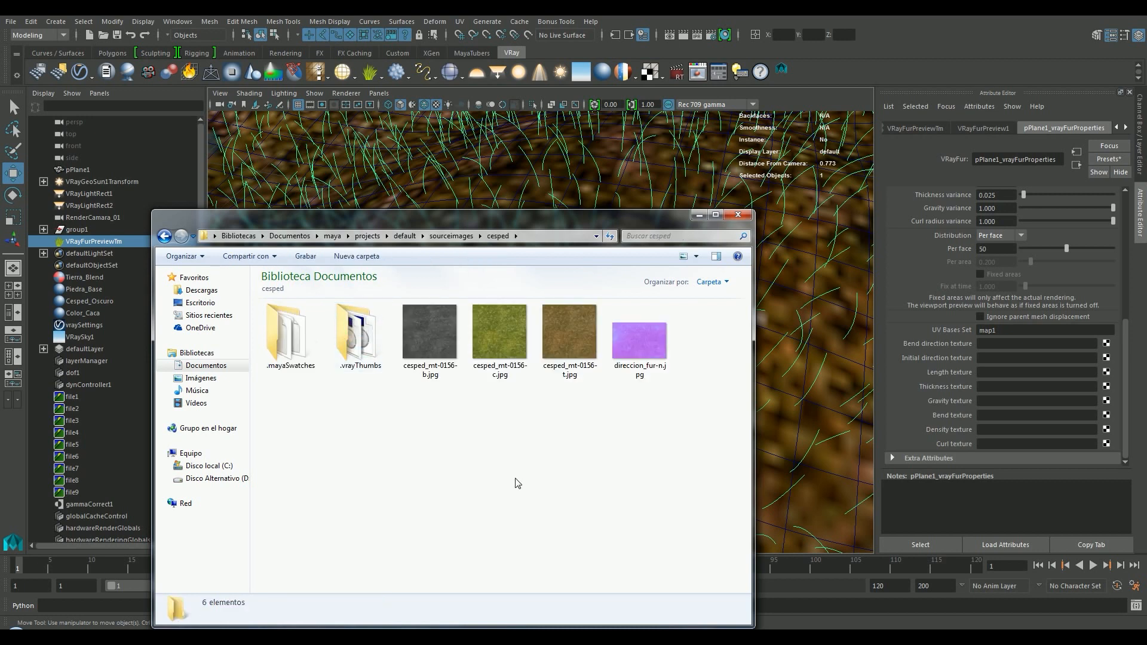
View the fur direction map direccion_fur-n.jpg, close it and return to the fur attributes in Maya.
double_click(637, 349)
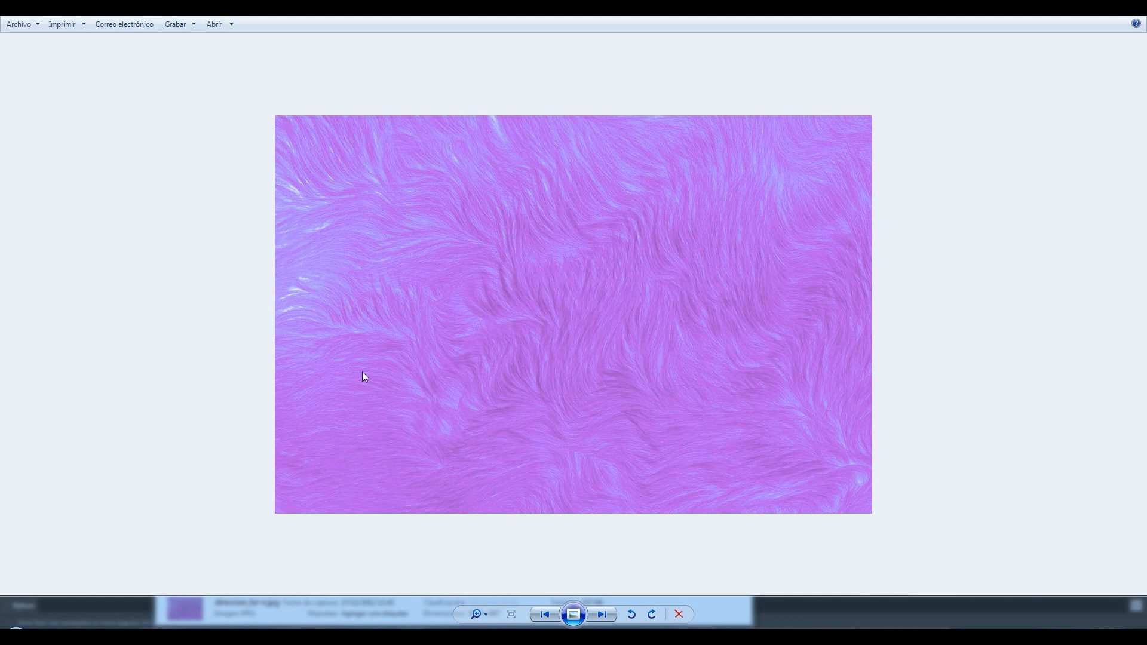
click(1133, 9)
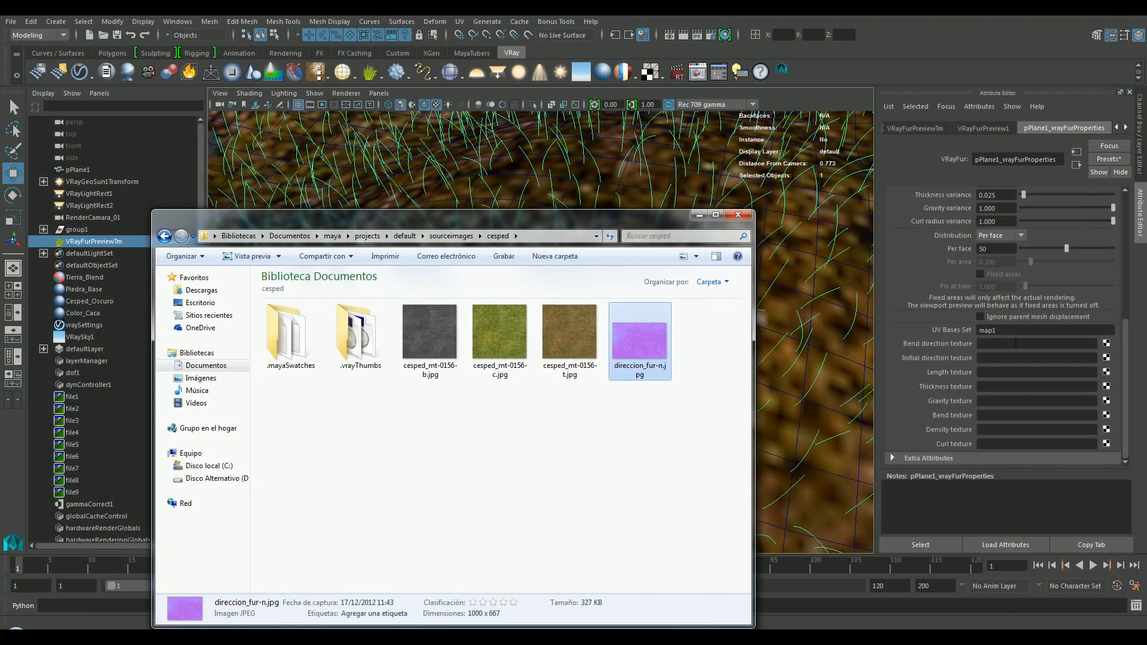
click(987, 344)
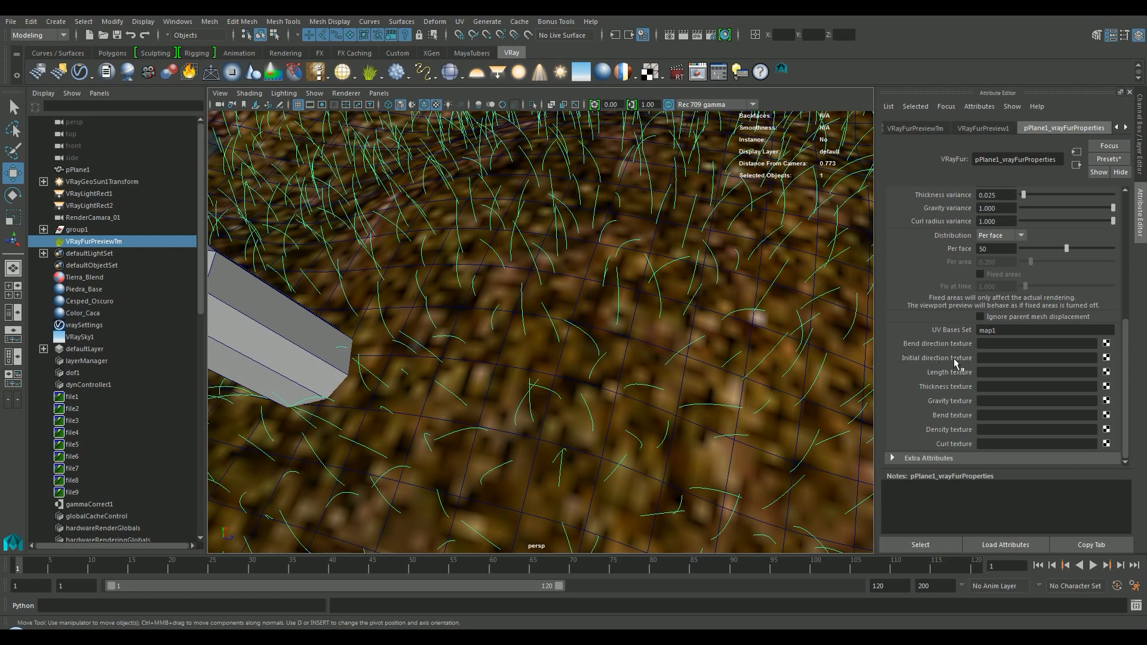
Look at the scene through the RenderCamara_01 camera.
scroll(1002, 263, up, 5)
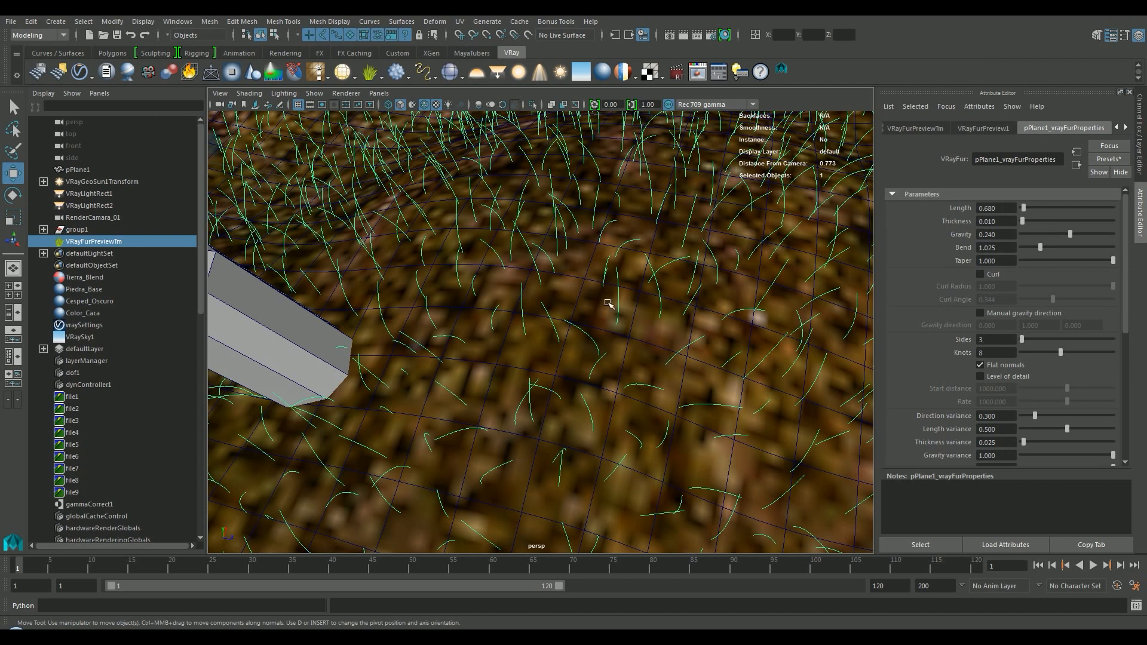
scroll(609, 304, down, 10)
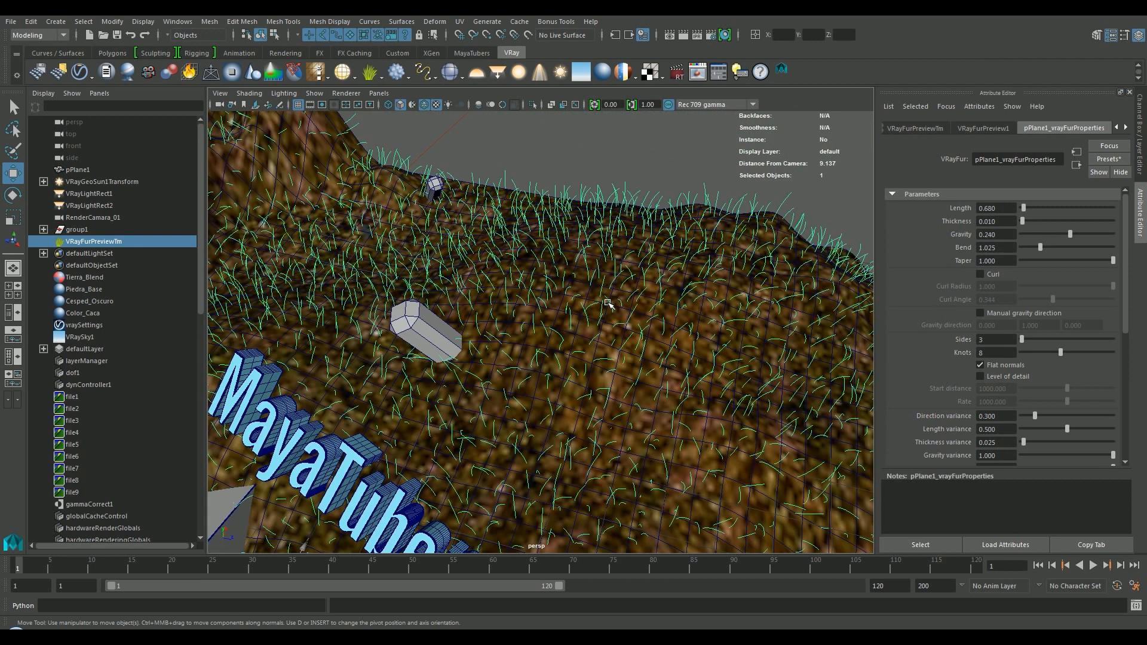
scroll(609, 304, down, 3)
scroll(602, 364, down, 3)
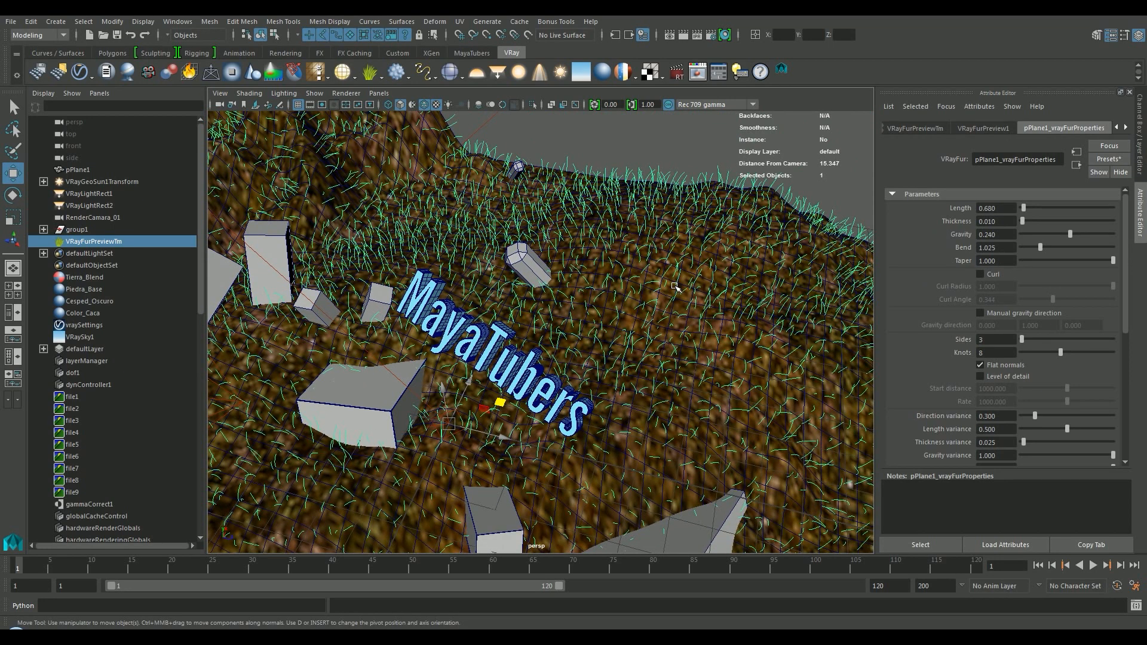
scroll(625, 378, up, 10)
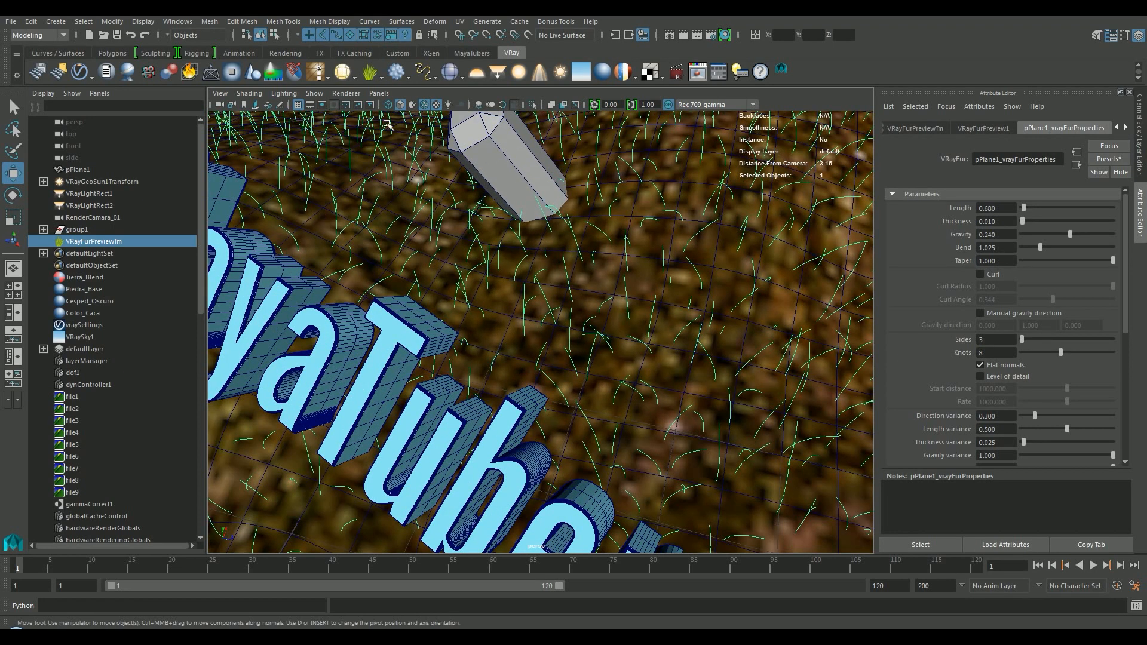
click(377, 94)
mouse_move(406, 106)
click(544, 107)
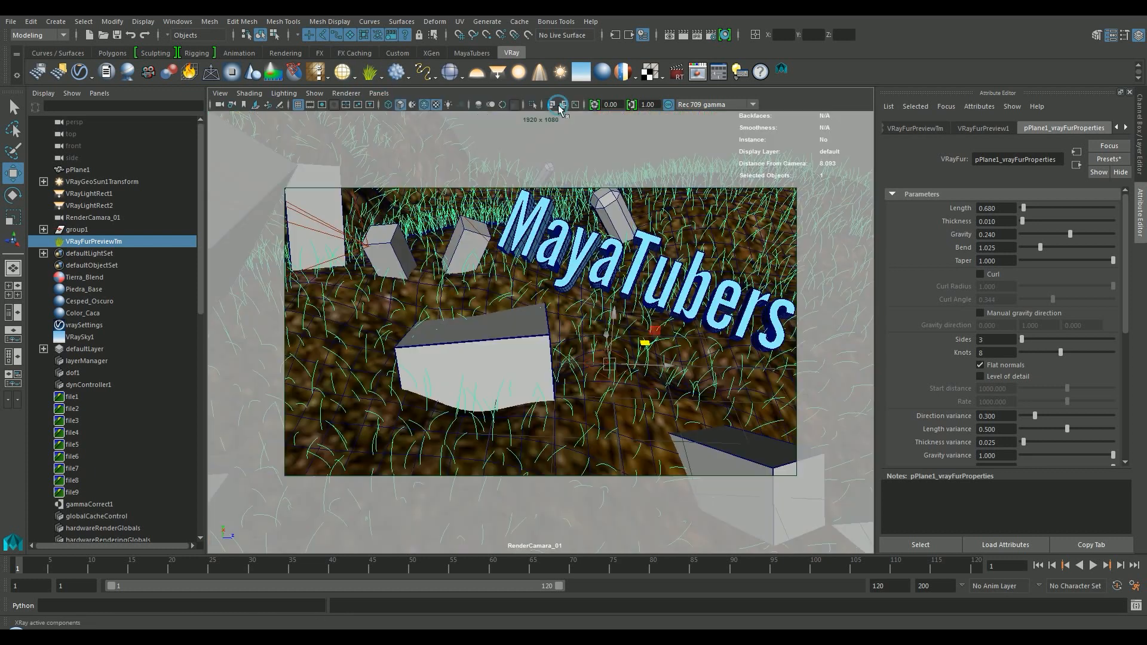
Run a test render of the region from RenderCamara_01, stop it, examine the grass and close the V-Ray frame buffer.
click(682, 35)
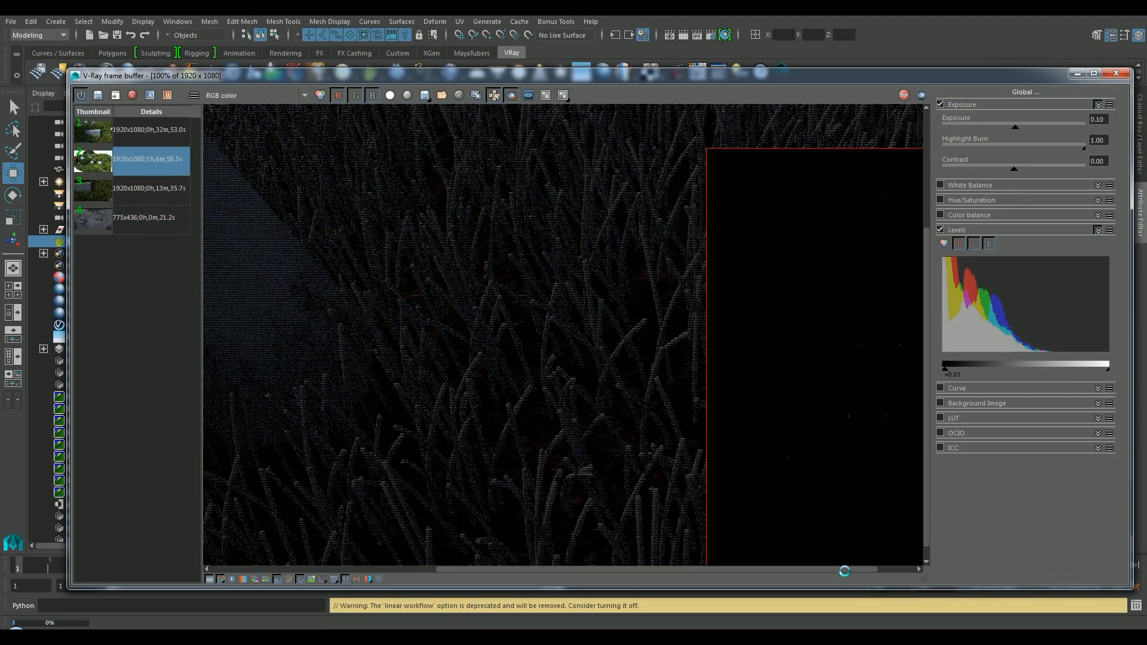
scroll(574, 436, down, 1)
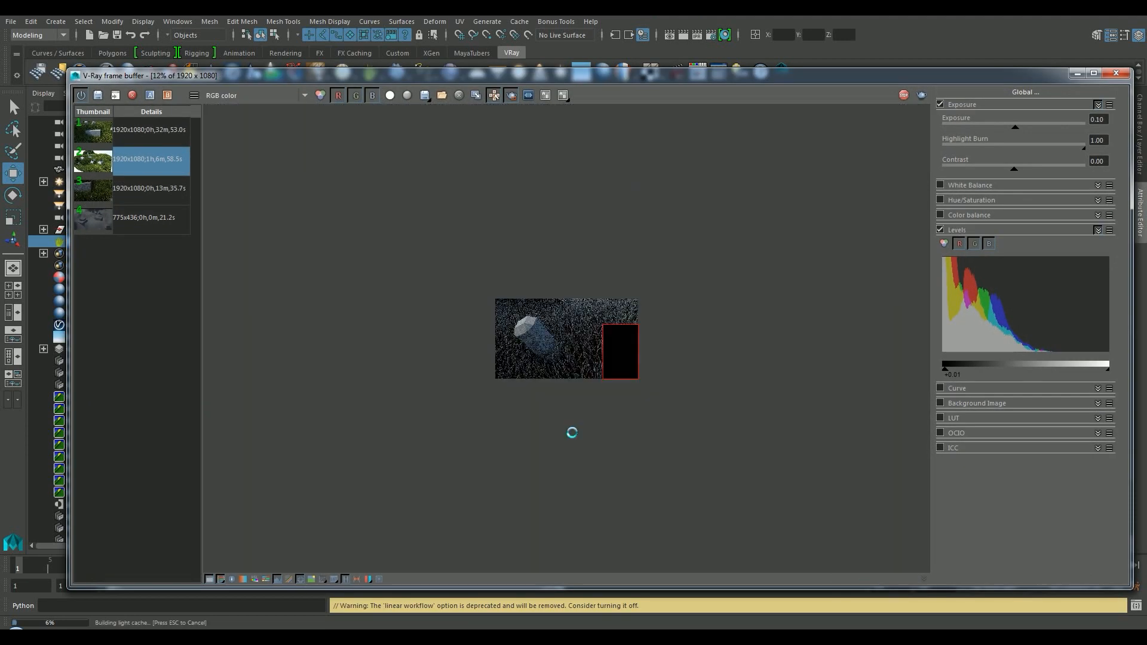
scroll(596, 332, up, 1)
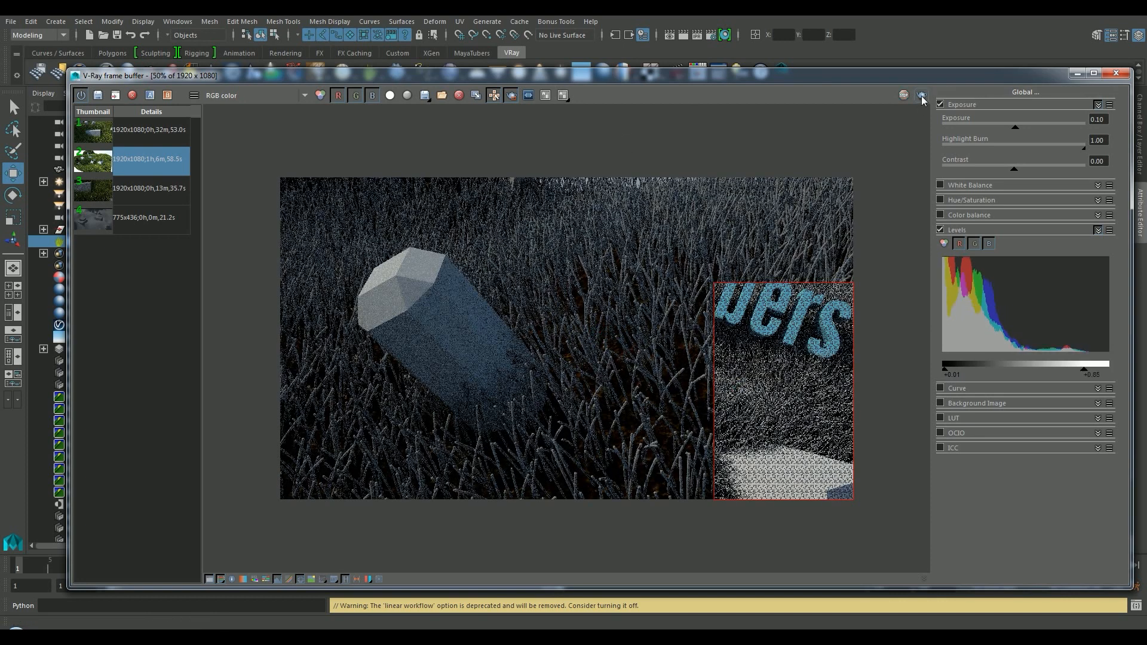
scroll(784, 418, up, 2)
scroll(687, 376, down, 1)
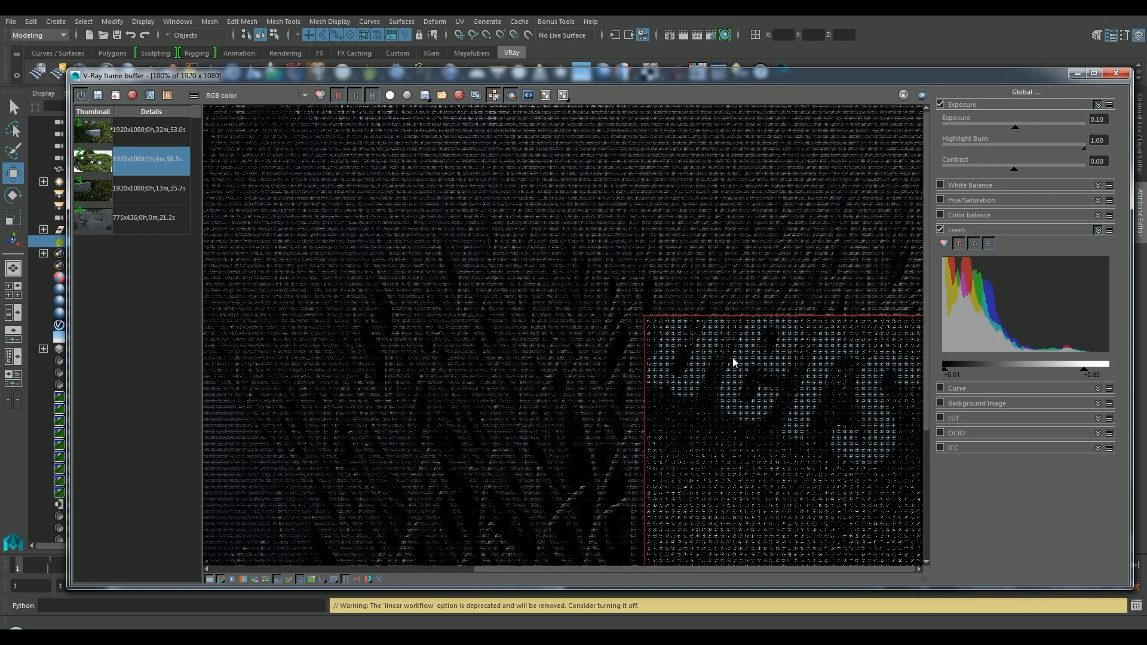
scroll(735, 365, down, 1)
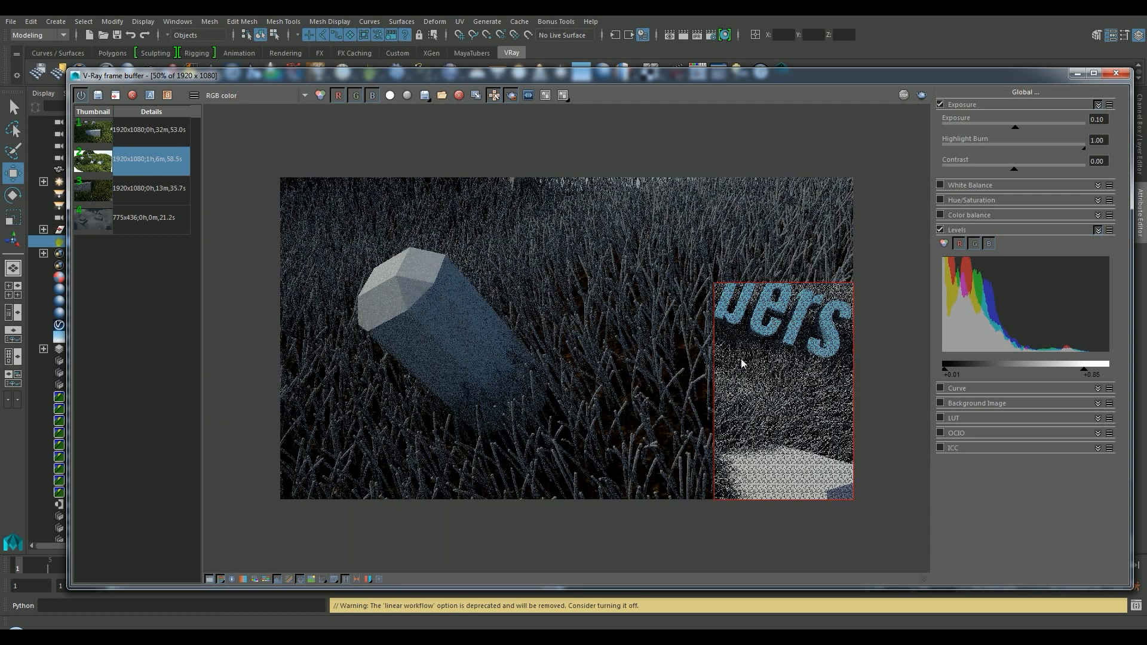
click(1116, 73)
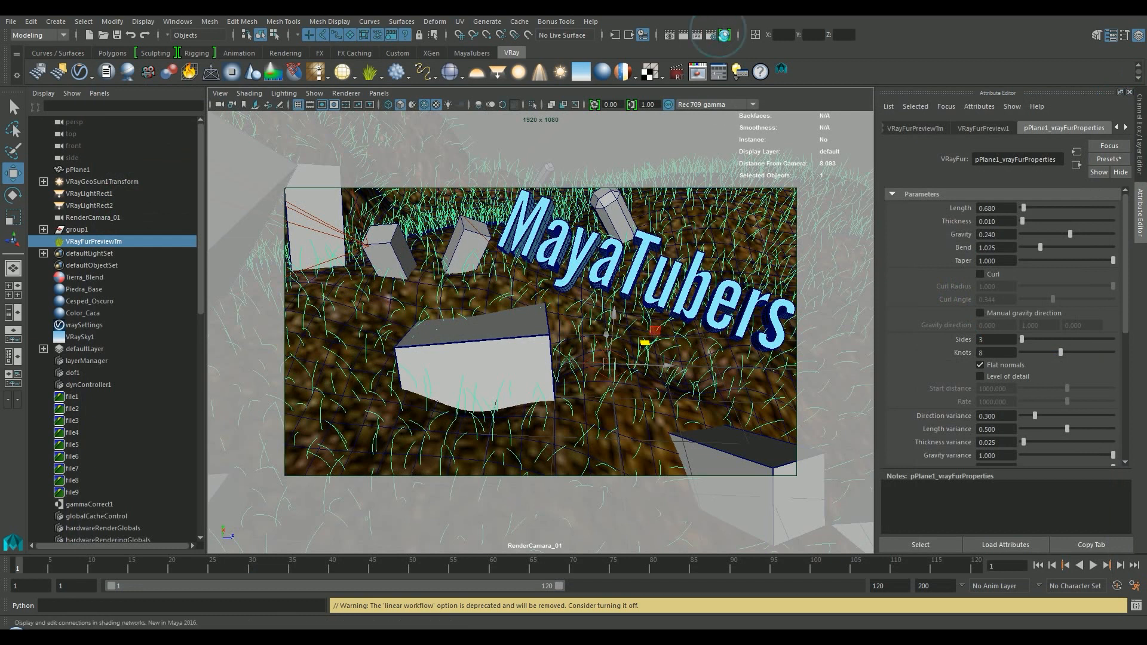
Open the Hypershade, select the Cesped_Final material and move the window clear of its attributes.
click(725, 34)
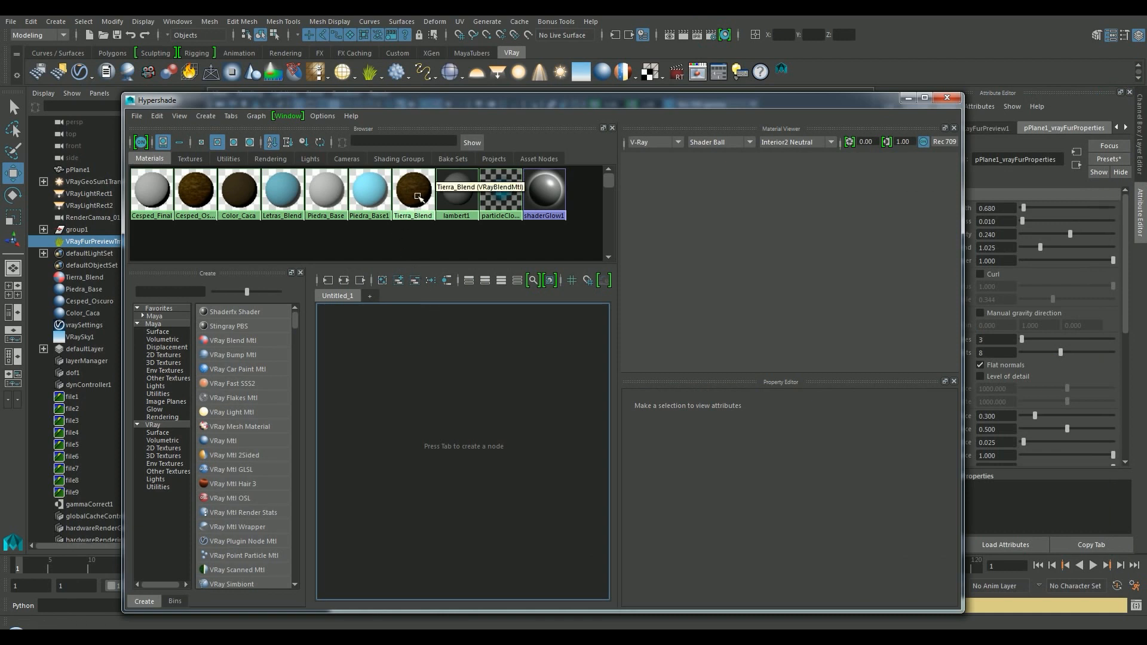
click(146, 191)
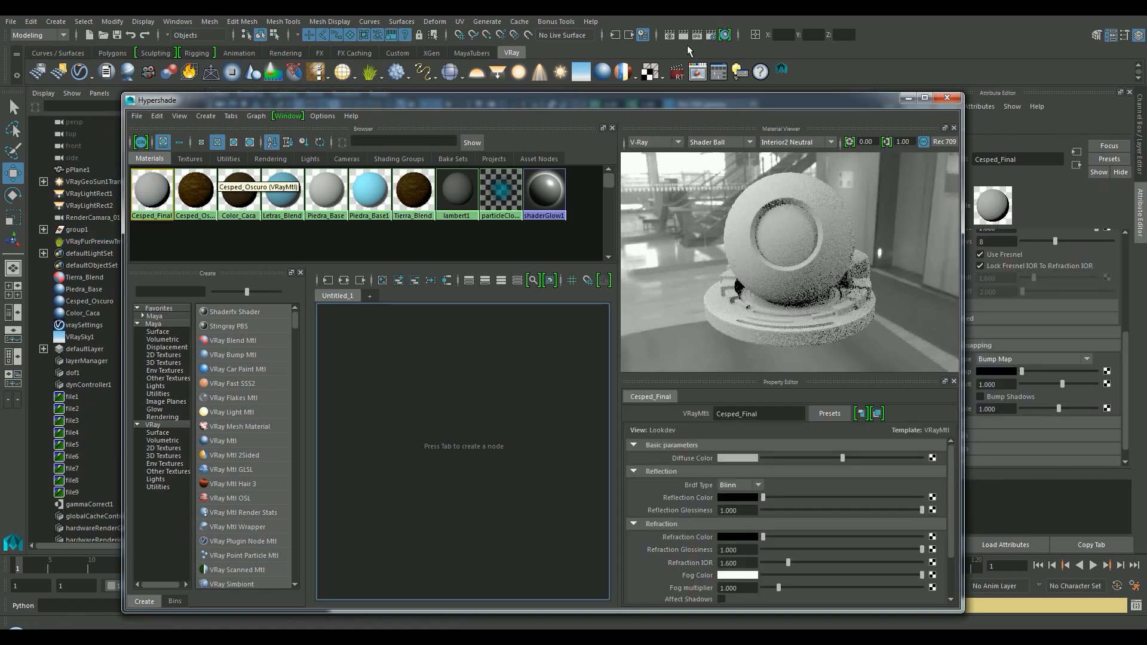
drag(673, 102, 561, 118)
scroll(1075, 335, up, 4)
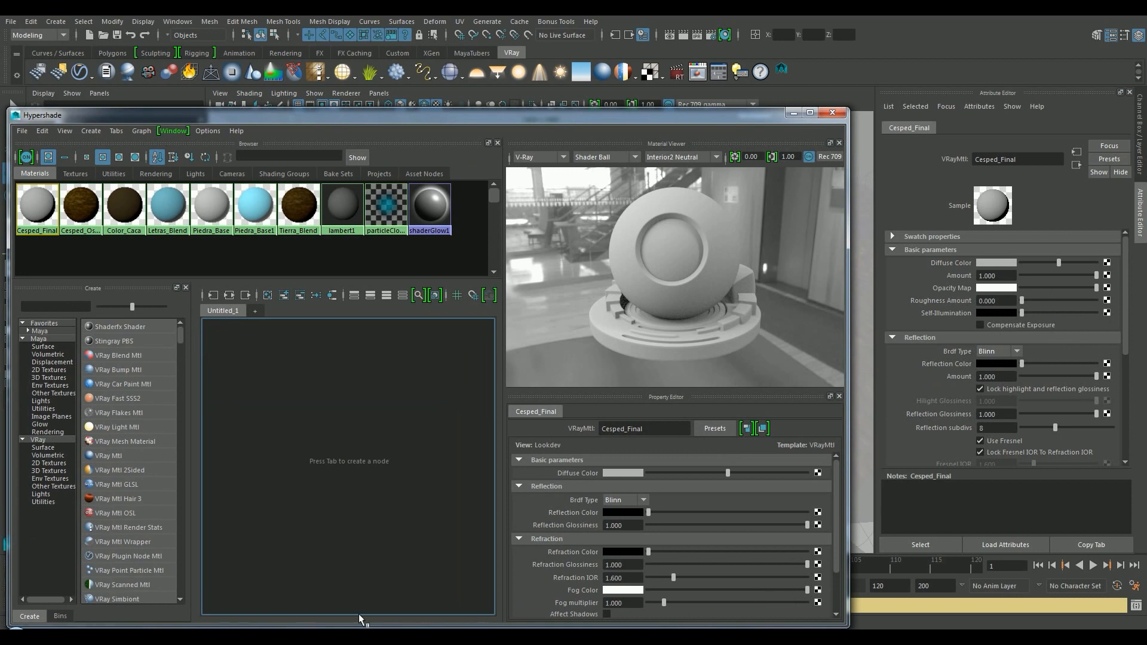
View the grass textures cesped_mt-0156-c.jpg and cesped_mt-0156-b.jpg in the cesped folder and return to the Hypershade.
click(52, 621)
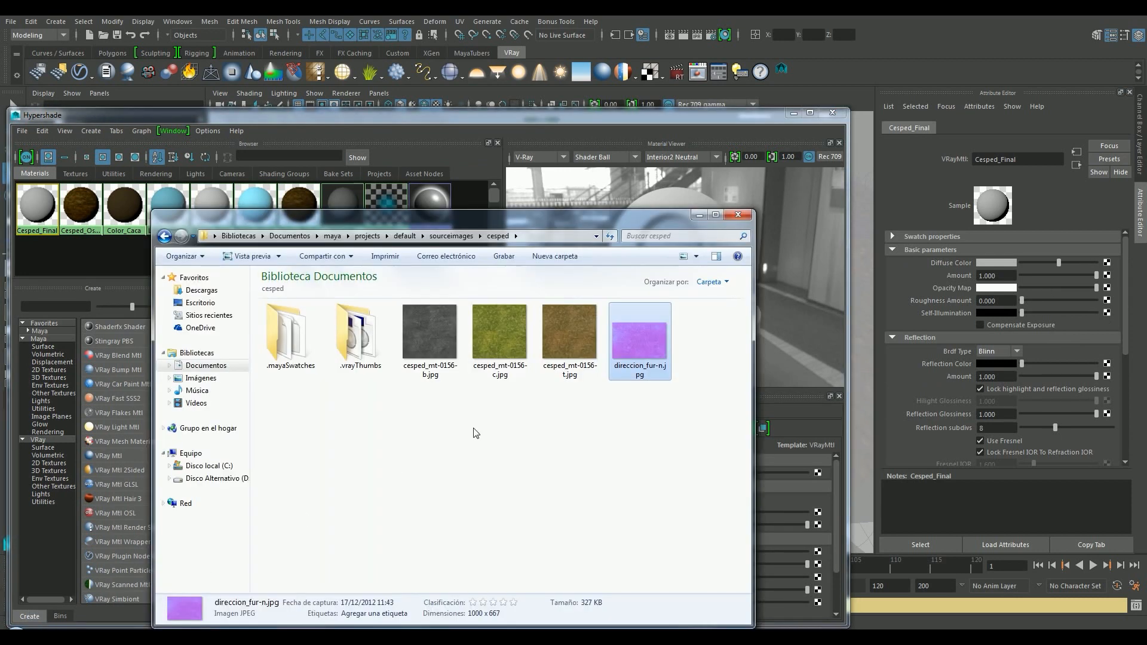
double_click(491, 342)
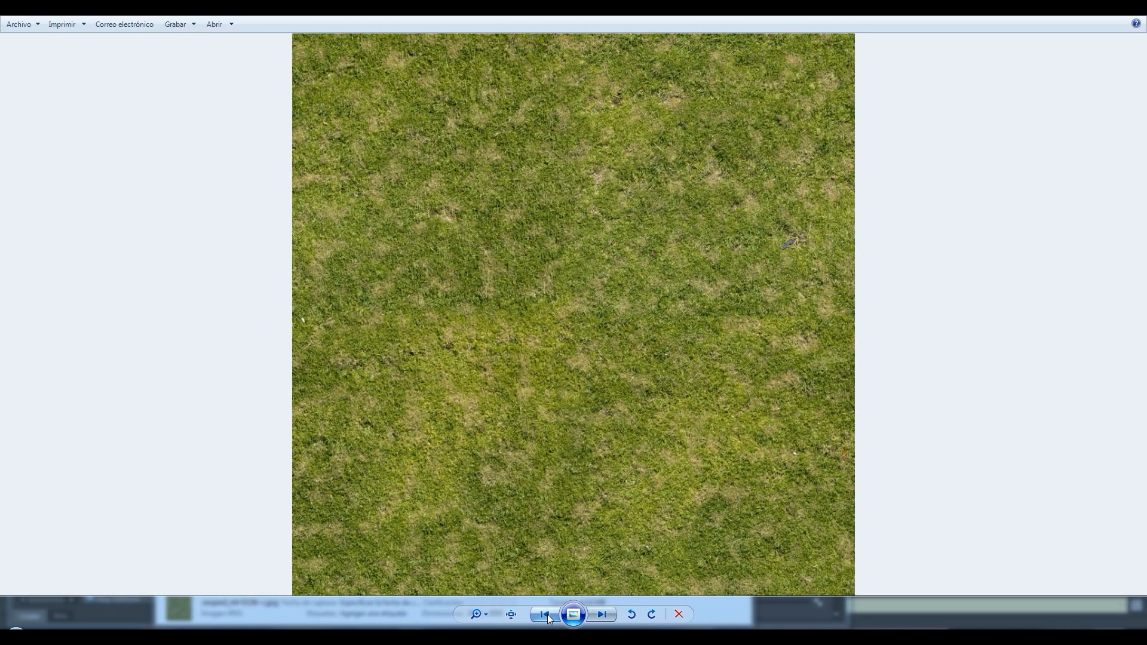
click(548, 615)
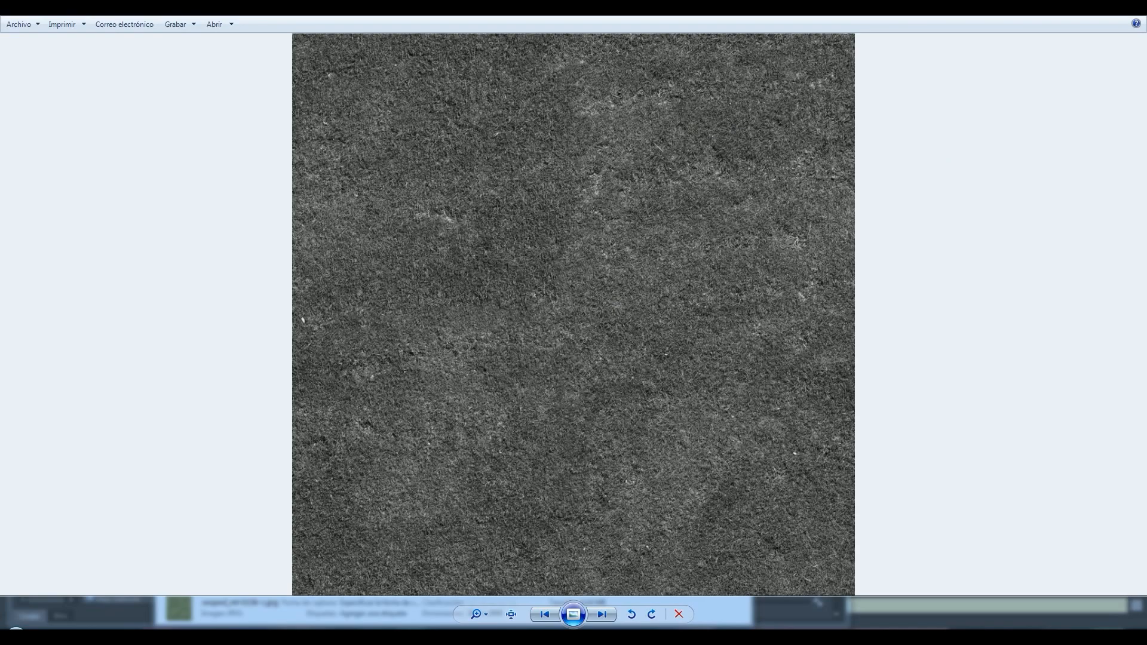
key(alt+F4)
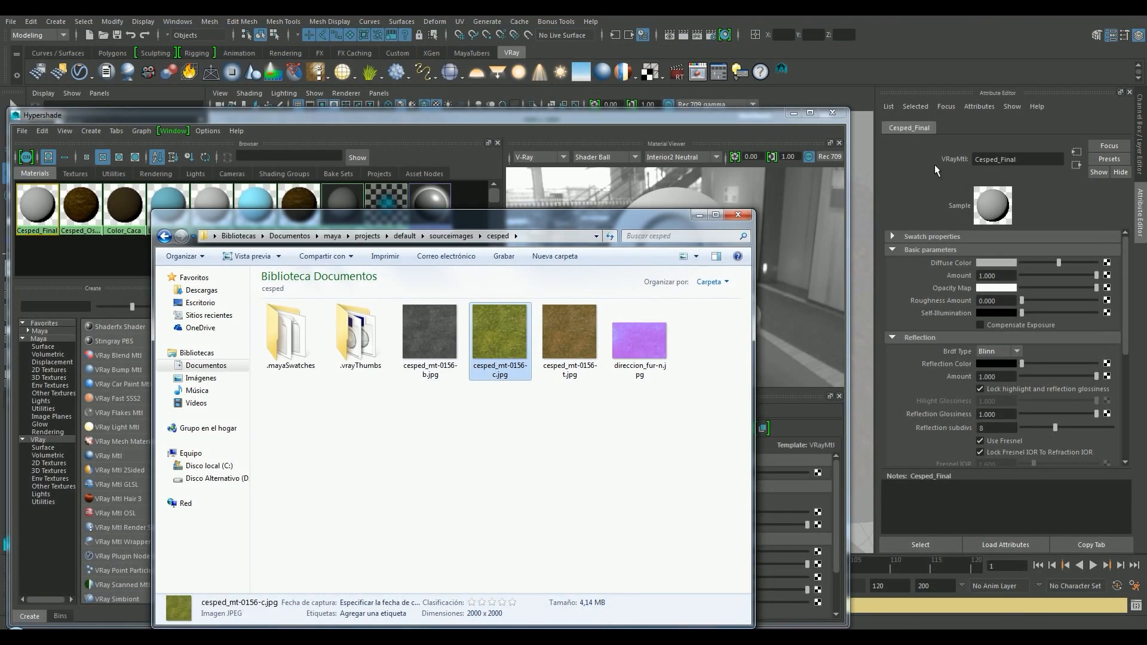
click(910, 181)
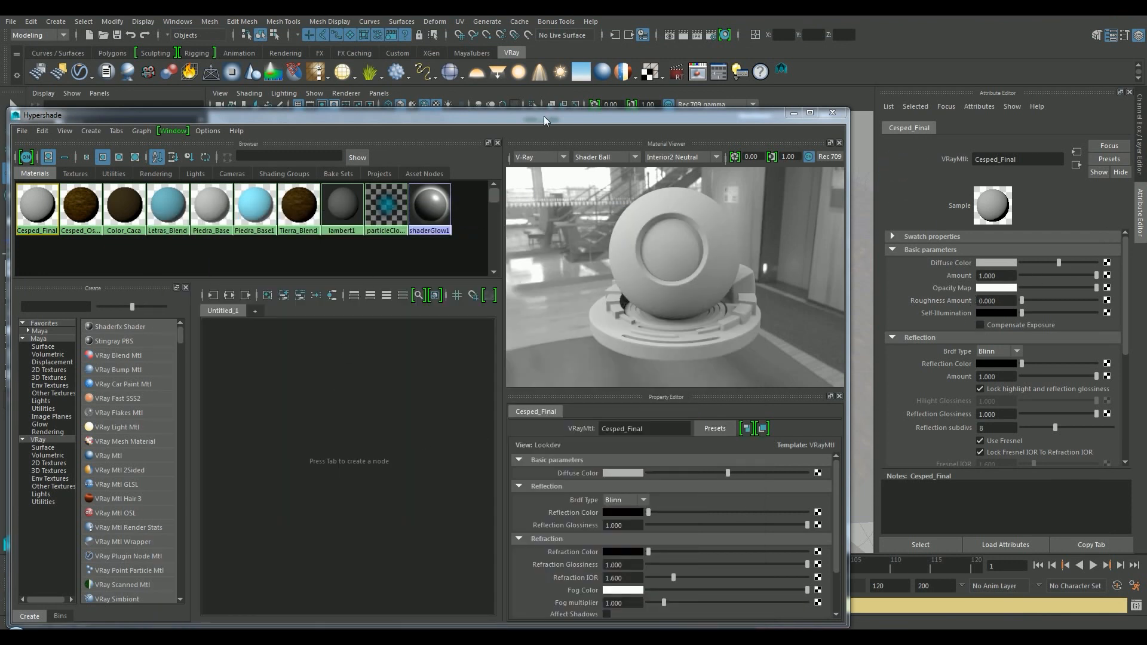
Graph the input and output connections of the Cesped_Final material in the Hypershade work area.
drag(544, 116, 550, 61)
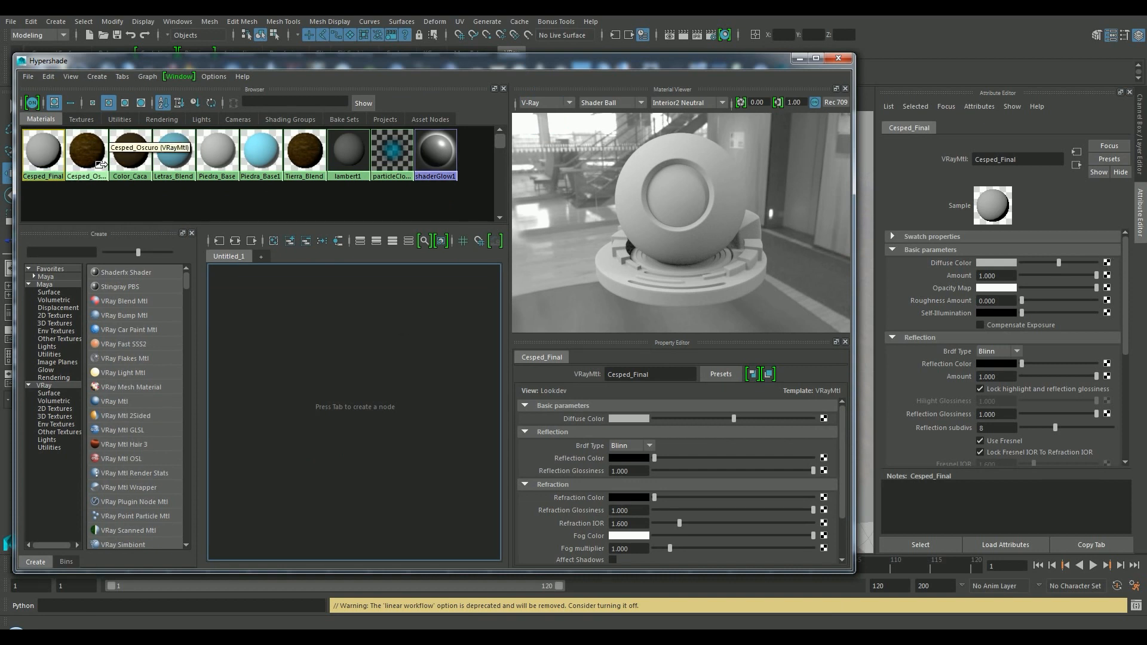
click(143, 77)
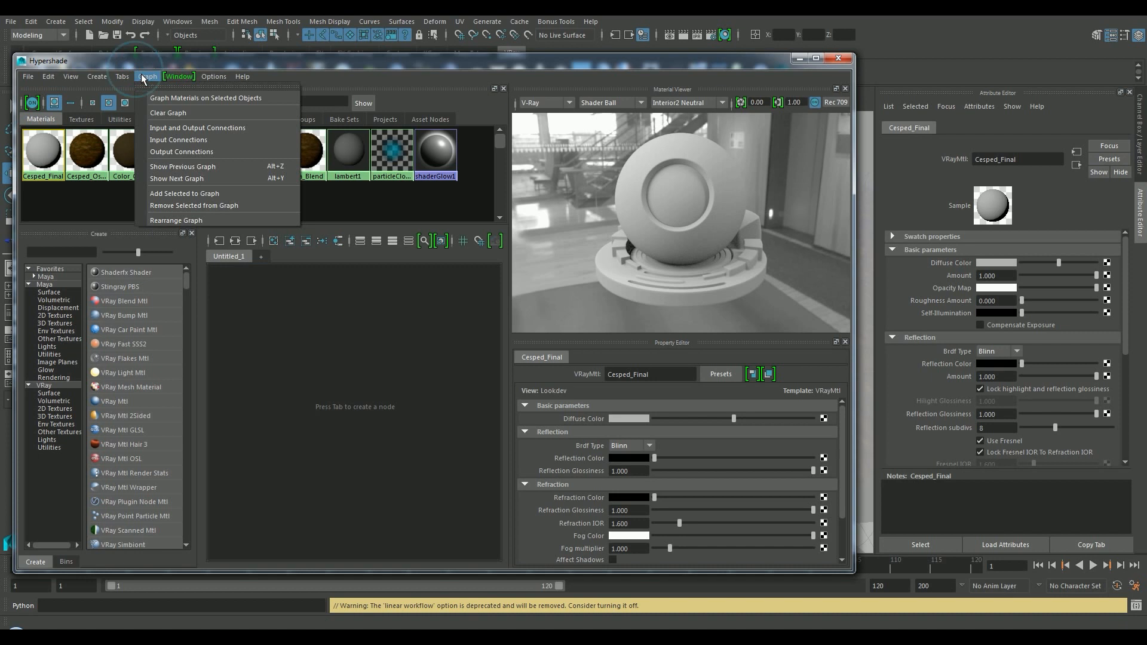
click(193, 124)
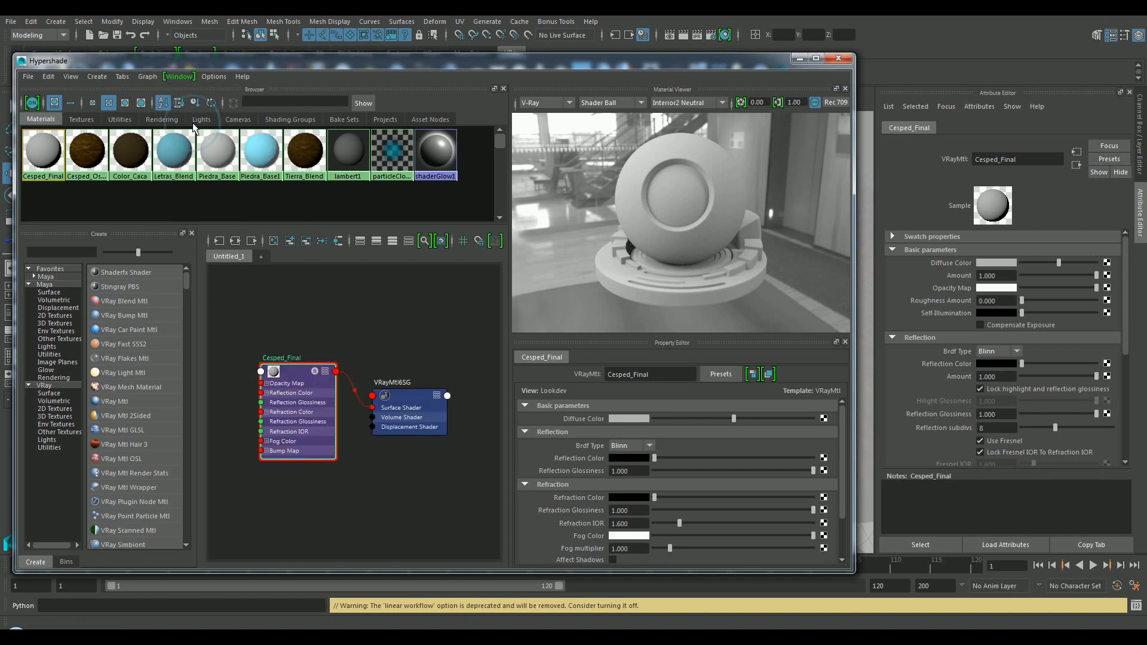
click(268, 390)
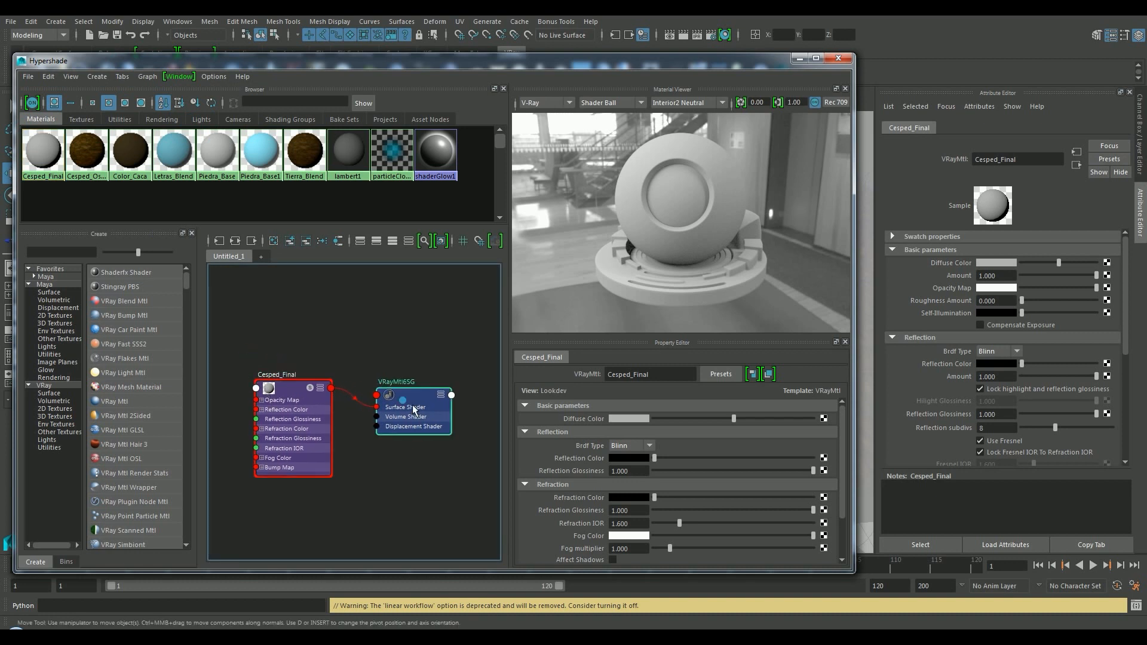
Map Cesped_Final's diffuse color with a File texture and load cesped_mt-0156-c.jpg from the cesped folder.
drag(406, 395, 462, 380)
drag(291, 386, 352, 379)
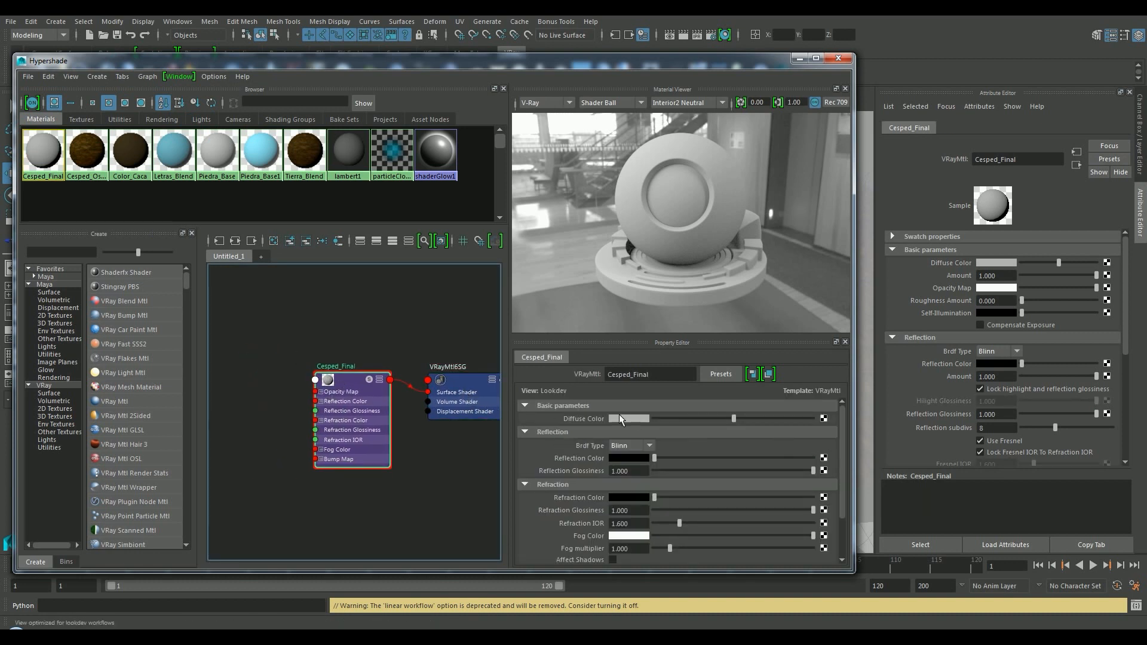
click(1107, 263)
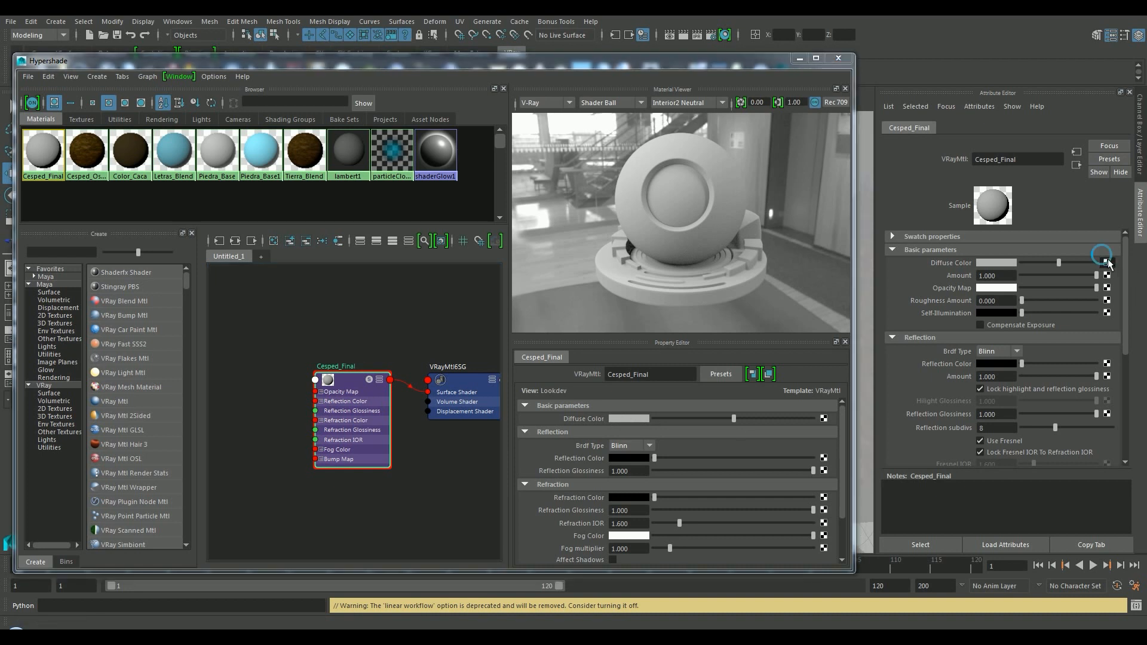
click(486, 472)
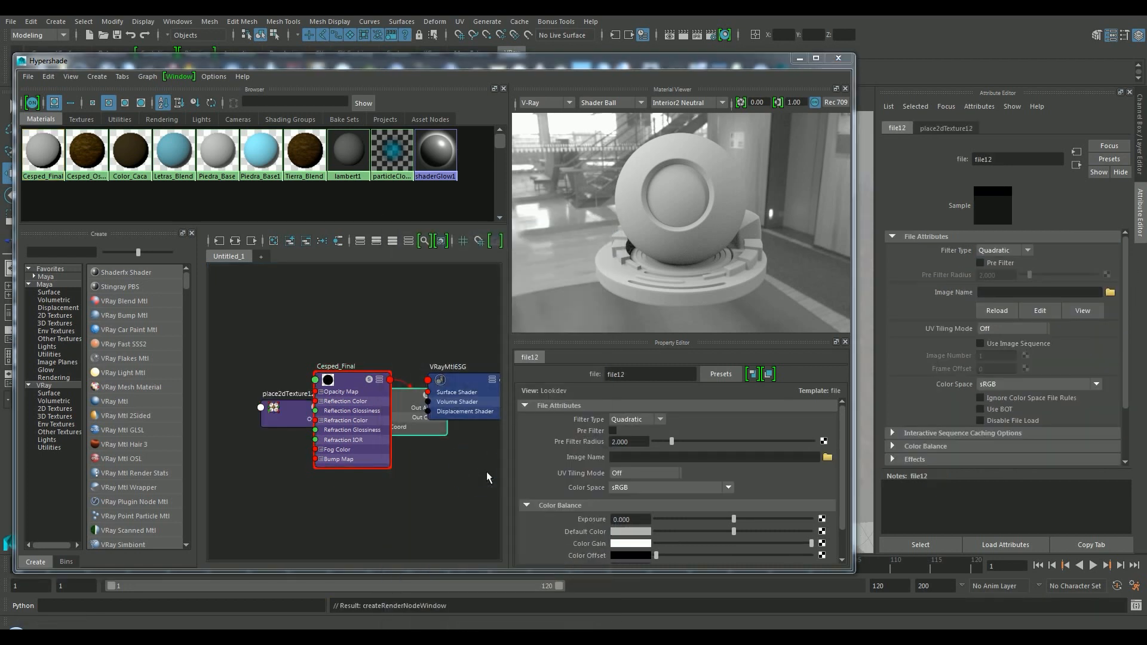
click(1111, 292)
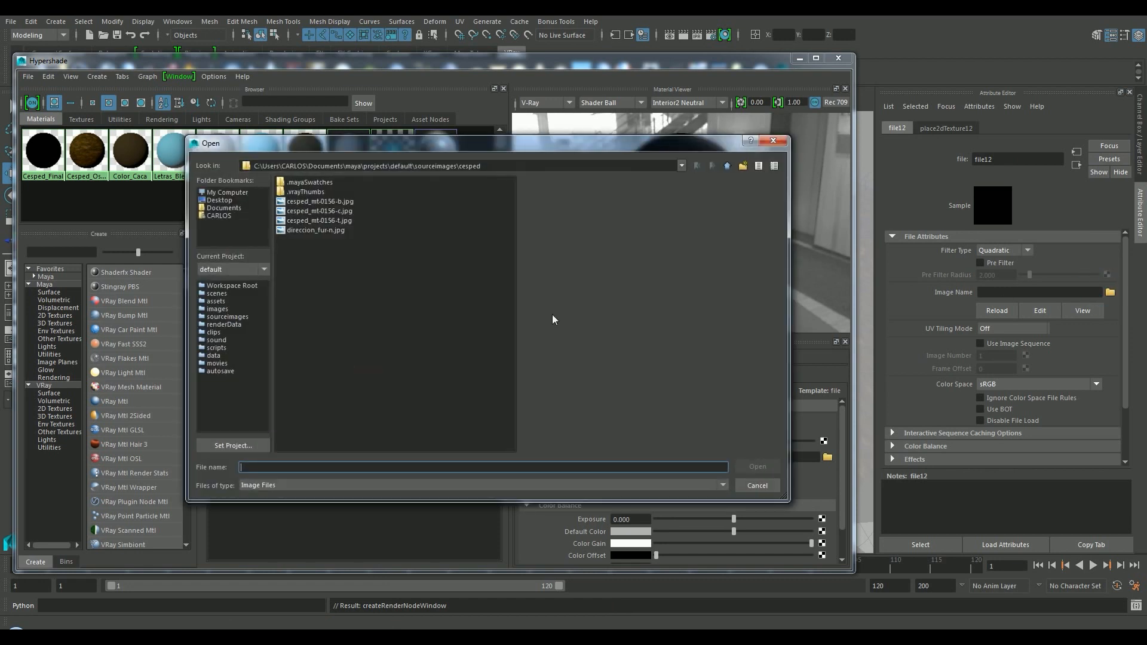
click(344, 211)
click(757, 467)
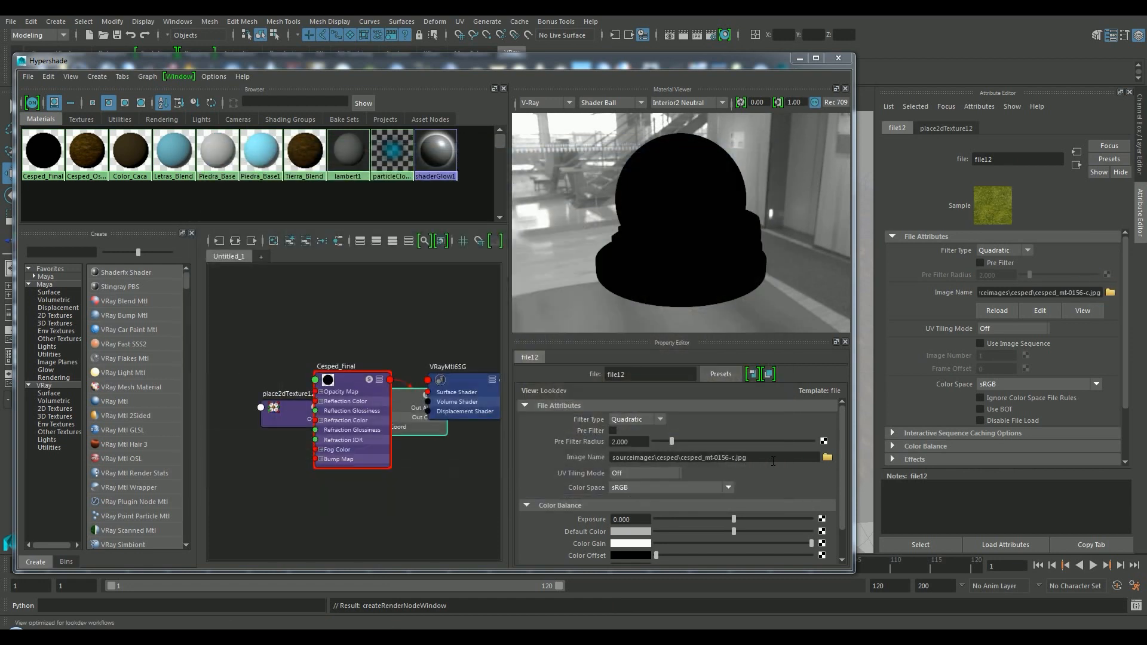
Arrange the Cesped_Final network so the placement, file12, material and shading group nodes are spread out in connection order without overlapping.
drag(345, 418, 370, 496)
drag(292, 413, 209, 410)
drag(394, 409, 250, 376)
drag(453, 398, 415, 303)
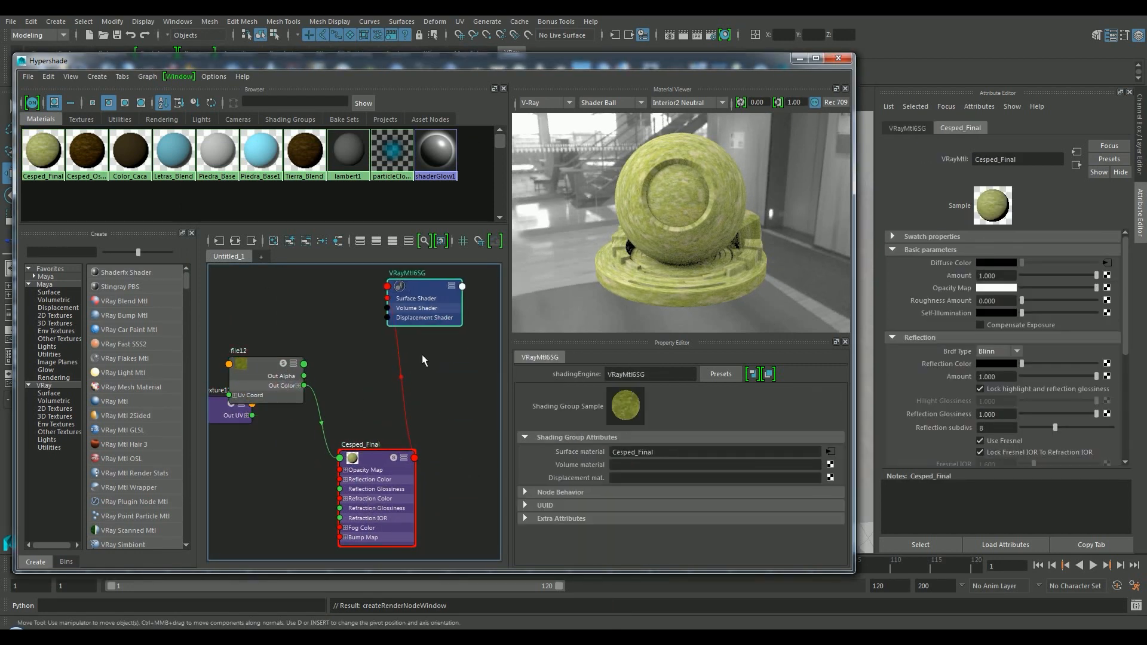
drag(366, 475, 407, 415)
drag(427, 297, 594, 361)
drag(261, 372, 316, 372)
drag(396, 432, 417, 420)
drag(241, 411, 292, 395)
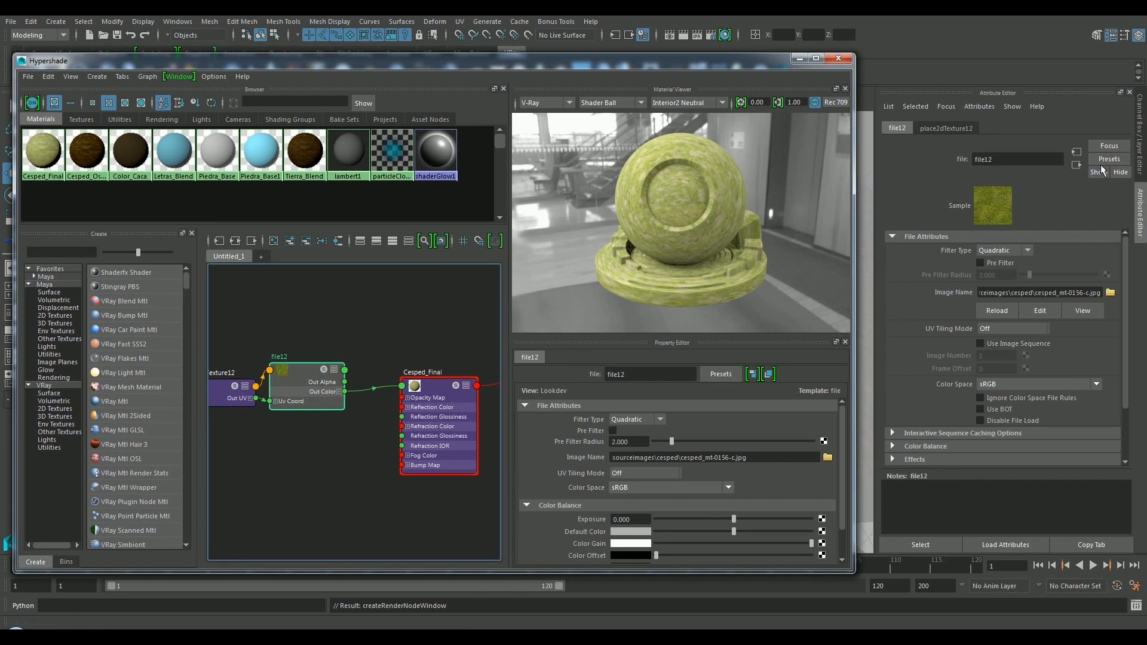
Raise Cesped_Final's reflection color slightly to a very dark grey.
click(1076, 166)
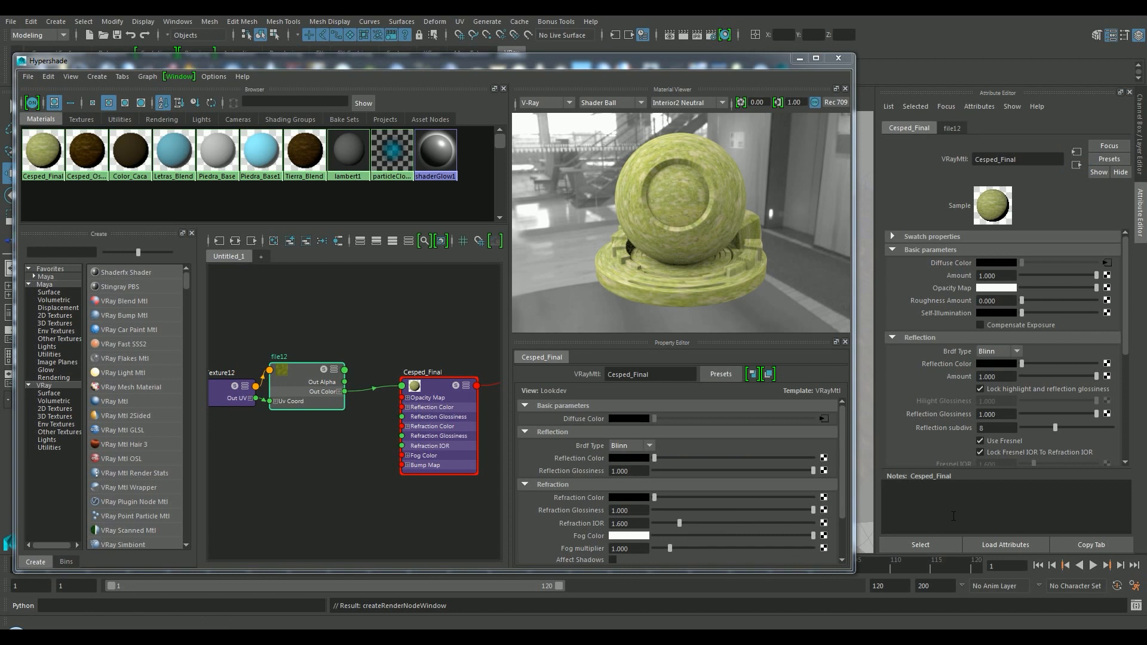
drag(1023, 365, 1026, 365)
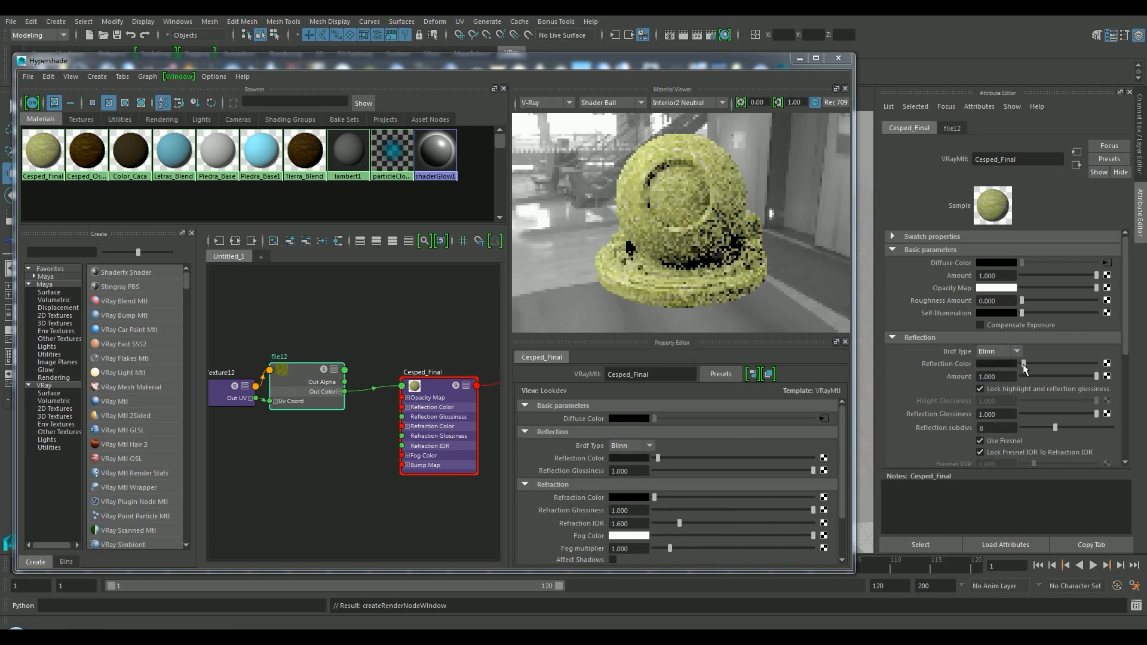
click(1002, 364)
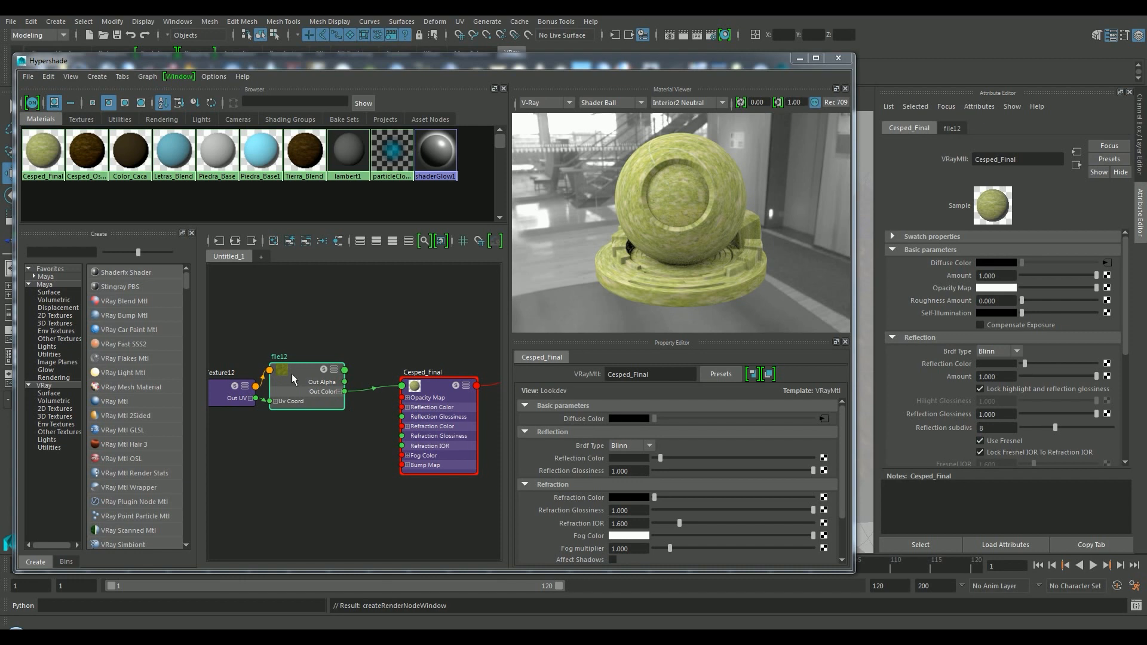
Connect the file12 texture to Cesped_Final's Reflection Glossiness attribute, and remove that connection again.
middle_drag(292, 374, 943, 410)
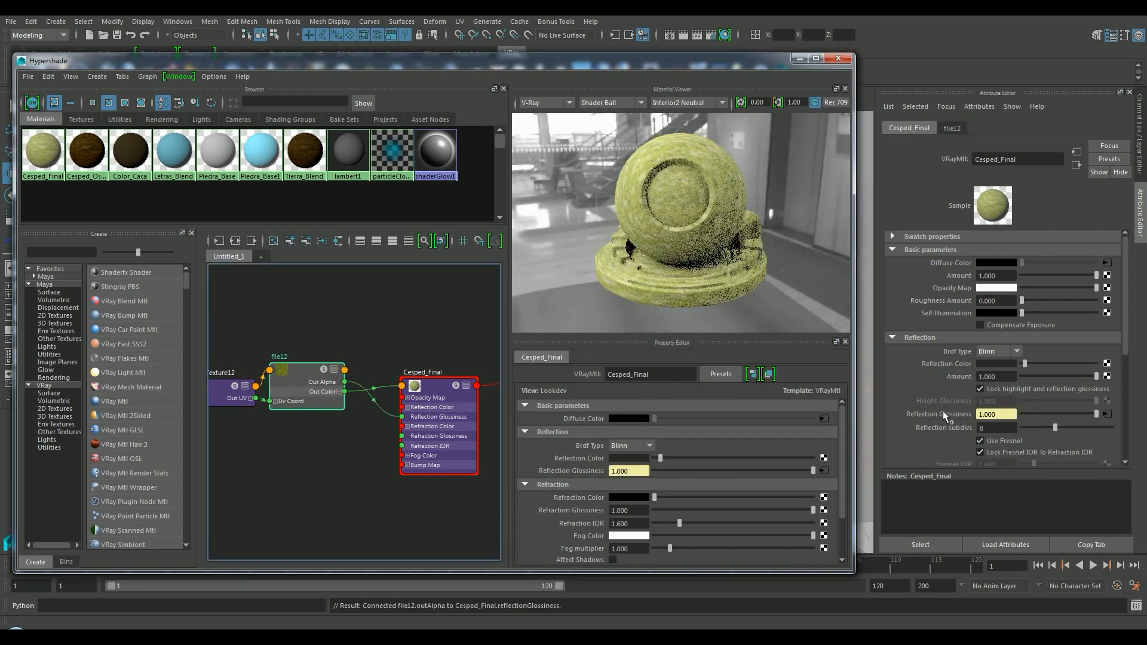
key(ctrl+z)
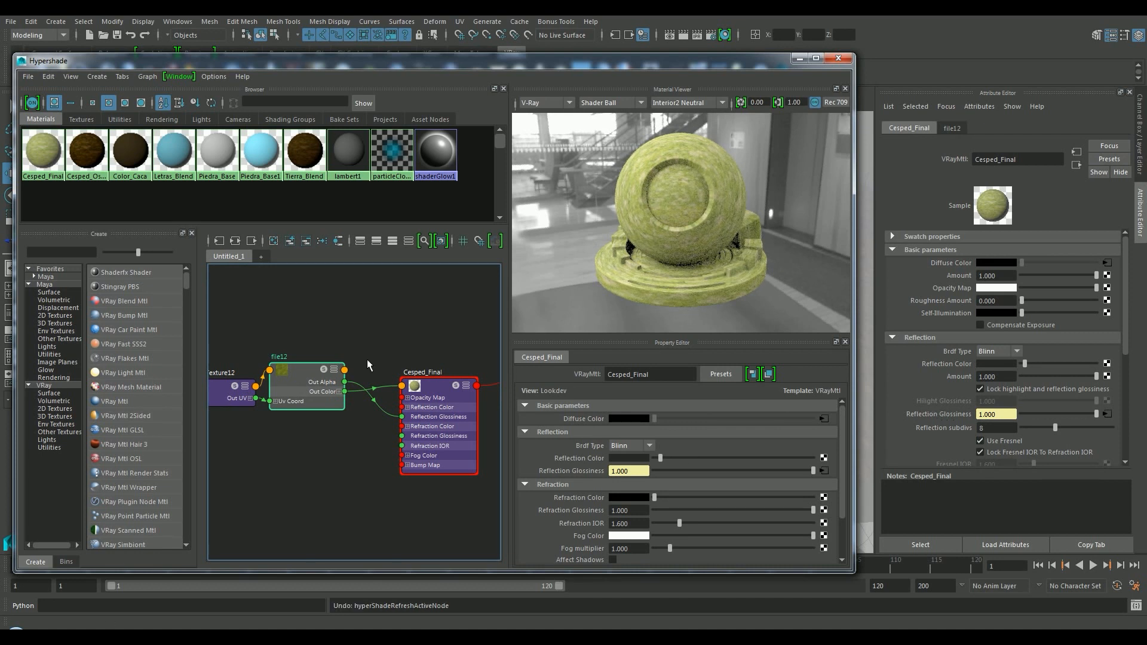
click(375, 402)
key(Delete)
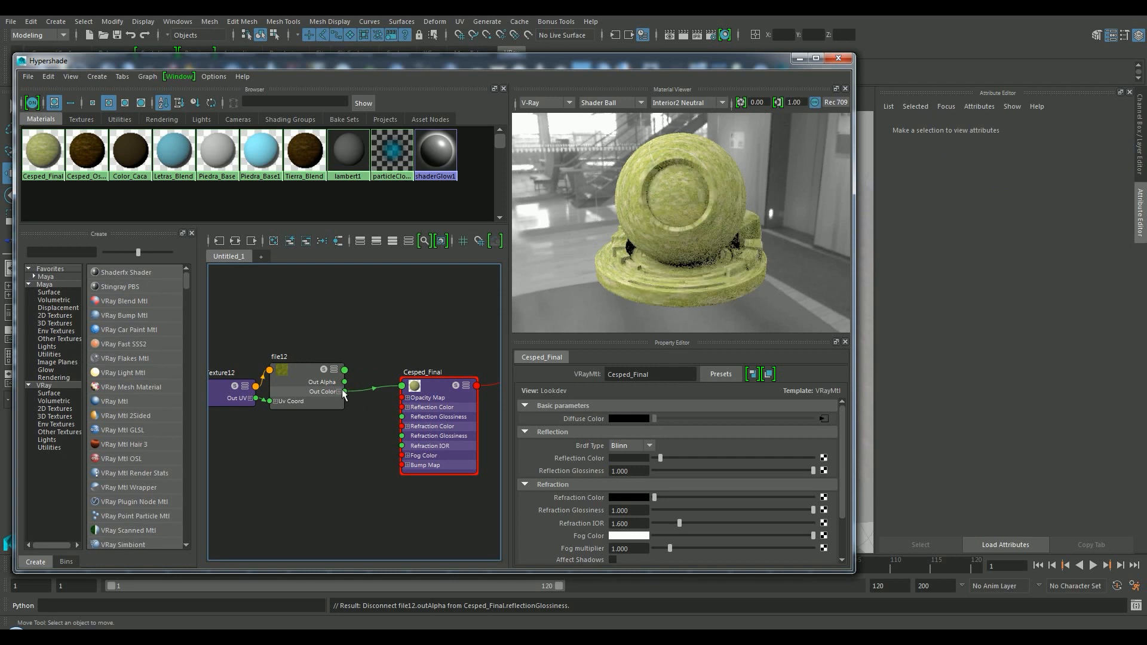
Connect file12's Out Alpha to Cesped_Final's Reflection Glossiness and set the reflection subdivs to 16.
drag(345, 381, 407, 418)
mouse_move(186, 638)
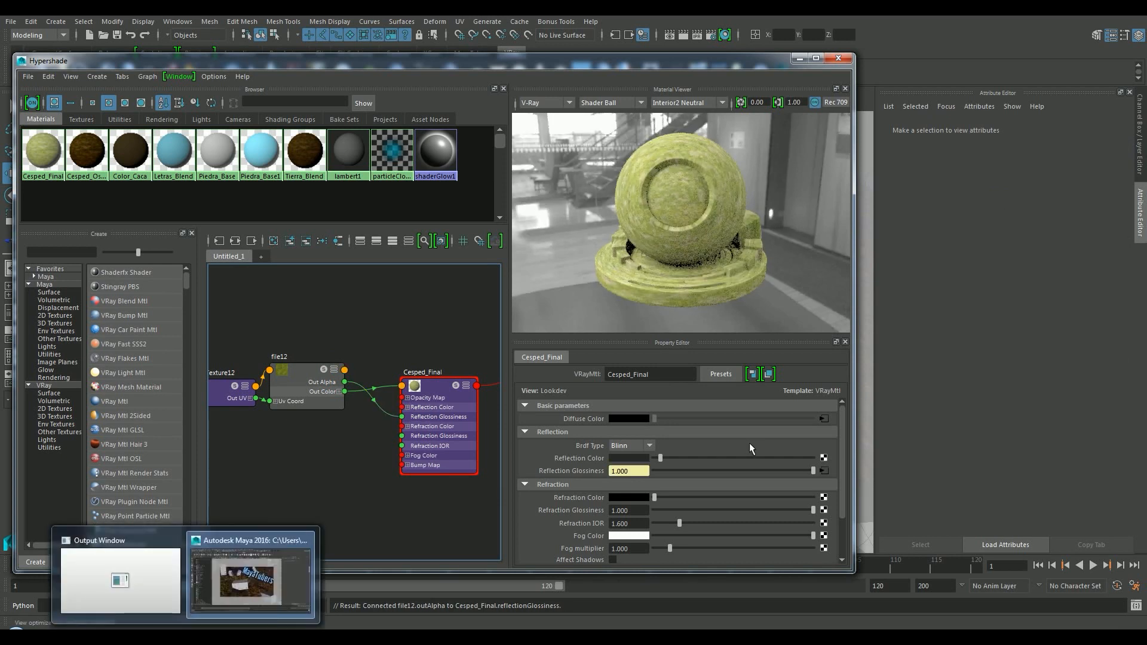
click(418, 385)
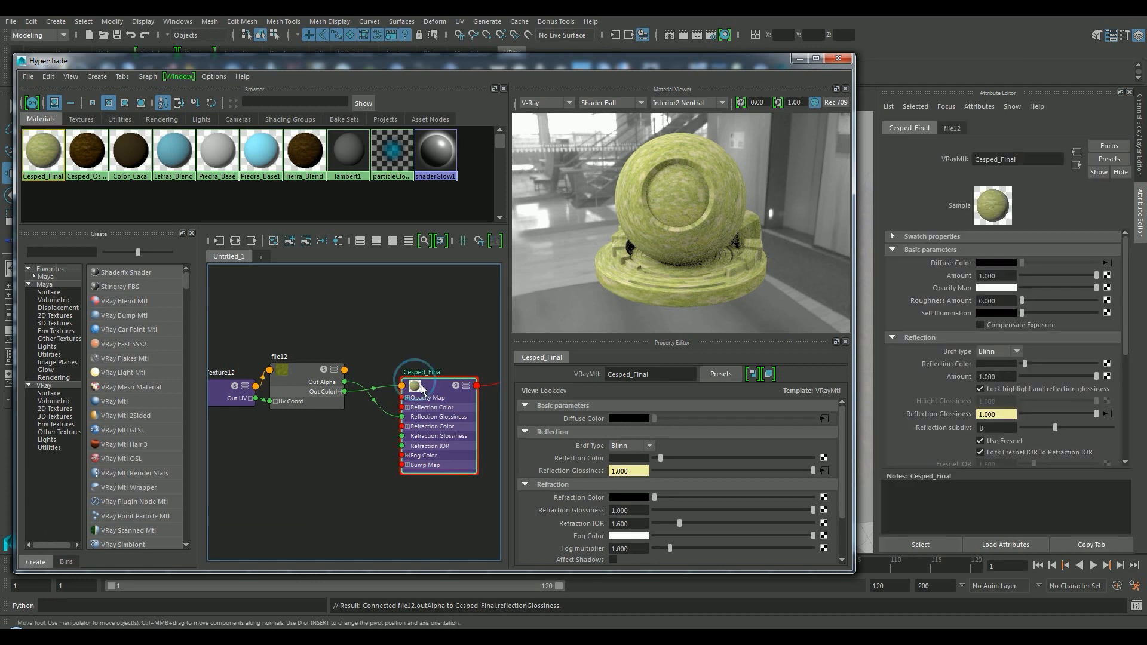
click(995, 428)
text(16)
key(Return)
Map Cesped_Final's bump map with a File texture and load cesped_mt-0156-b.jpg.
scroll(917, 420, down, 5)
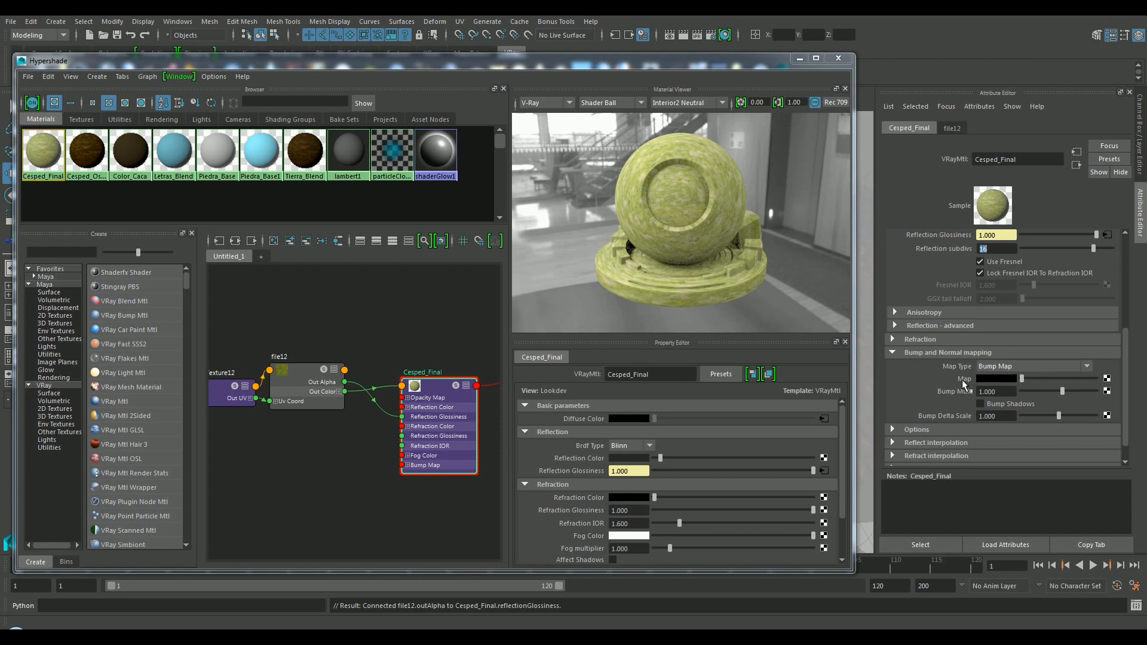
click(1107, 379)
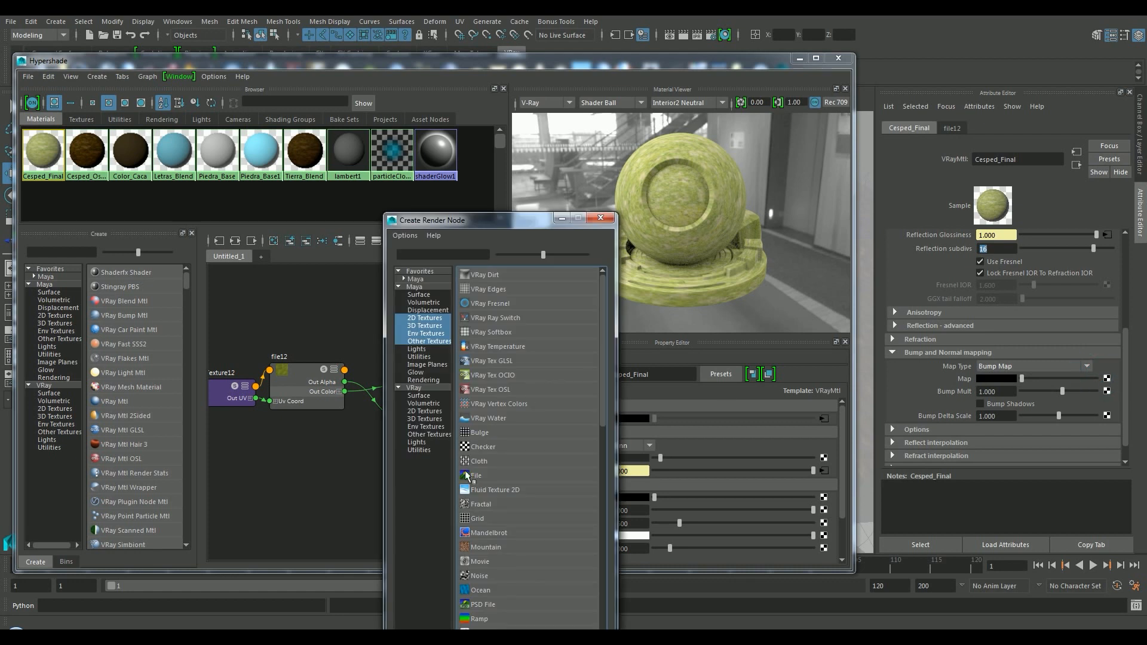
click(478, 476)
click(828, 457)
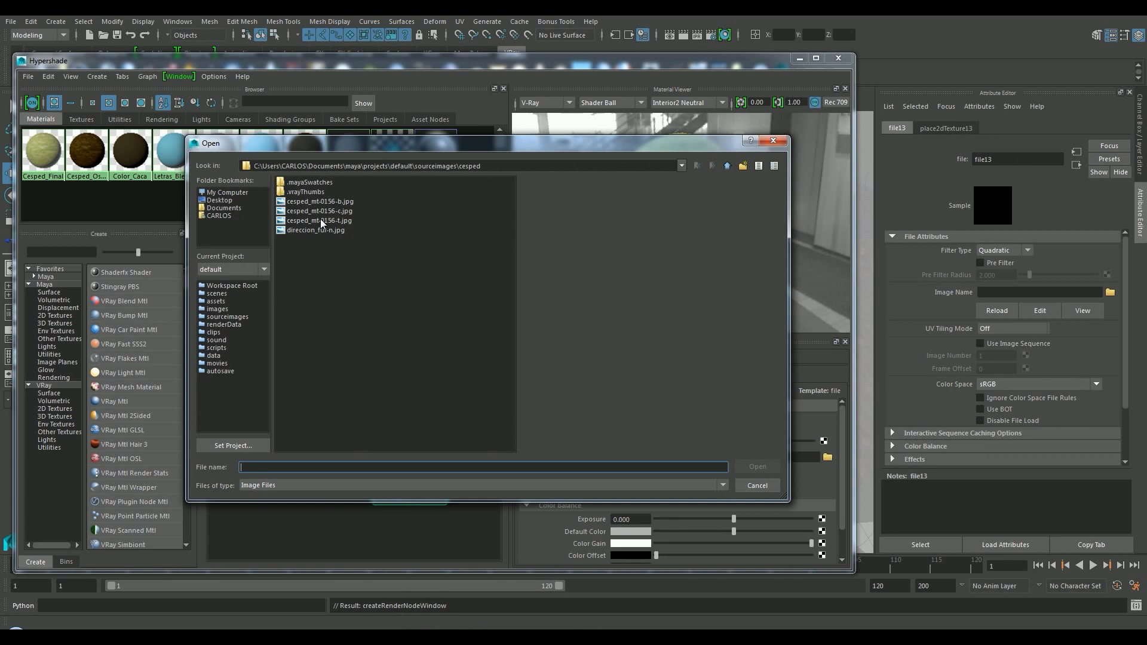
click(329, 201)
click(756, 466)
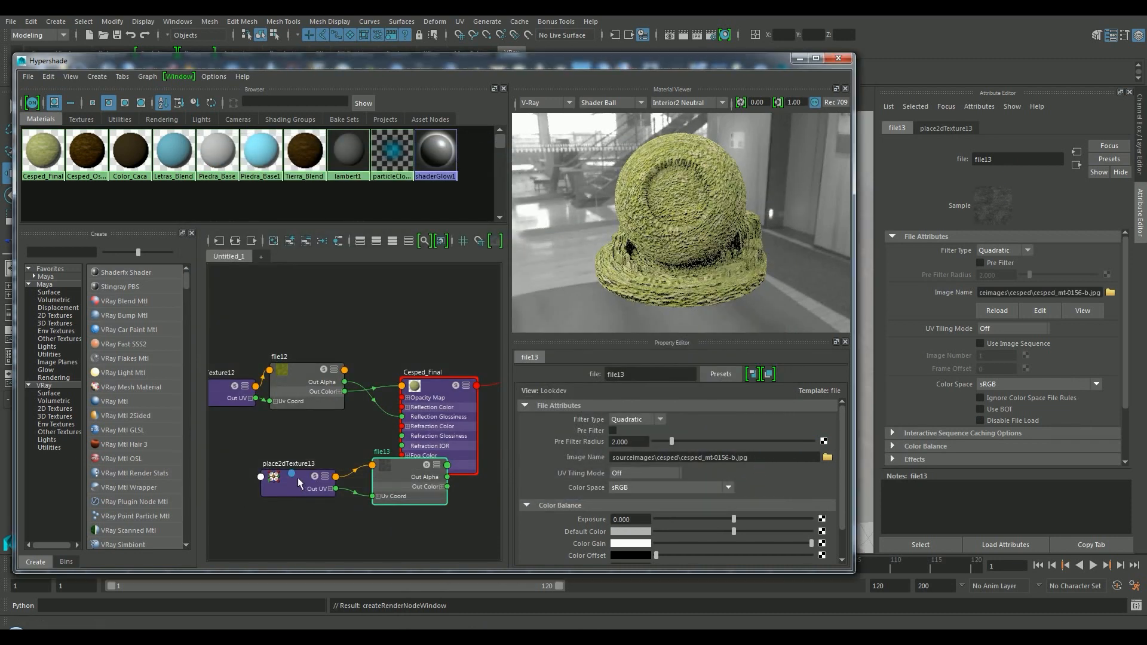
Arrange the file13 bump texture and its placement node below the diffuse texture nodes, clear of the Cesped_Final node.
drag(297, 479, 230, 478)
drag(404, 497, 330, 467)
drag(246, 478, 241, 466)
drag(453, 450, 465, 457)
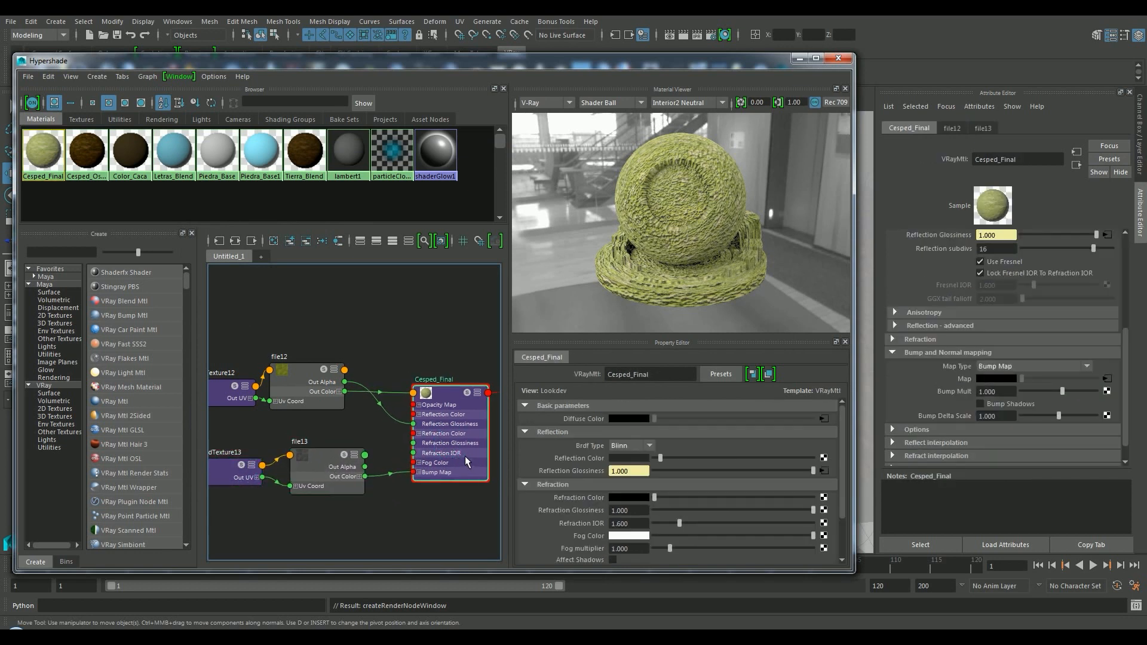
Set Cesped_Final's Bump Mult to 0.1, enable Bump Shadows and set Bump Delta Scale to 0.1.
click(995, 391)
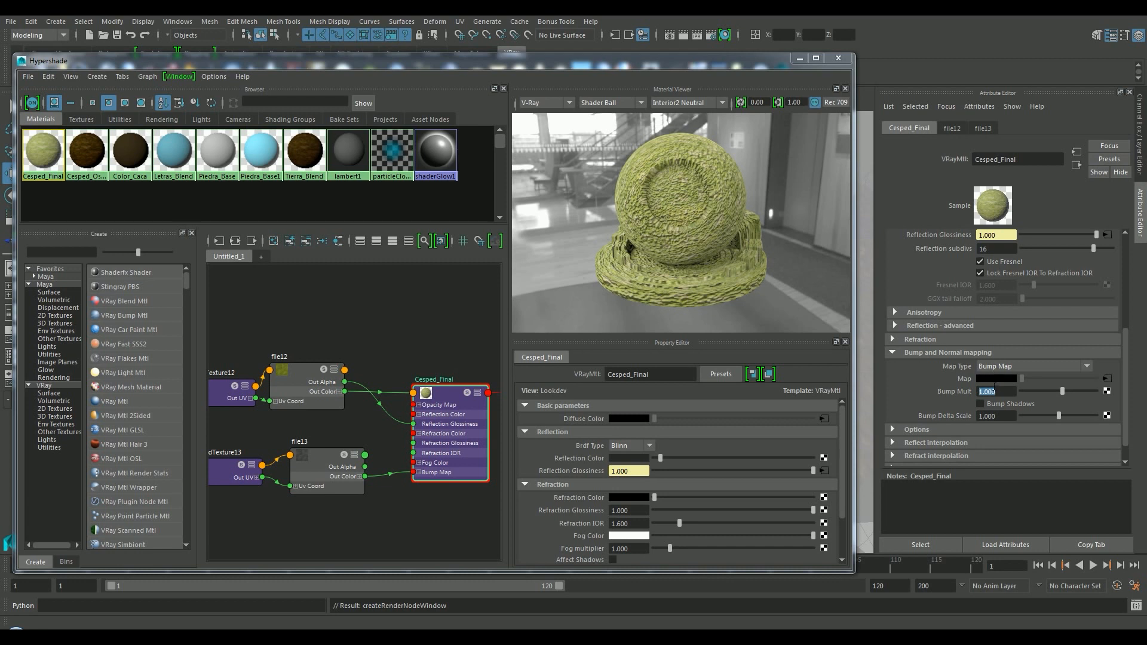
text(0.1)
key(Return)
click(981, 404)
click(995, 416)
text(0.1)
key(Return)
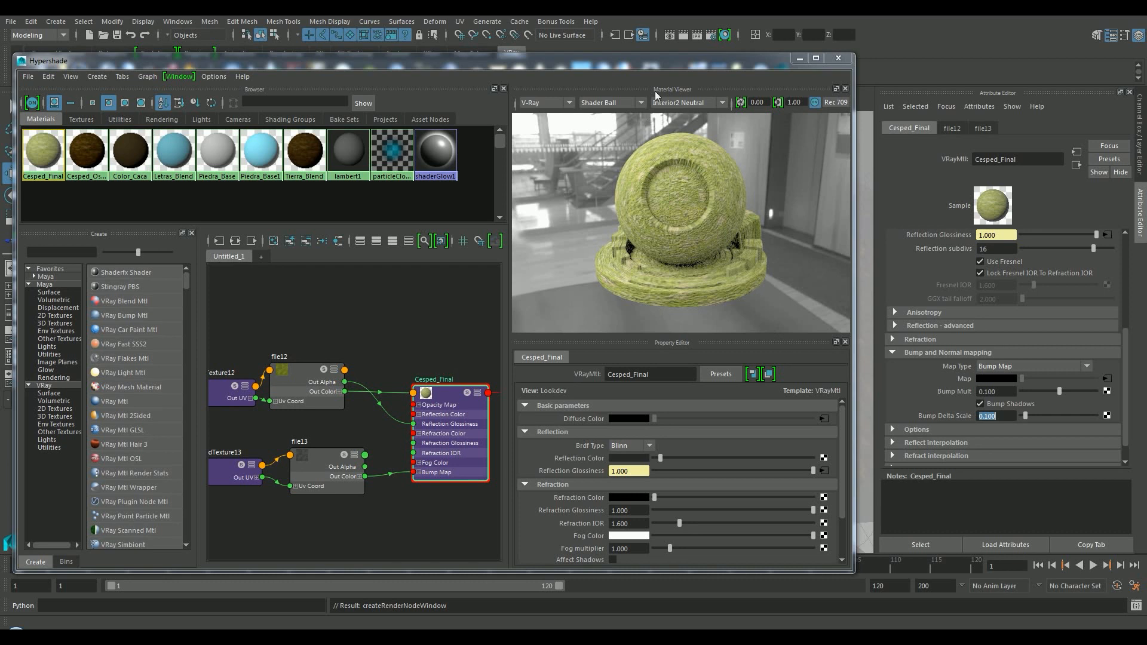
Set the Material Viewer's view transform to sRGB gamma and switch the viewer's color management off.
drag(664, 63, 715, 137)
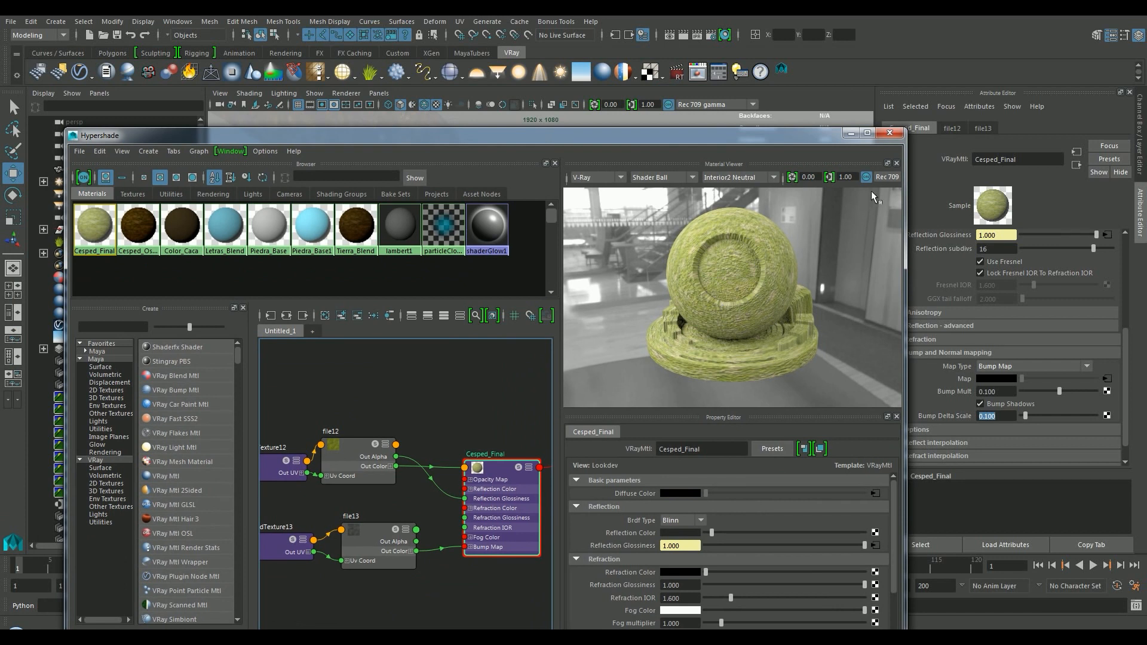
click(886, 177)
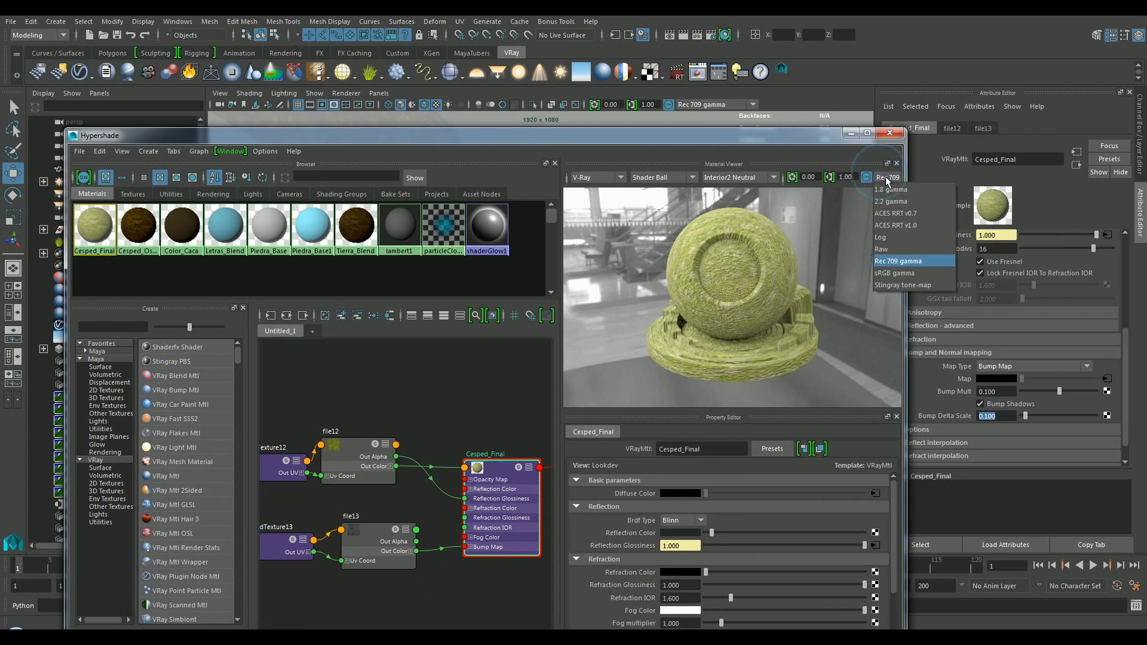
click(906, 274)
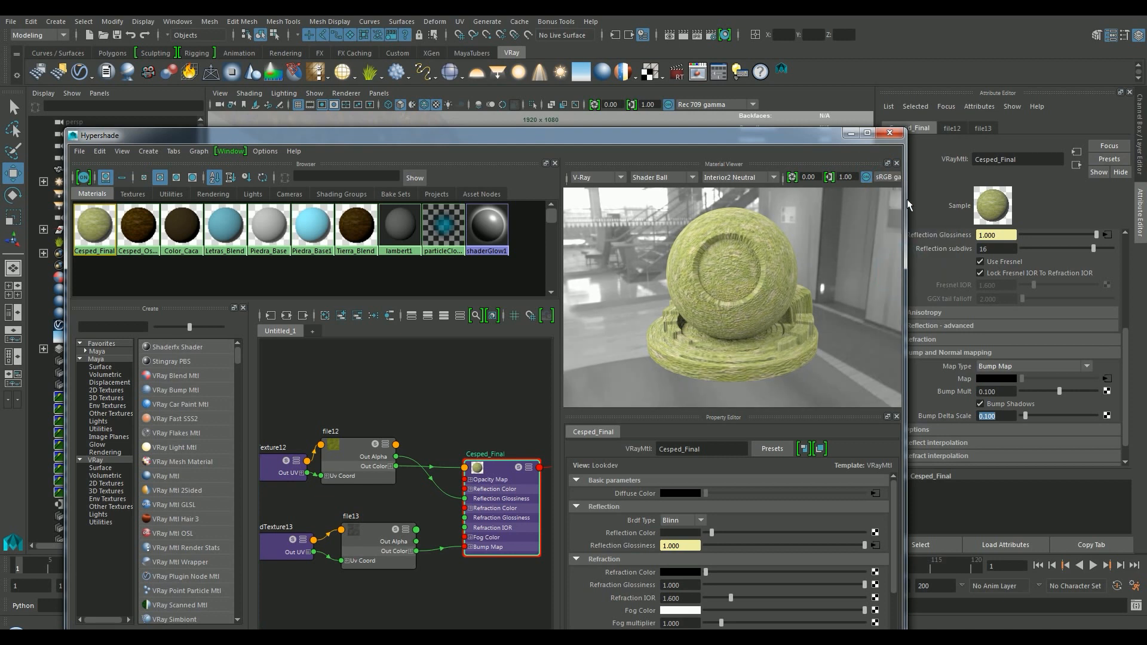
drag(903, 215, 976, 231)
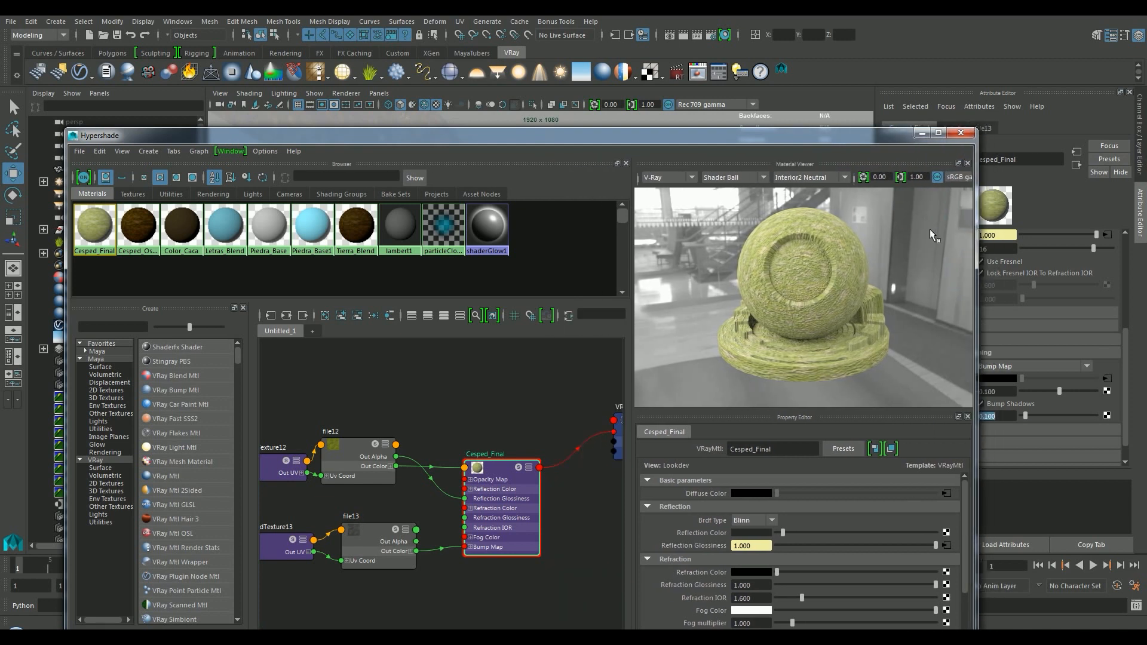
click(936, 179)
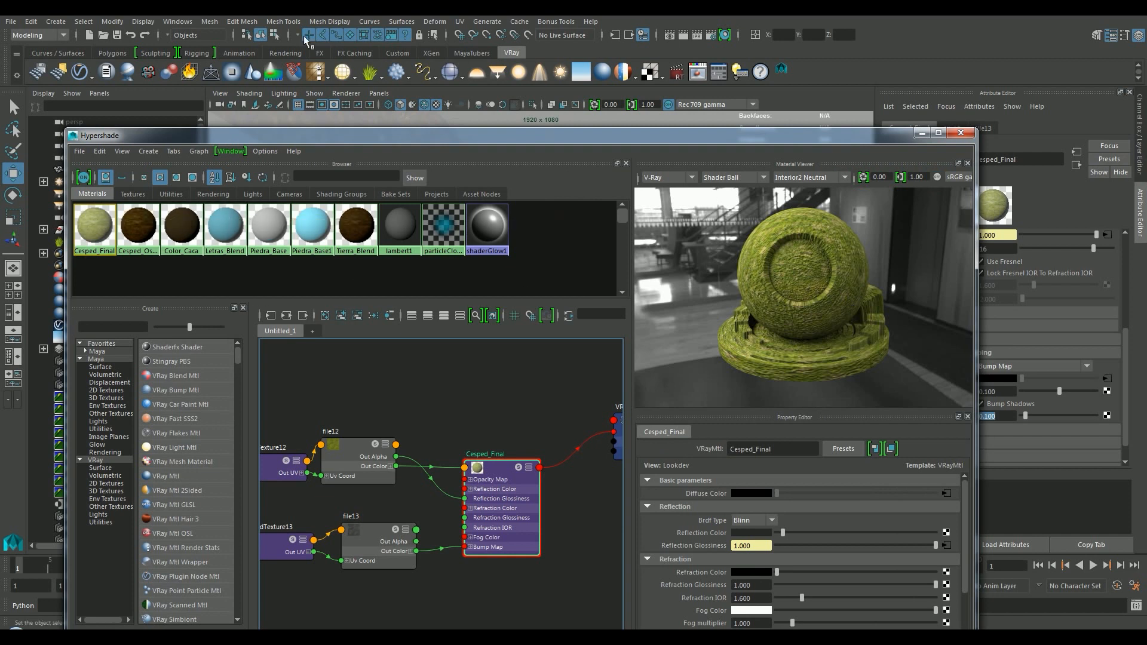
Disable color management in the Preferences to compare the material swatches, re-enable it and close the Preferences.
click(178, 21)
mouse_move(215, 93)
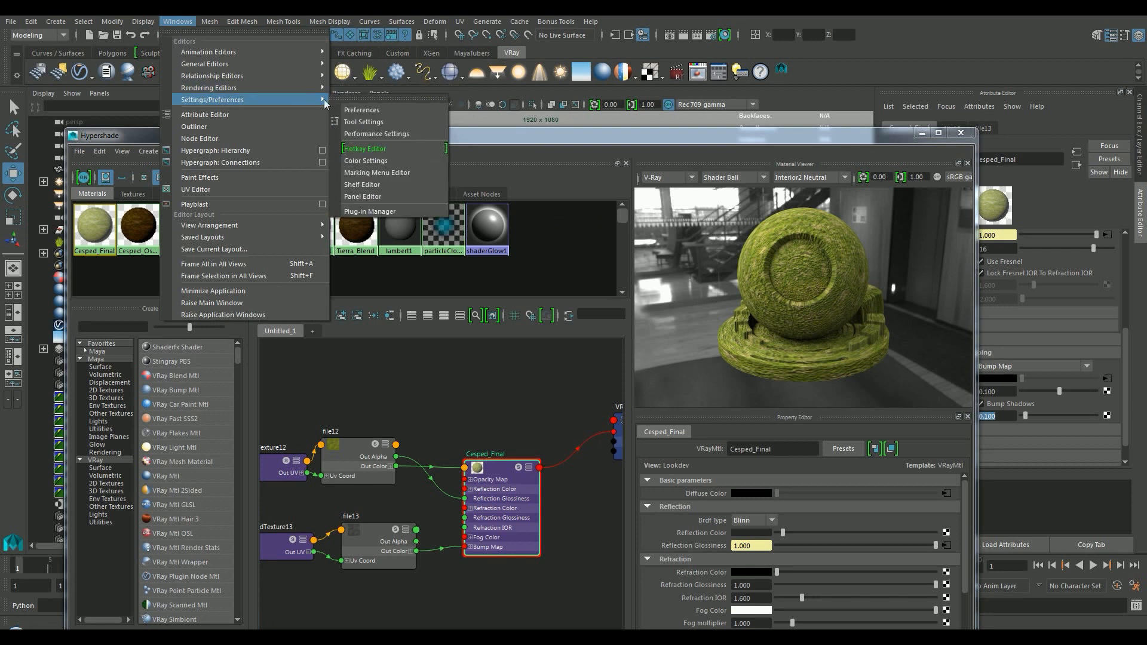
click(363, 111)
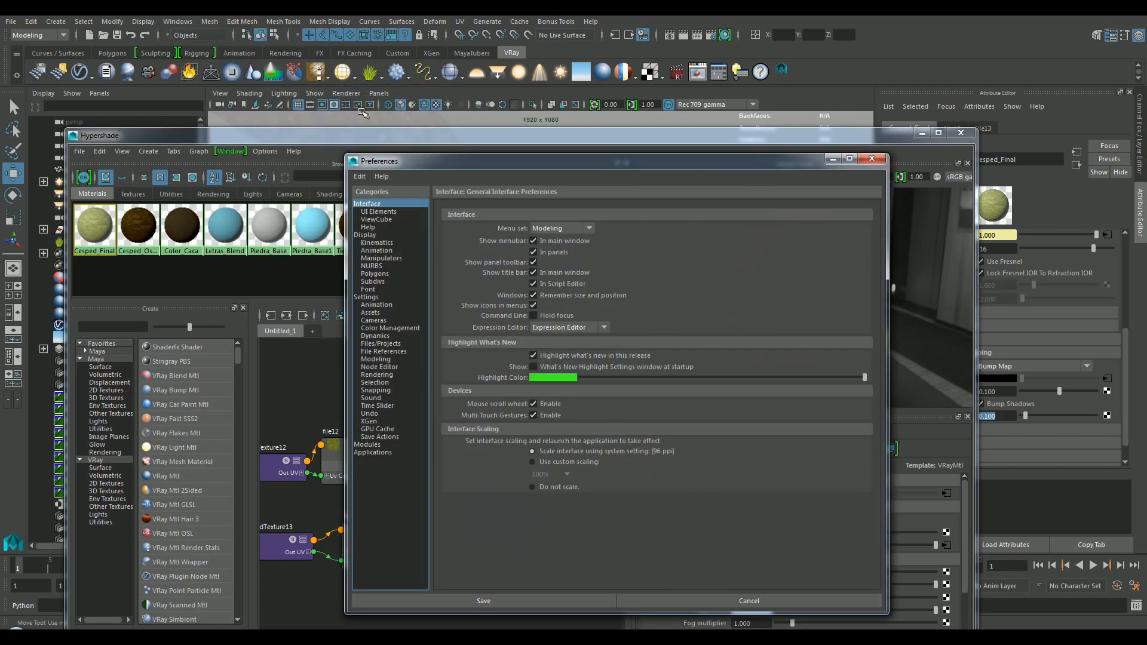
click(390, 329)
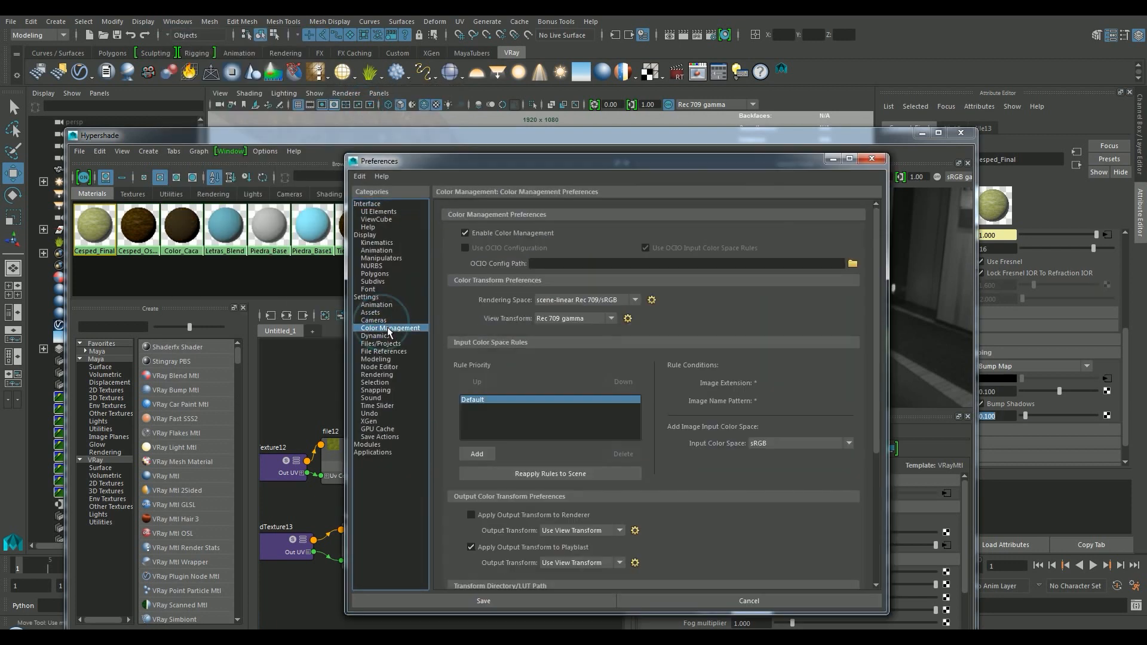
click(465, 233)
drag(620, 161, 611, 403)
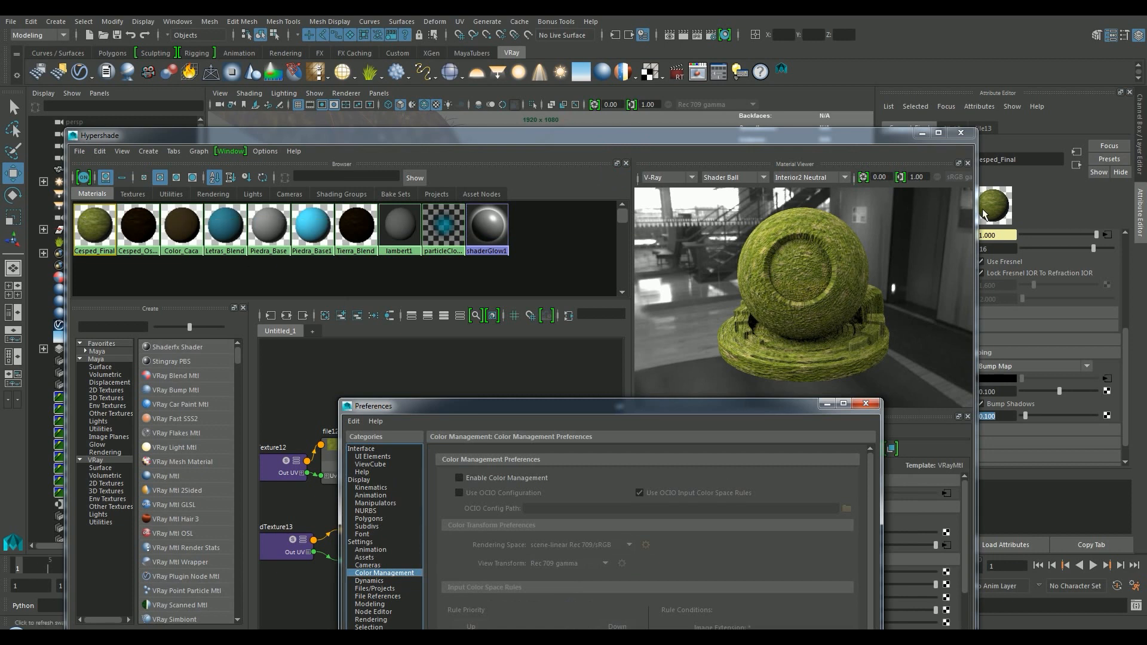
drag(542, 411, 562, 100)
click(500, 167)
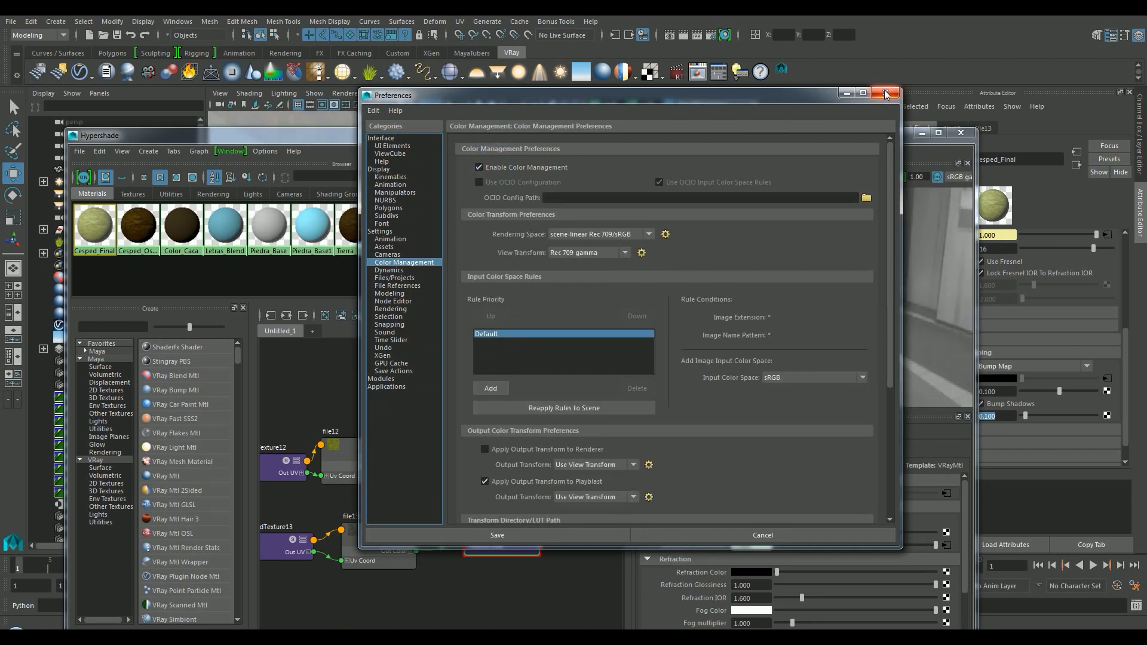
click(886, 95)
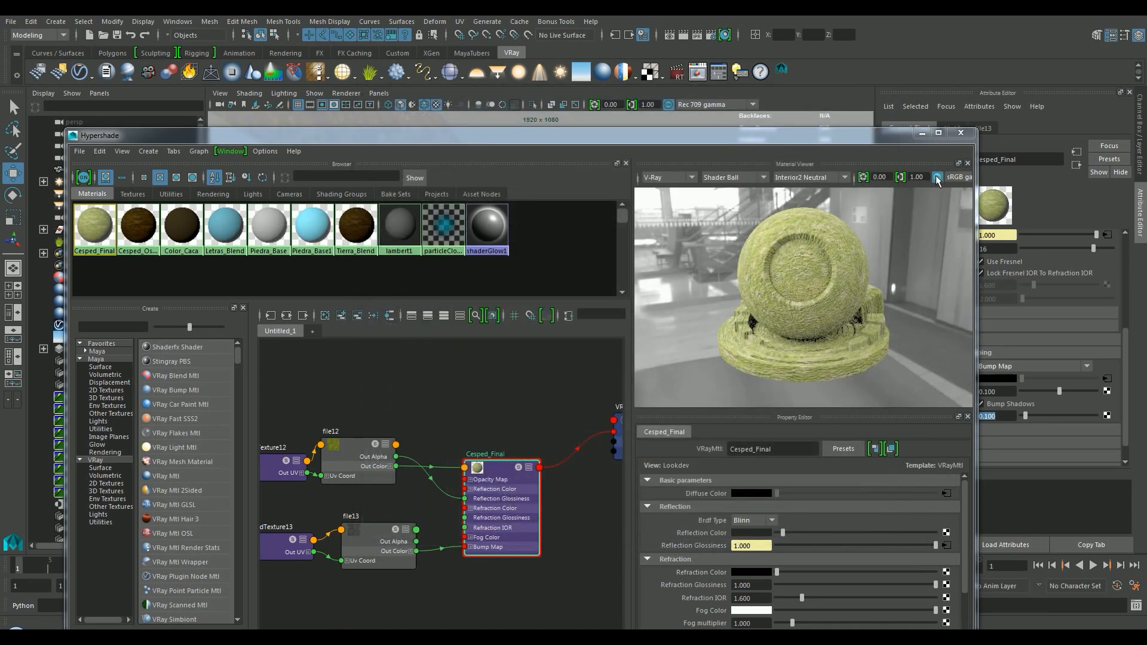
Set the Material Viewer's view transform to Raw to preview Cesped_Final, and close the Hypershade.
click(937, 178)
drag(828, 137, 707, 120)
click(816, 162)
drag(856, 193, 939, 192)
drag(600, 217, 459, 226)
click(807, 160)
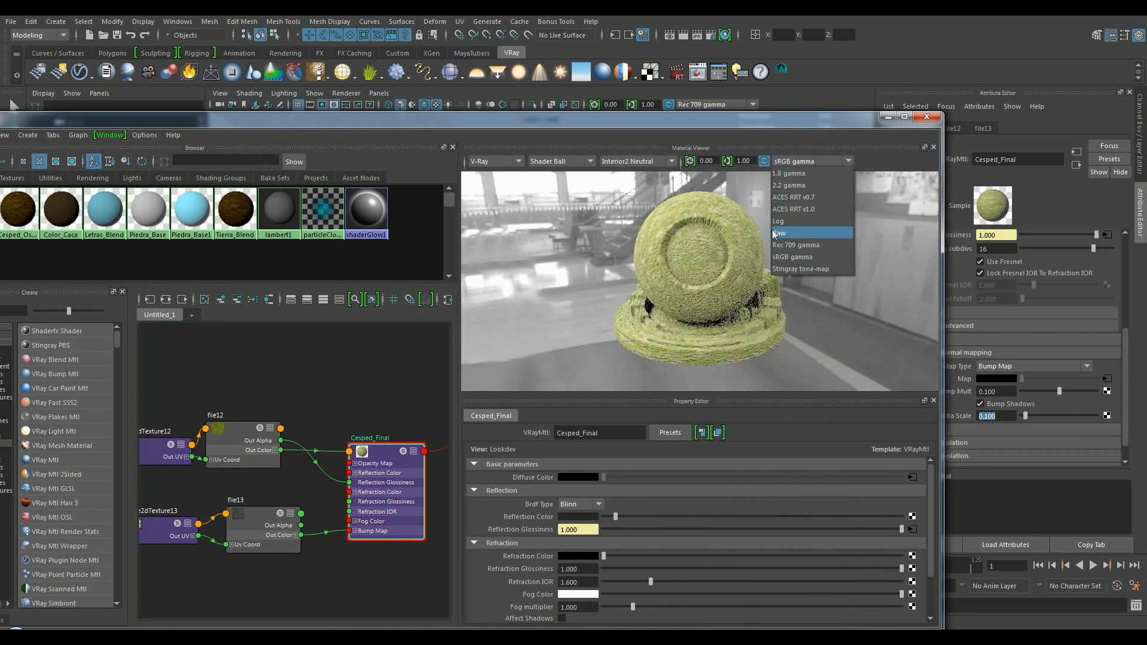
click(770, 227)
click(810, 161)
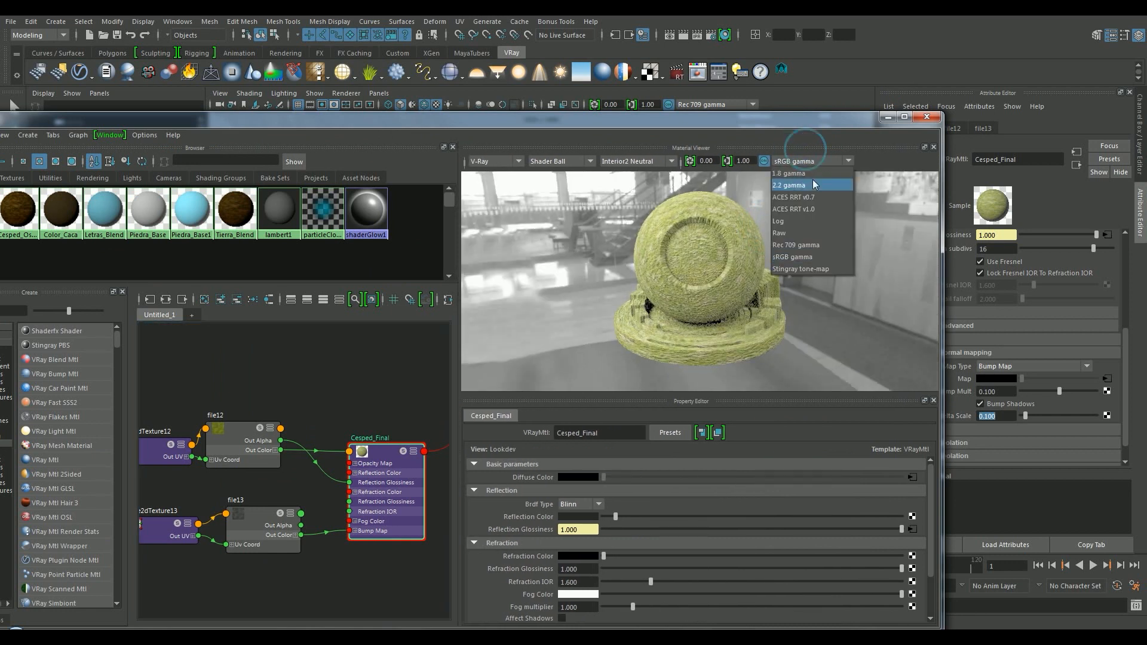
click(803, 230)
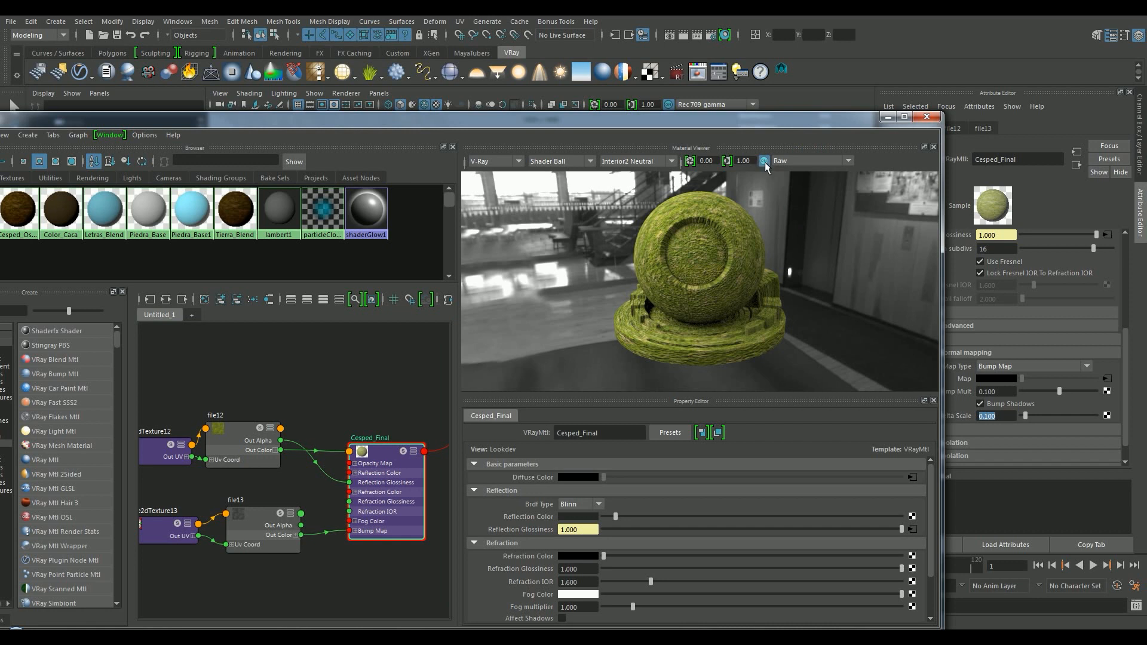
drag(504, 127, 631, 79)
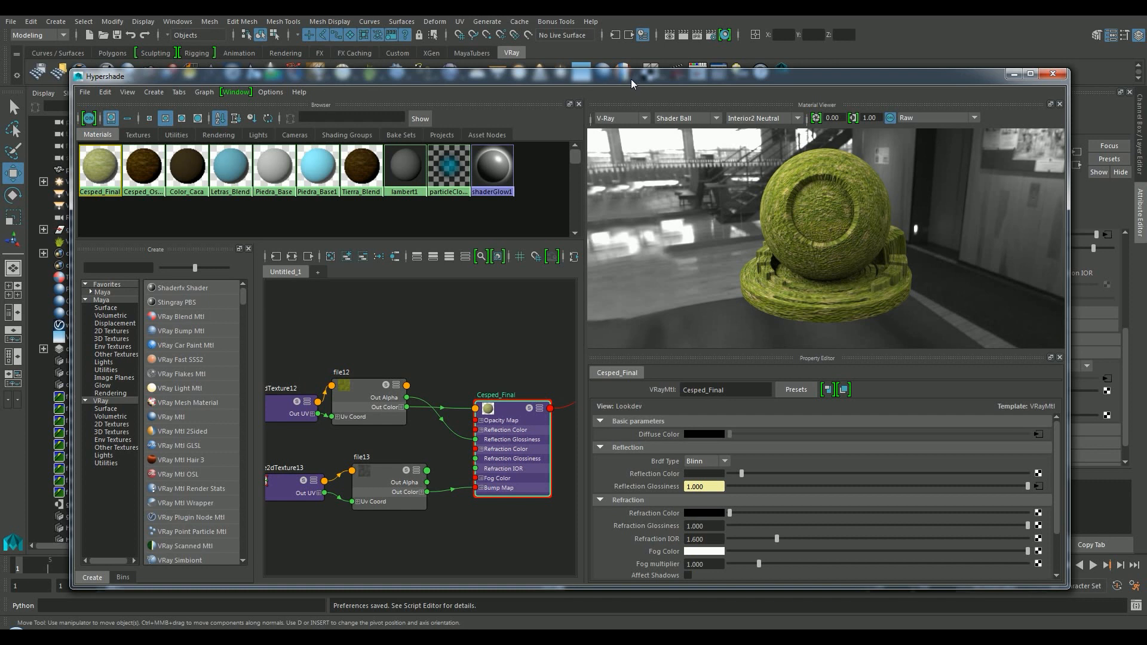
click(1054, 74)
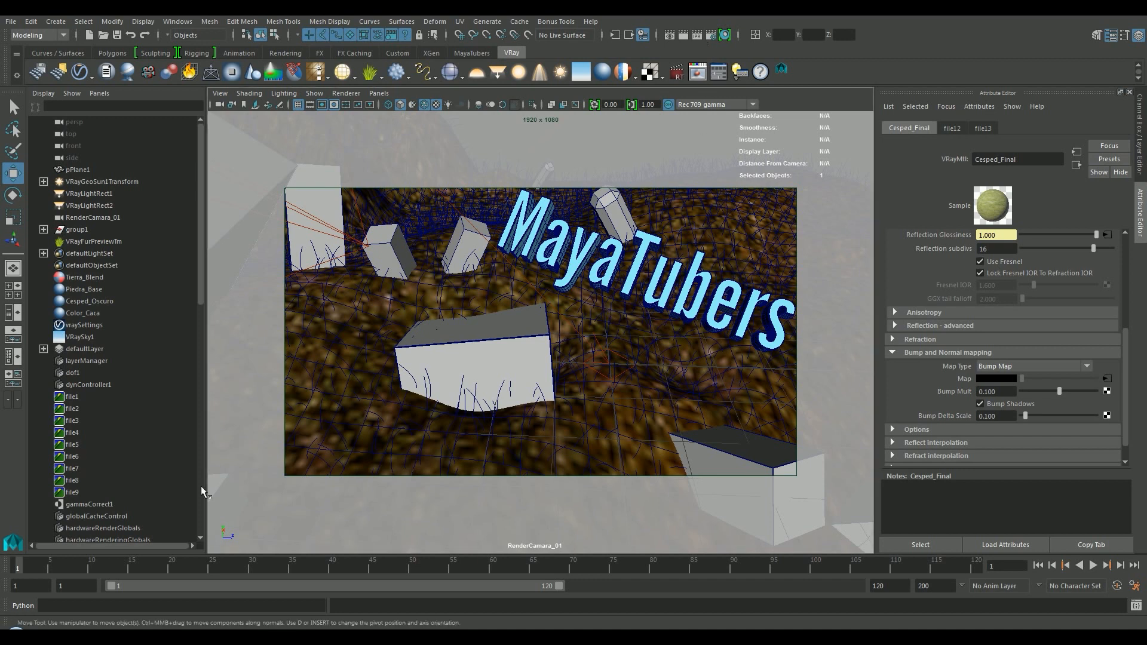
Render the RenderCamara_01 view with V-Ray, restarting the render once, and examine the MayaTubers letters and grass at 100% zoom.
click(683, 36)
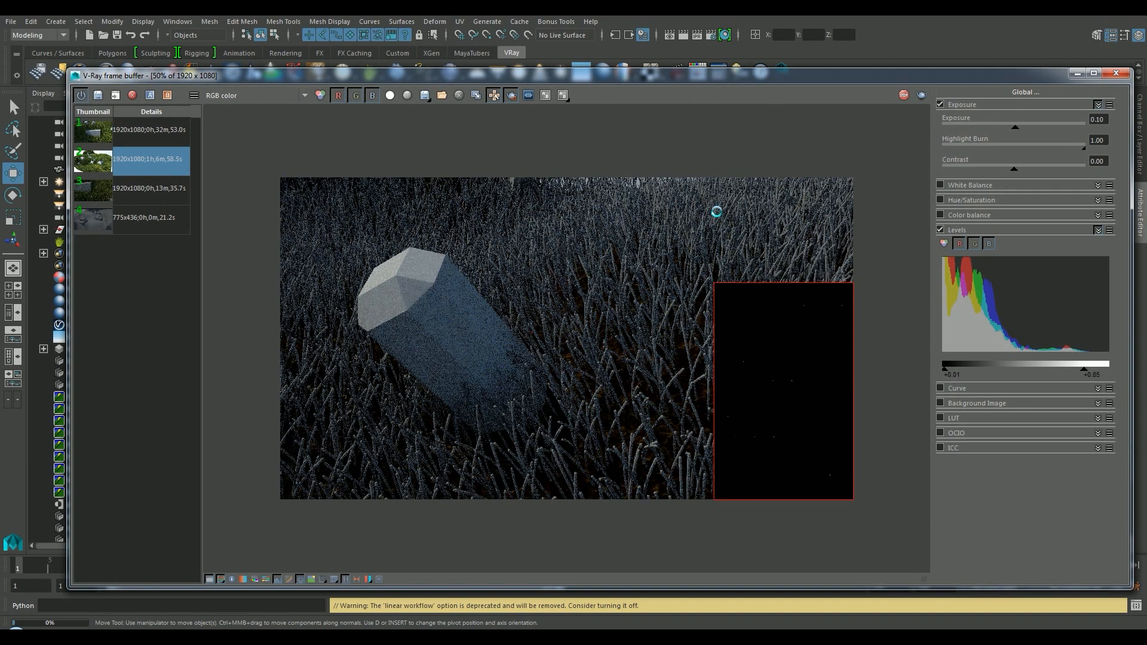
click(904, 95)
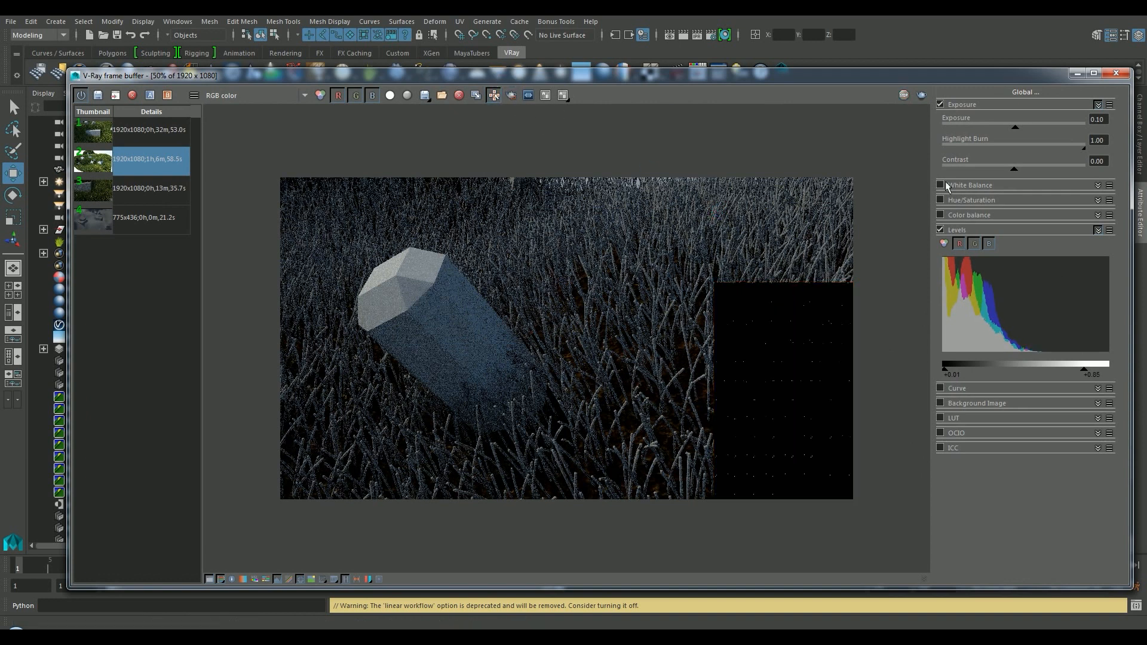
click(921, 96)
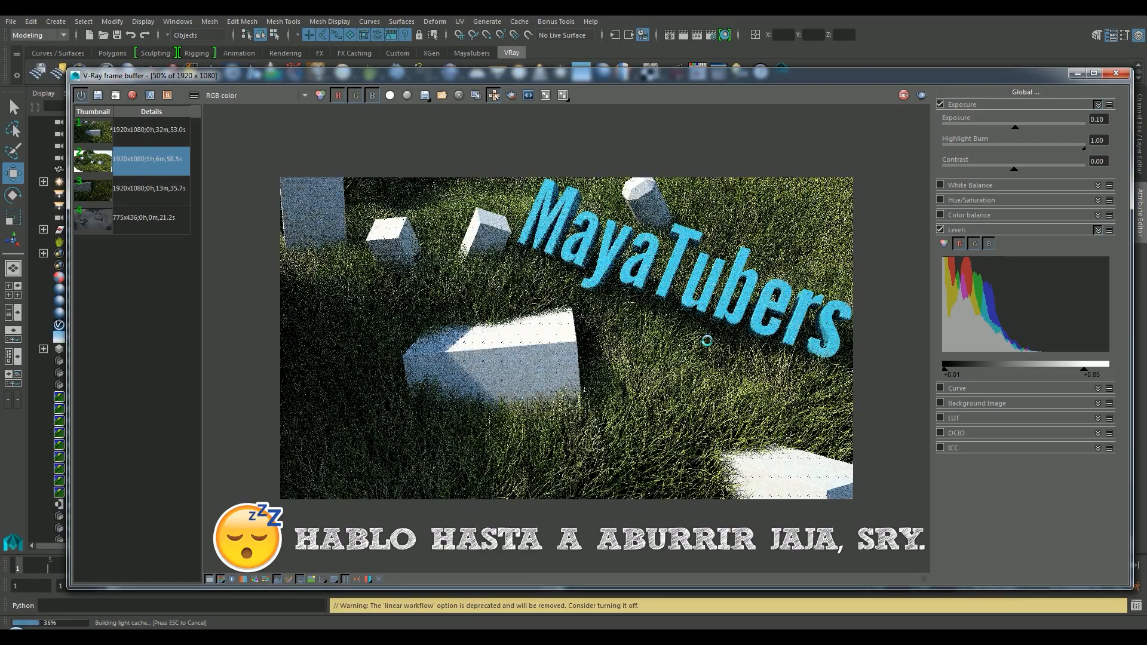
double_click(707, 341)
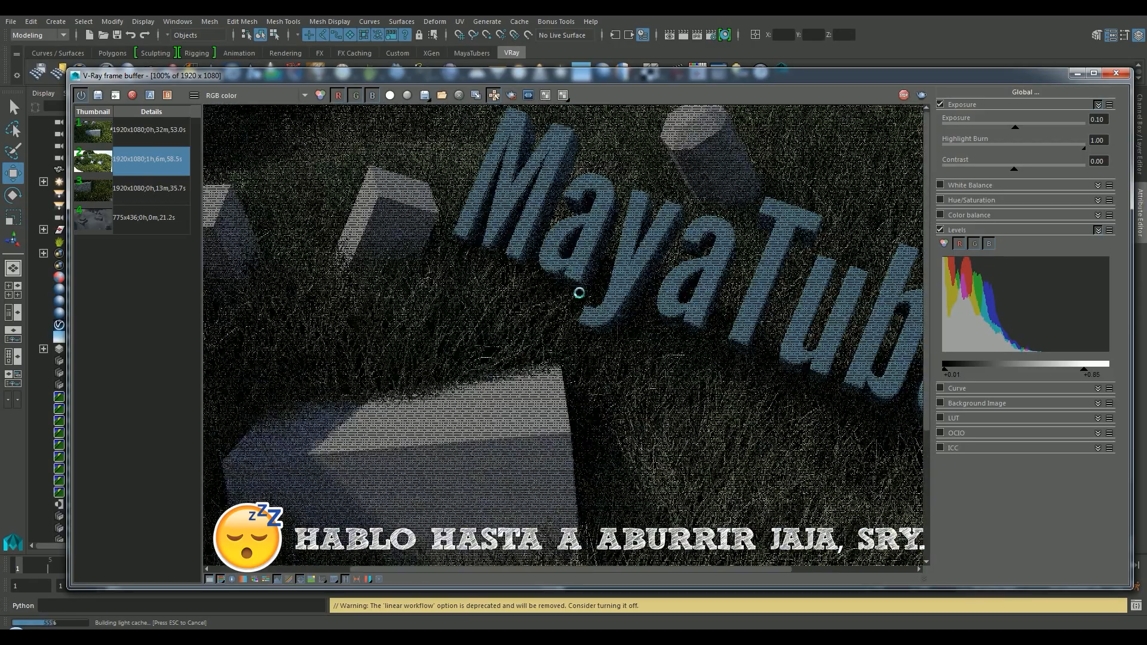
middle_drag(495, 511, 505, 328)
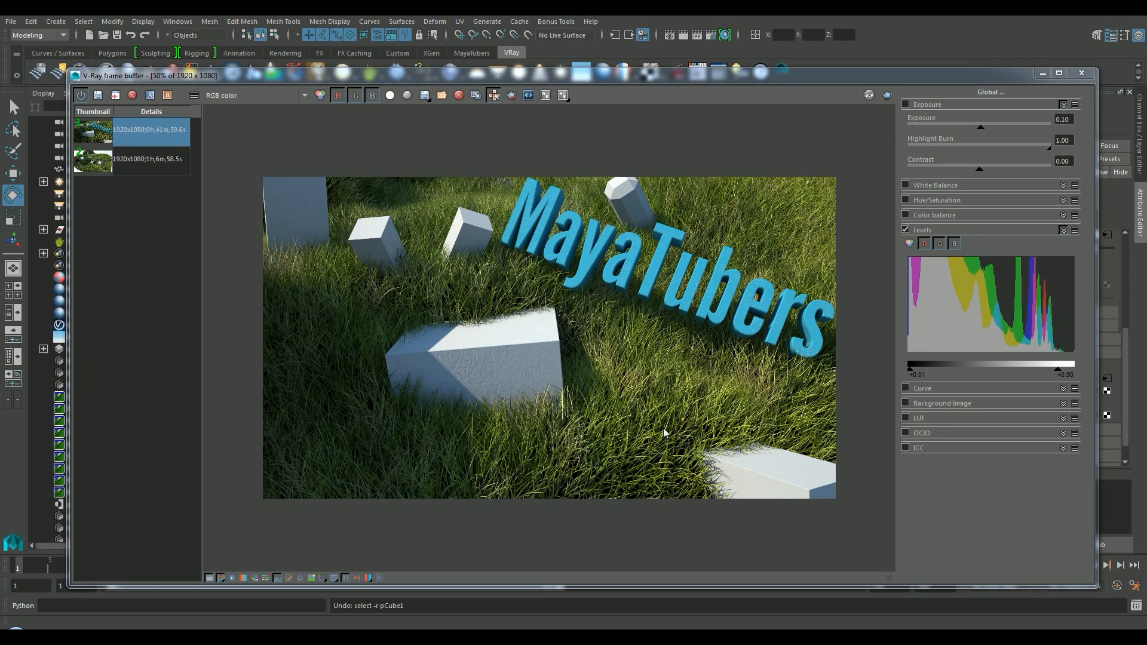
Examine the grass around the large stone block in the finished render, and load the full-terrain render from the history for comparison.
scroll(644, 414, up, 2)
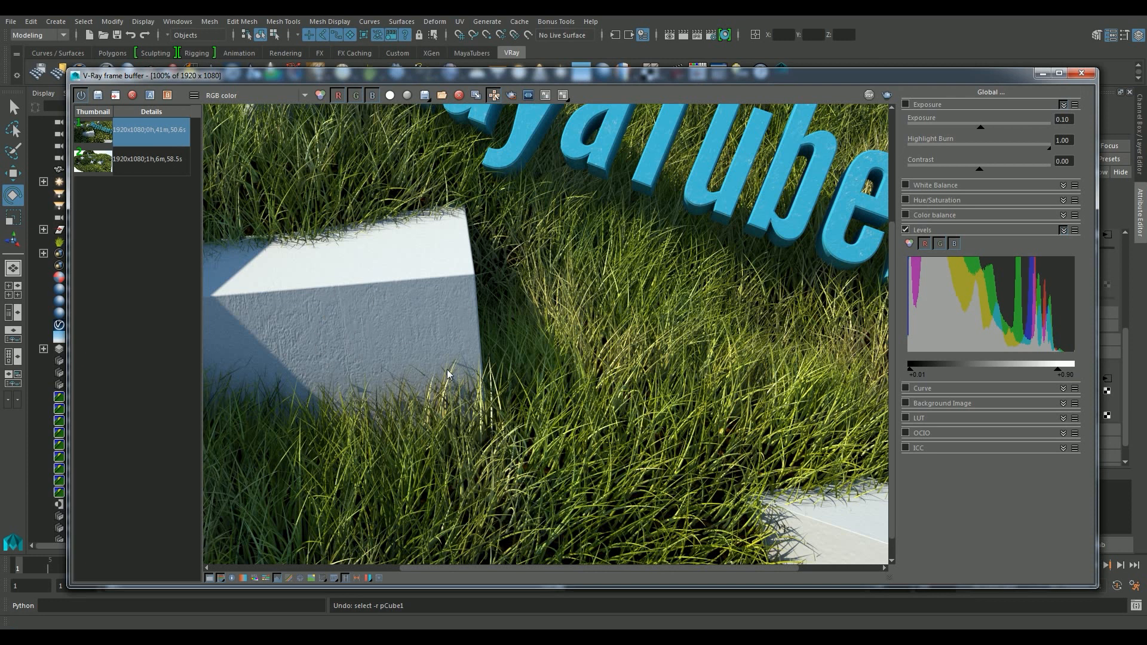
middle_drag(650, 350, 420, 215)
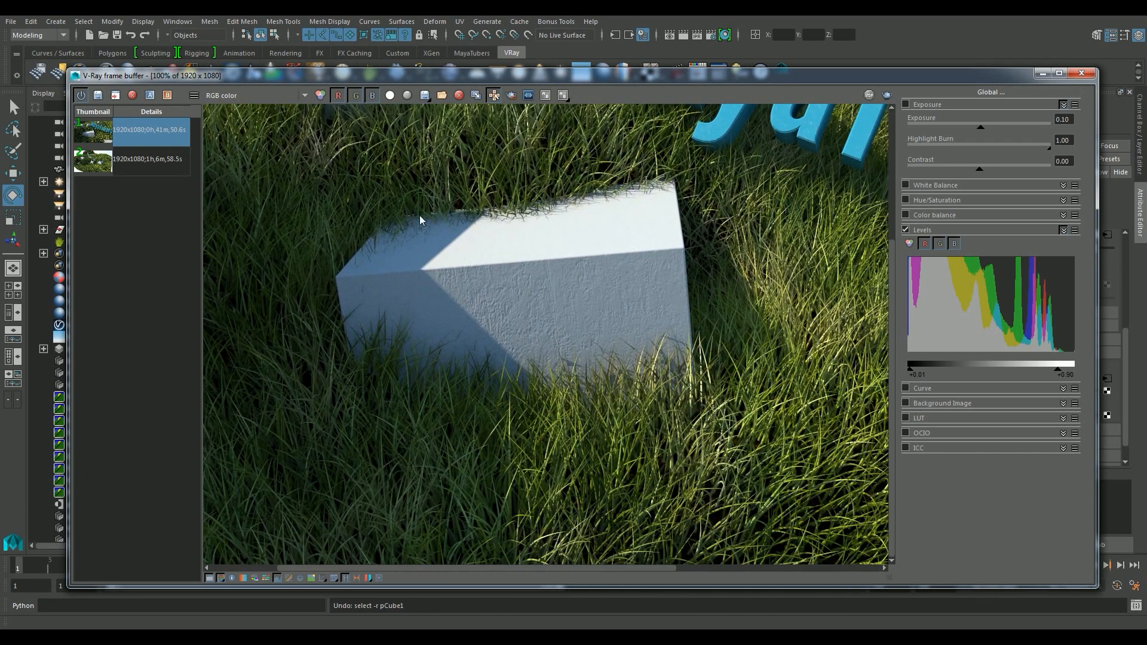
double_click(140, 160)
scroll(483, 276, down, 1)
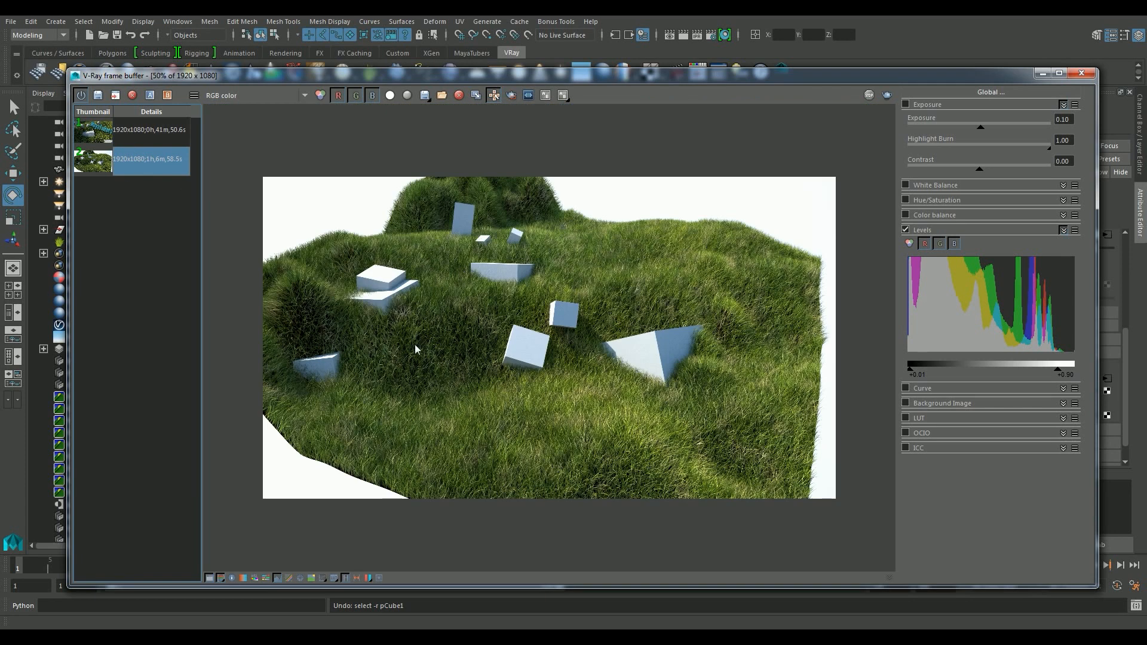